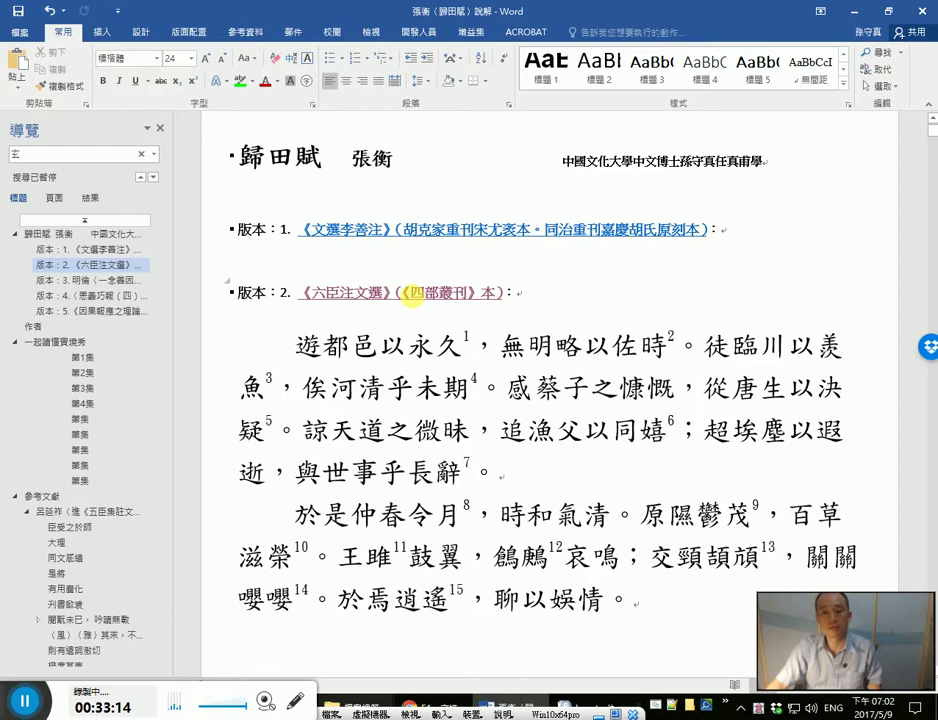
Step: Check the scanned 六臣註文選 page linked from version 2 in the browser, closing the duplicate page once viewed
ctrl+click(412, 293)
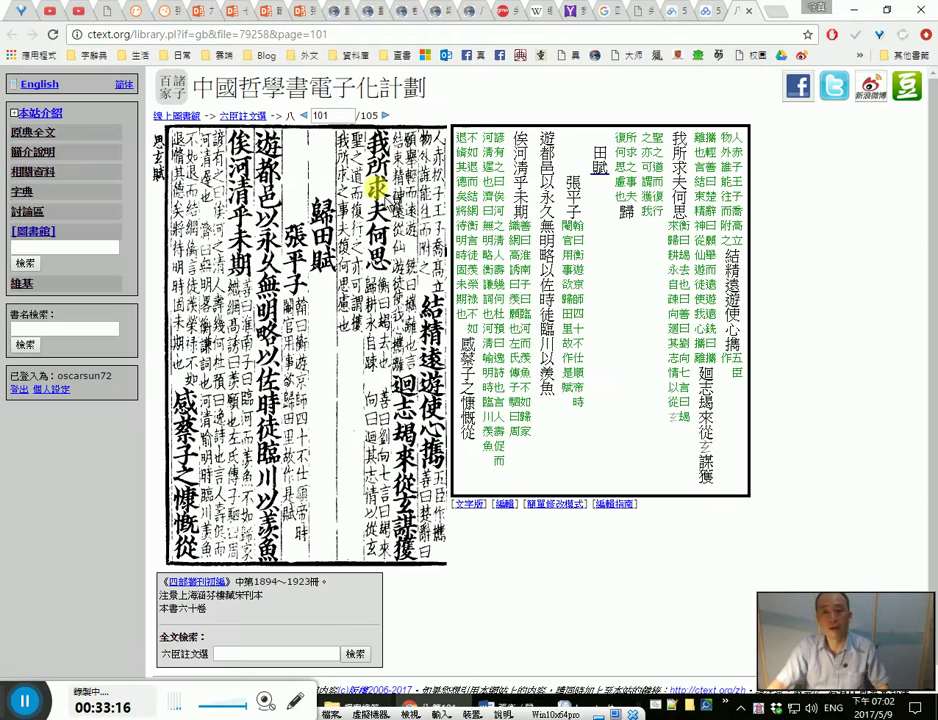
click(749, 12)
click(476, 12)
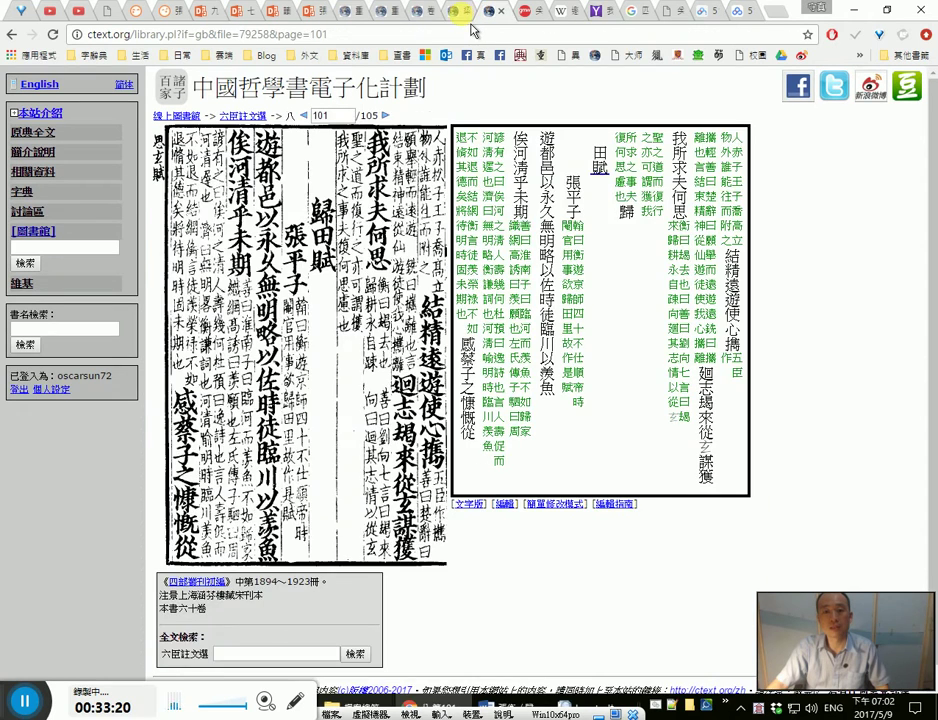
Step: Go back to page 99 of the 梁昭明文選 scan and open the book's overview page
click(455, 12)
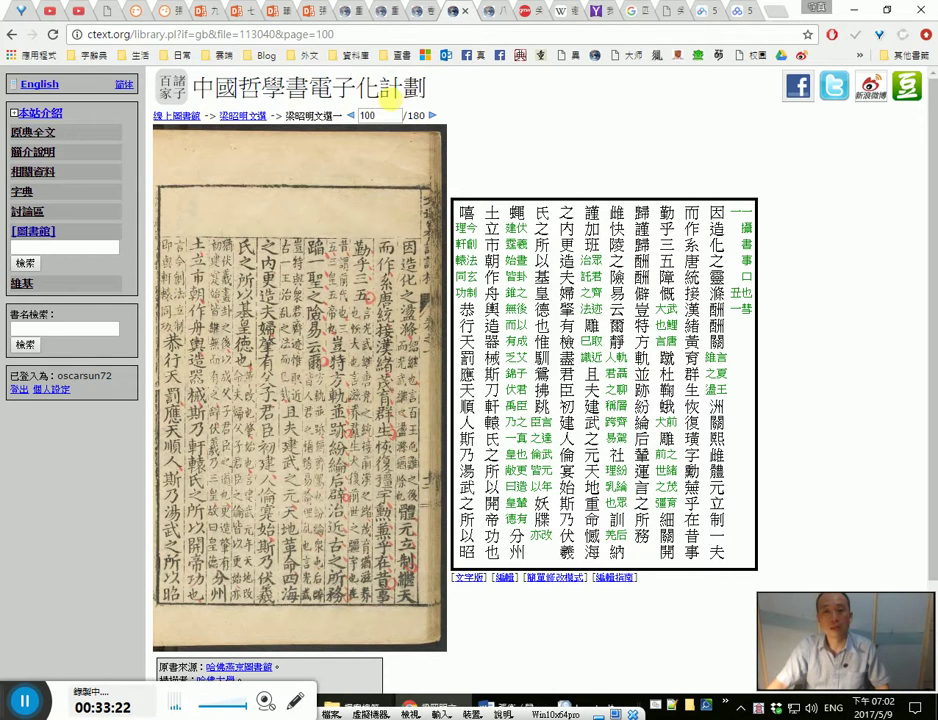
drag(378, 115, 350, 112)
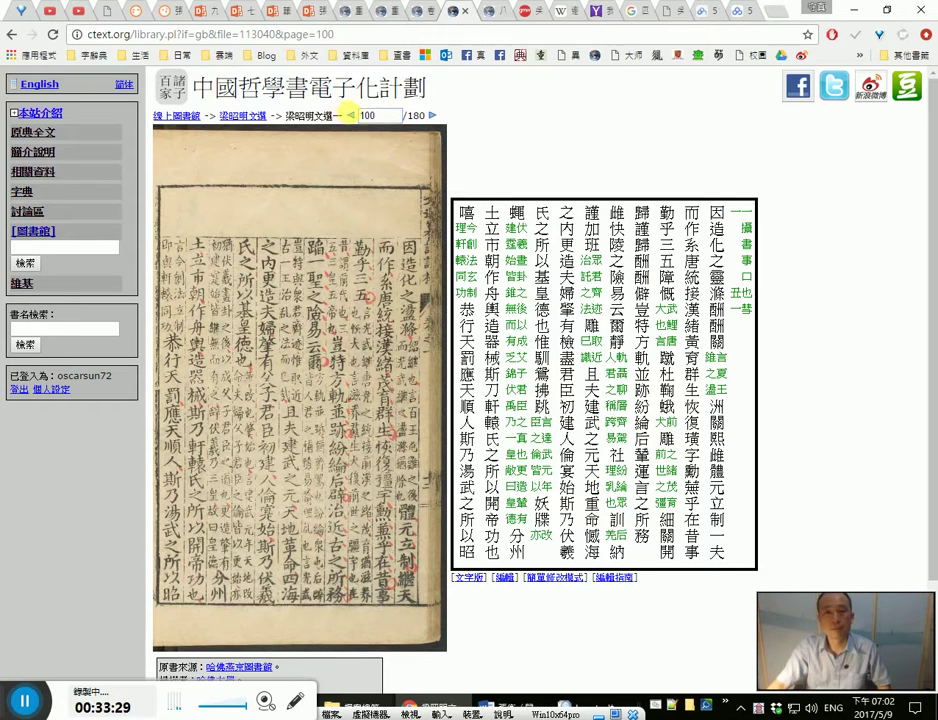
click(354, 117)
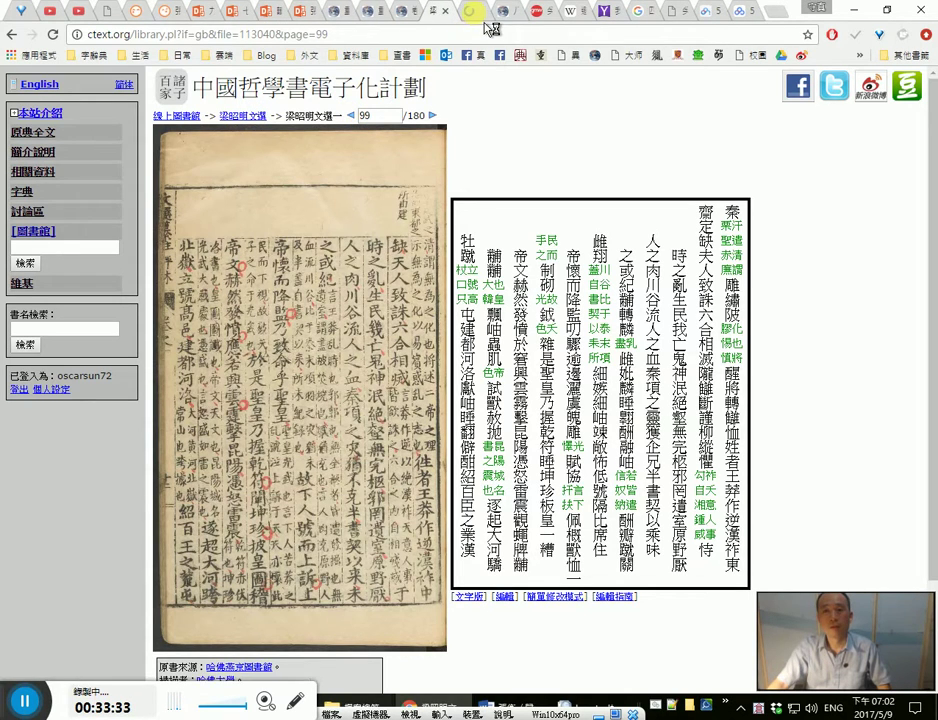
click(478, 12)
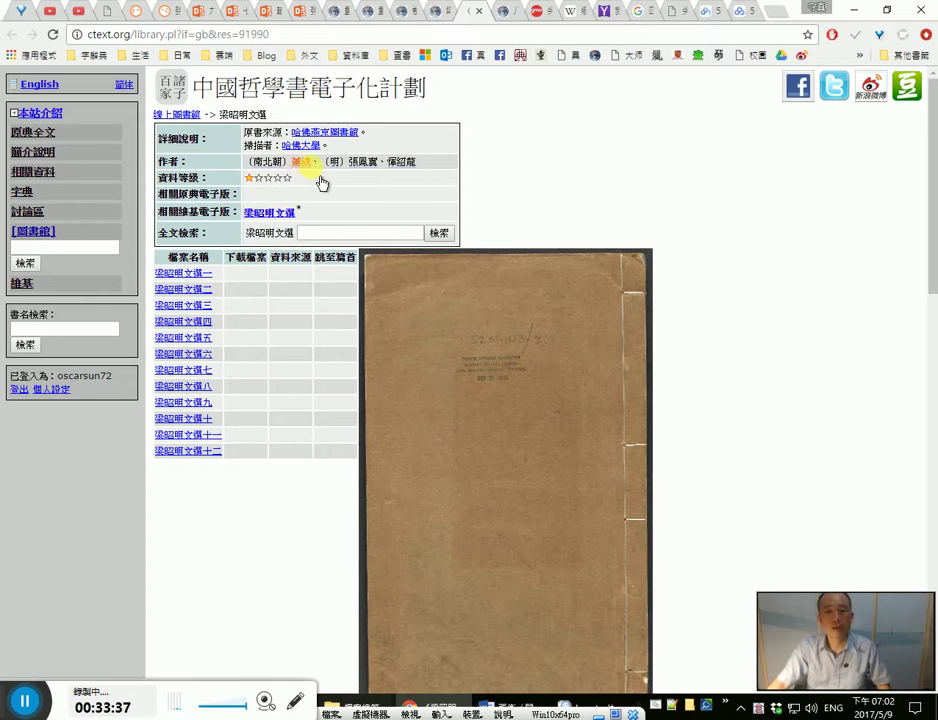
Step: Copy the author text （明）張鳳翼、惲紹龍 from the book's overview into the version 3 heading of the Word document
drag(428, 164, 321, 163)
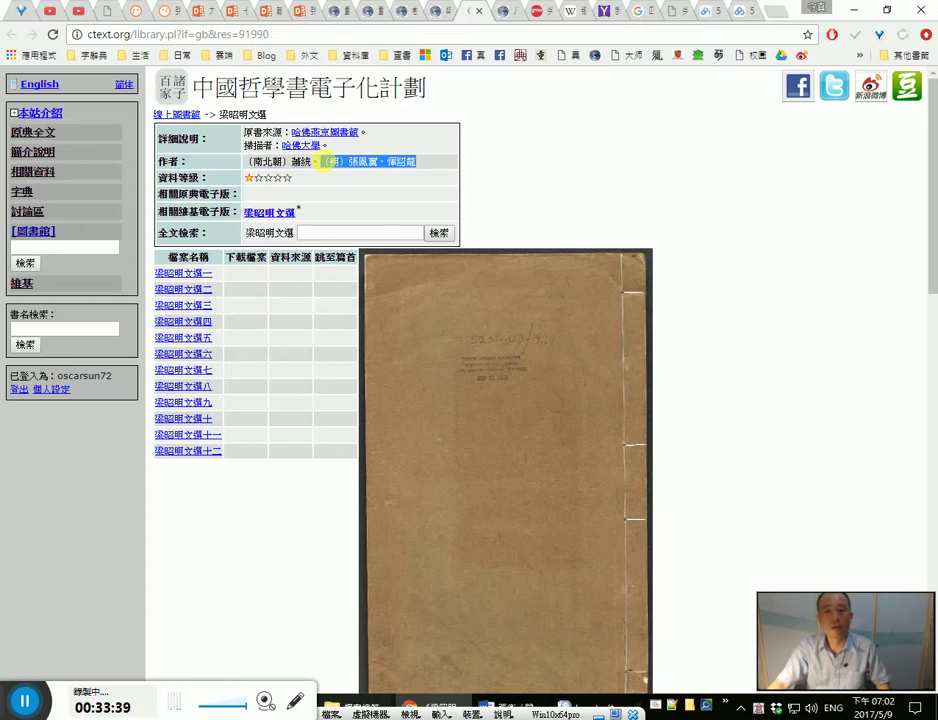
key(alt+Tab)
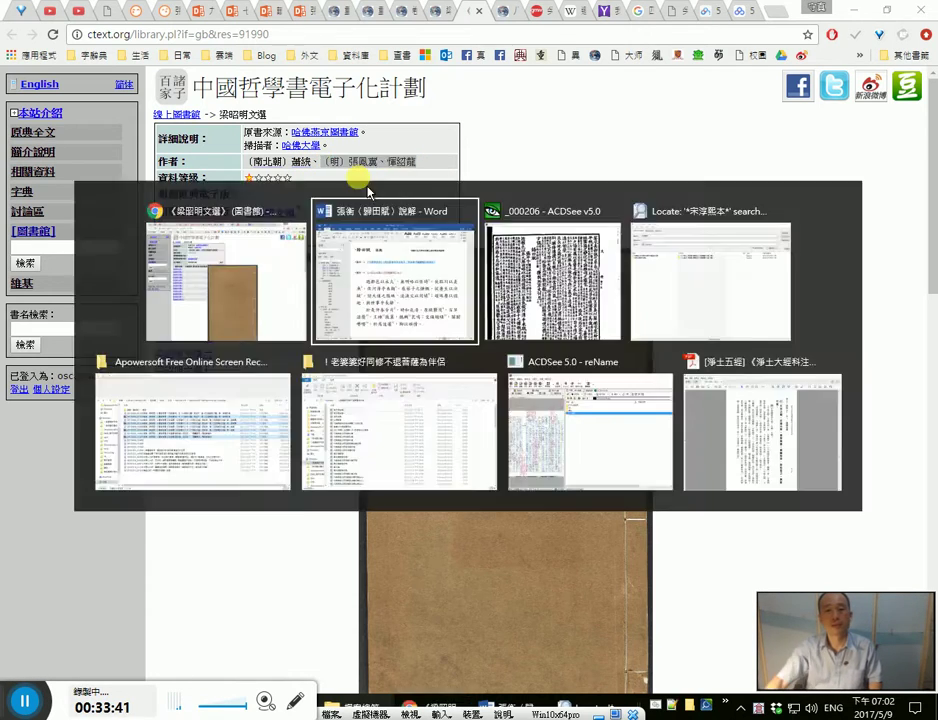
click(110, 280)
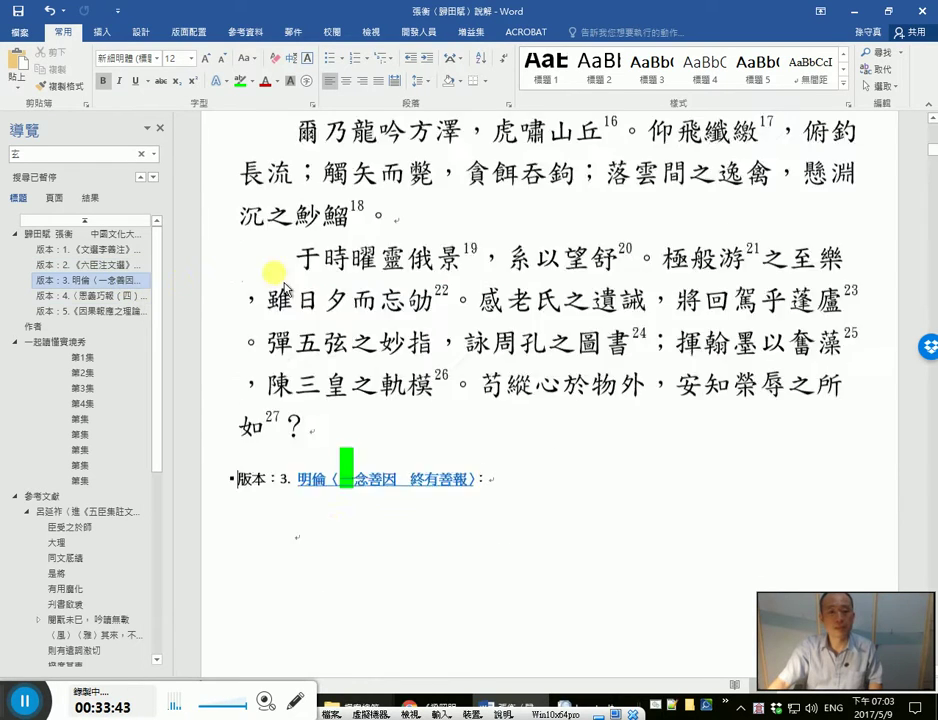
click(297, 146)
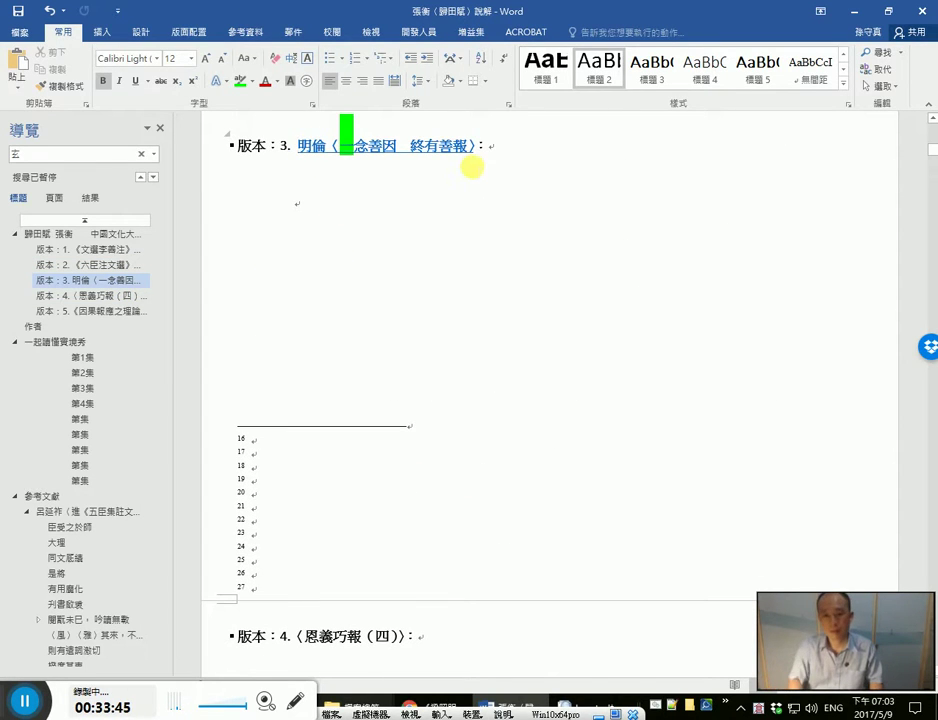
text(（明）張鳳翼、俾紹龍)
Step: Delete the leftover title 〈一念善因 終有善報〉 and the word 明倫 from the version 3 heading
key(shift+Right)
key(shift+Right)
key(shift+Right)
key(shift+Right)
key(shift+Right)
key(shift+Right)
key(shift+Right)
key(shift+Right)
key(shift+Right)
key(shift+Right)
key(shift+Right)
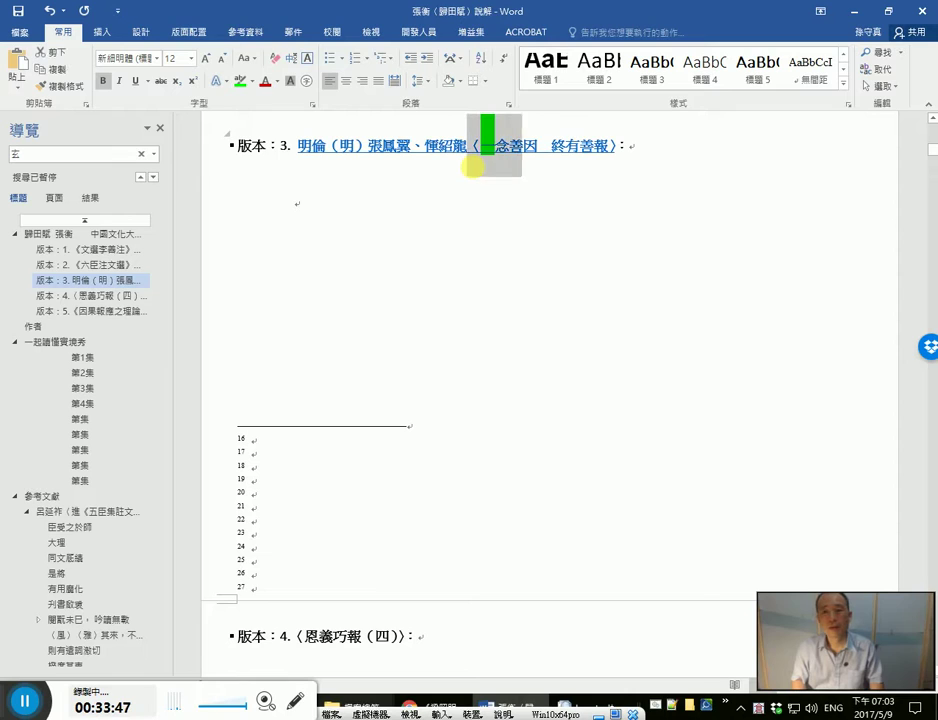
key(Delete)
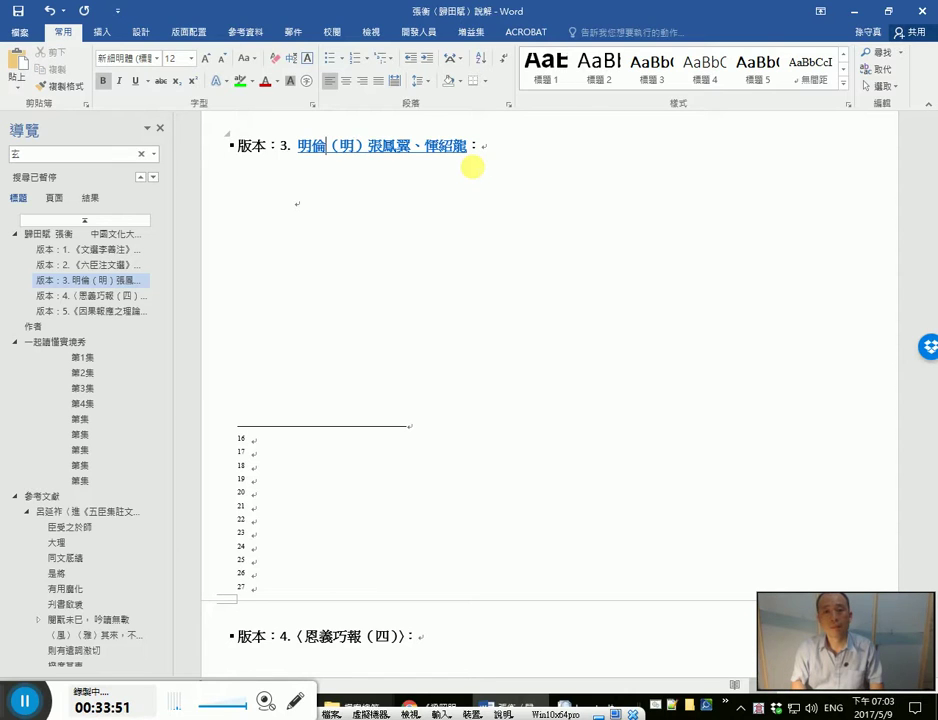
key(shift+Left)
key(shift+Left)
key(Delete)
key(Right)
key(Right)
key(Right)
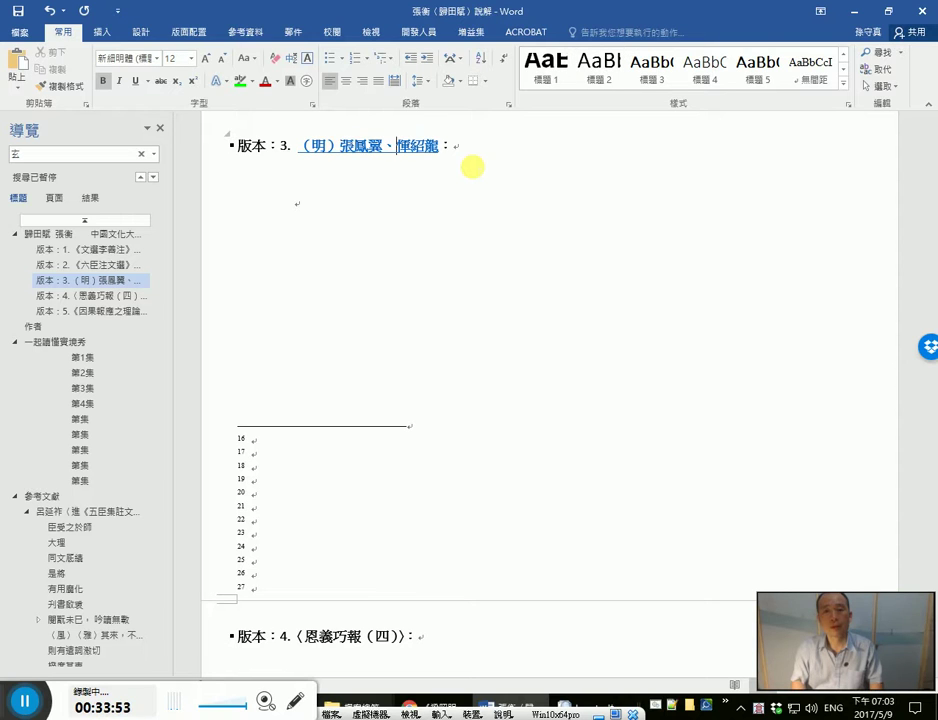
text(d)
key(space)
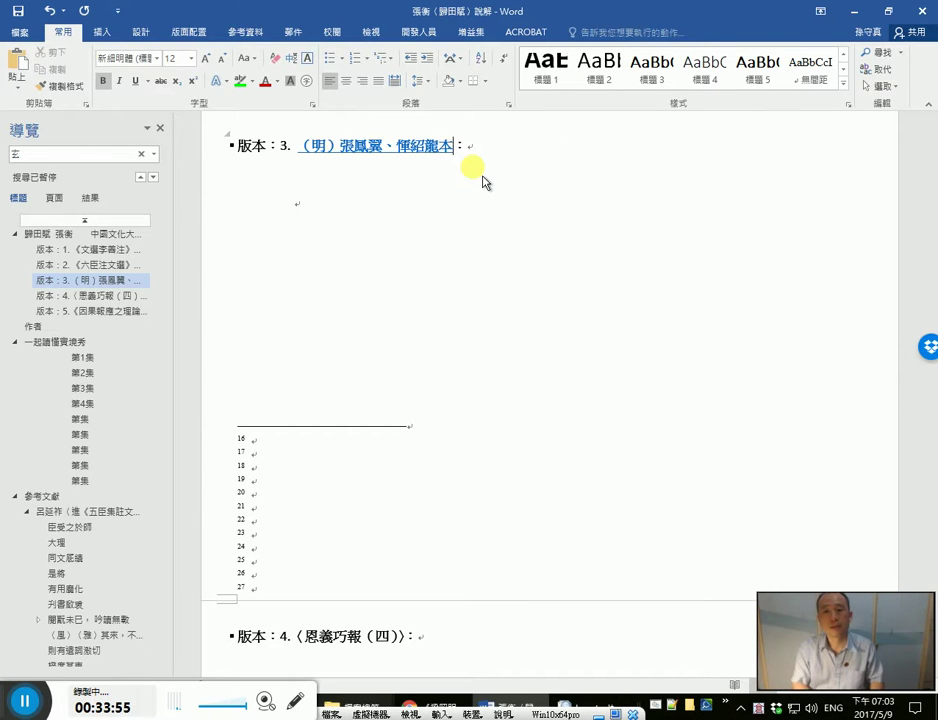
Step: In the browser, search the full text of 梁昭明文選 for 歸田賦 and open the scanned page of the first match
key(alt+Tab)
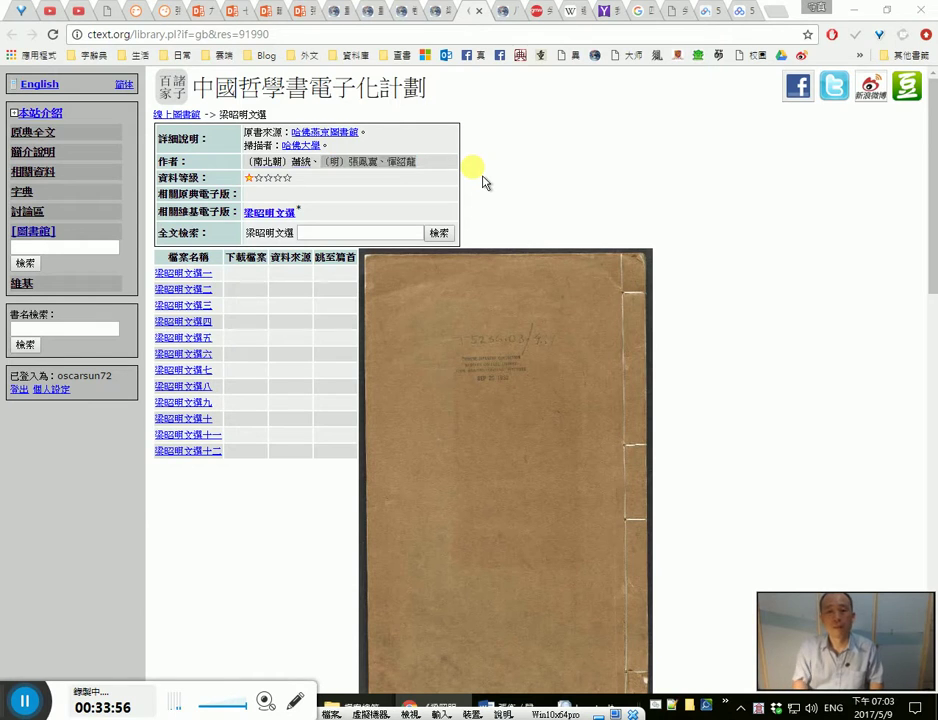
key(alt+Tab)
key(alt+Tab)
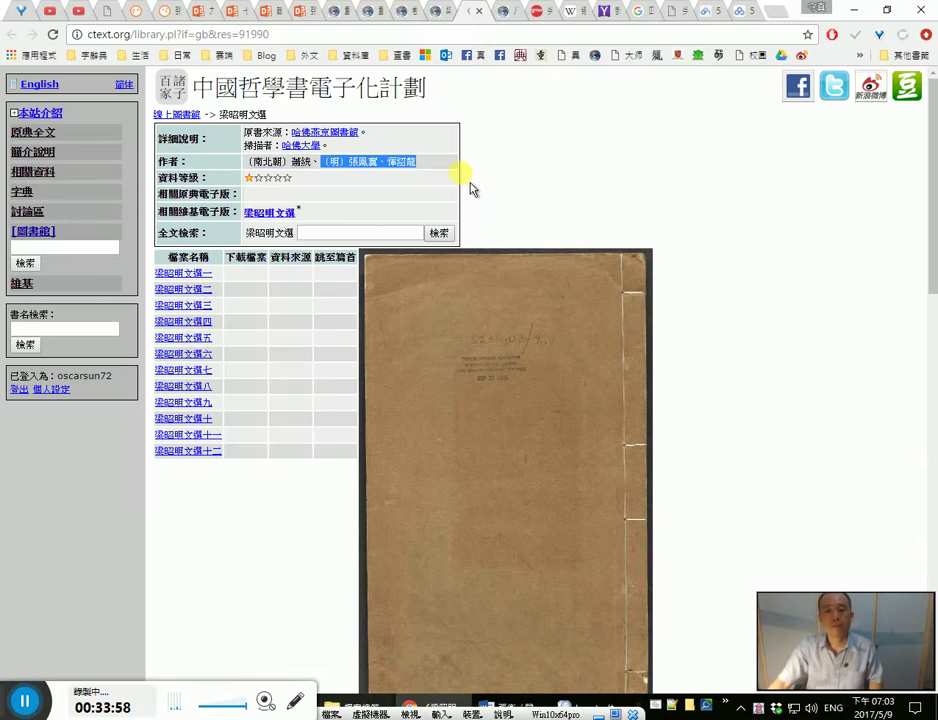
click(348, 233)
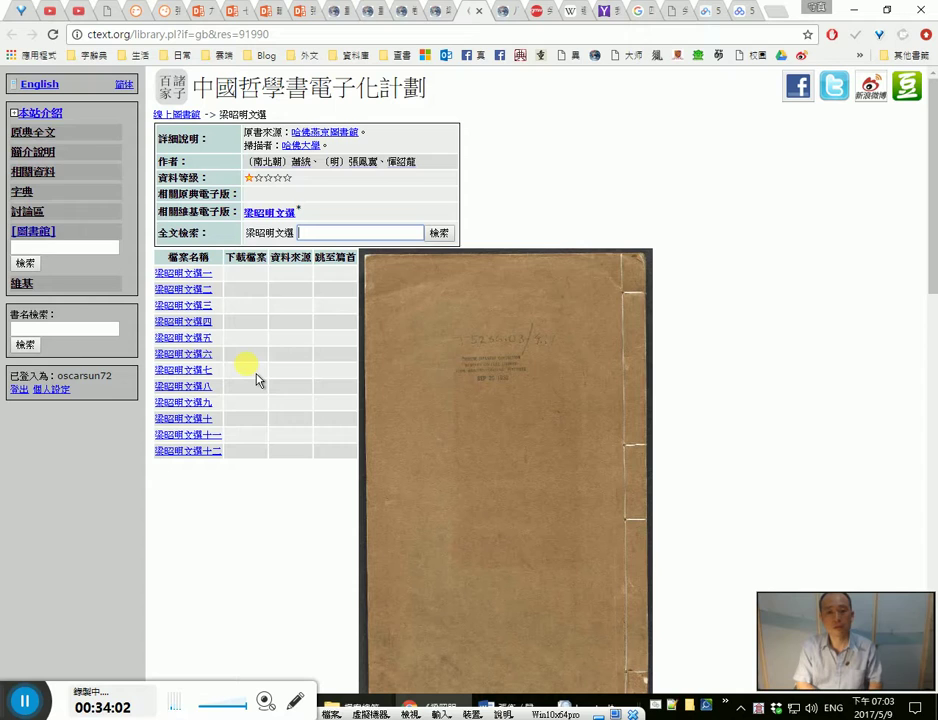
text(hbw)
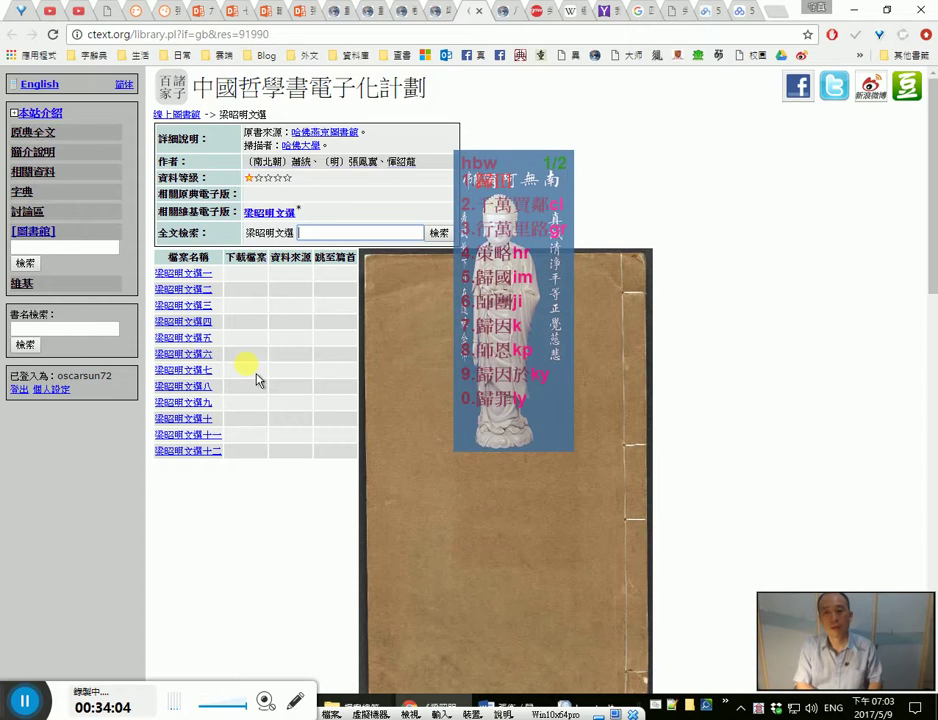
text(m)
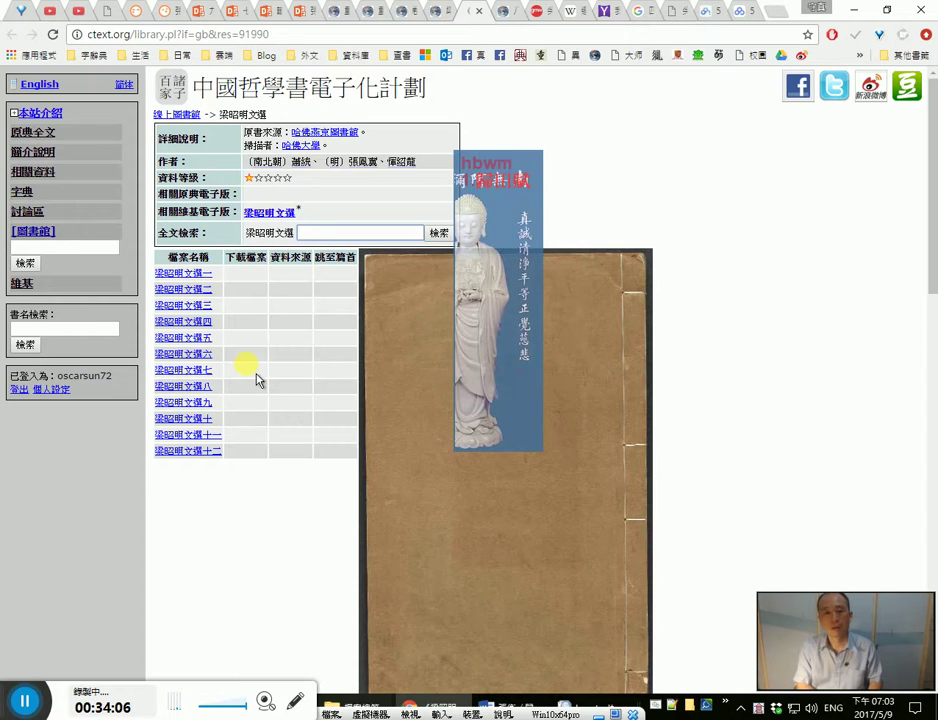
key(space)
key(Return)
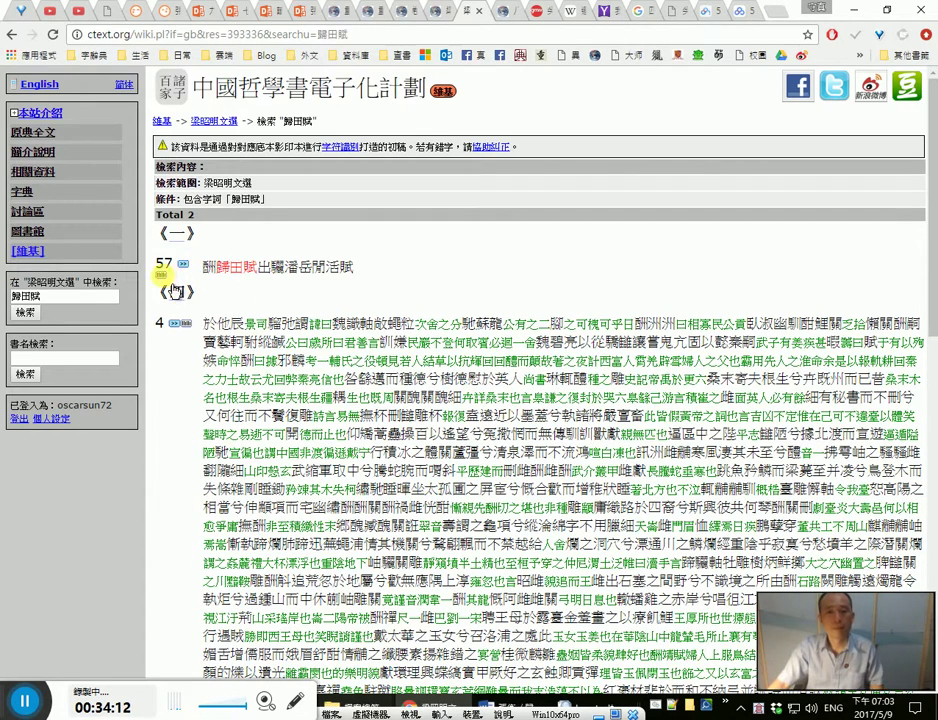
click(175, 291)
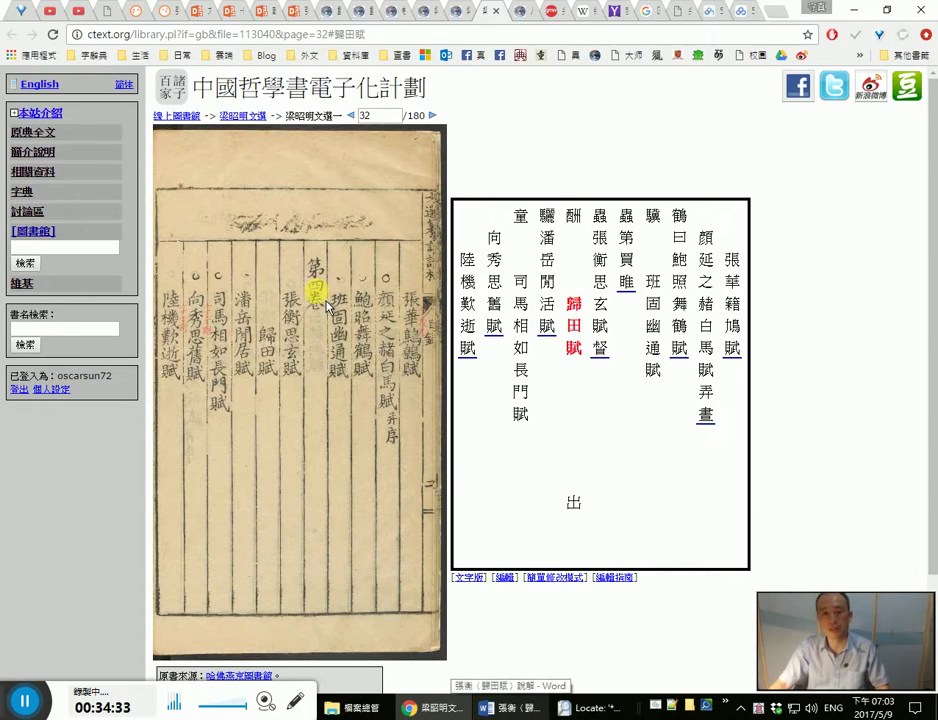
Step: Switch to the 法會直播 live-stream page in Edge, turn its player volume almost all the way down, and minimise the window
key(alt+Tab)
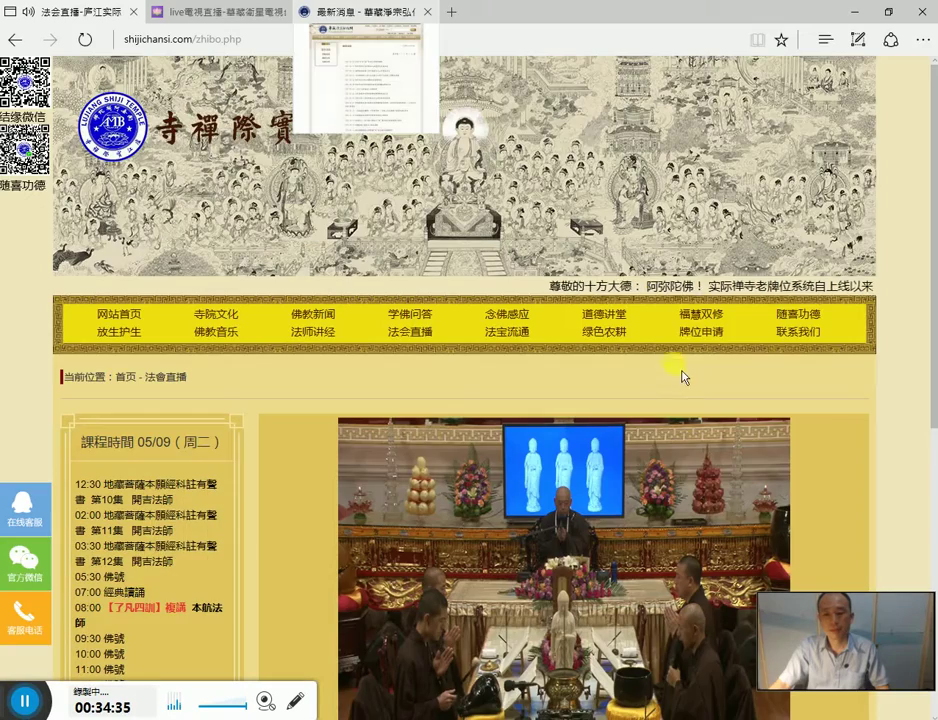
scroll(712, 507, down, 3)
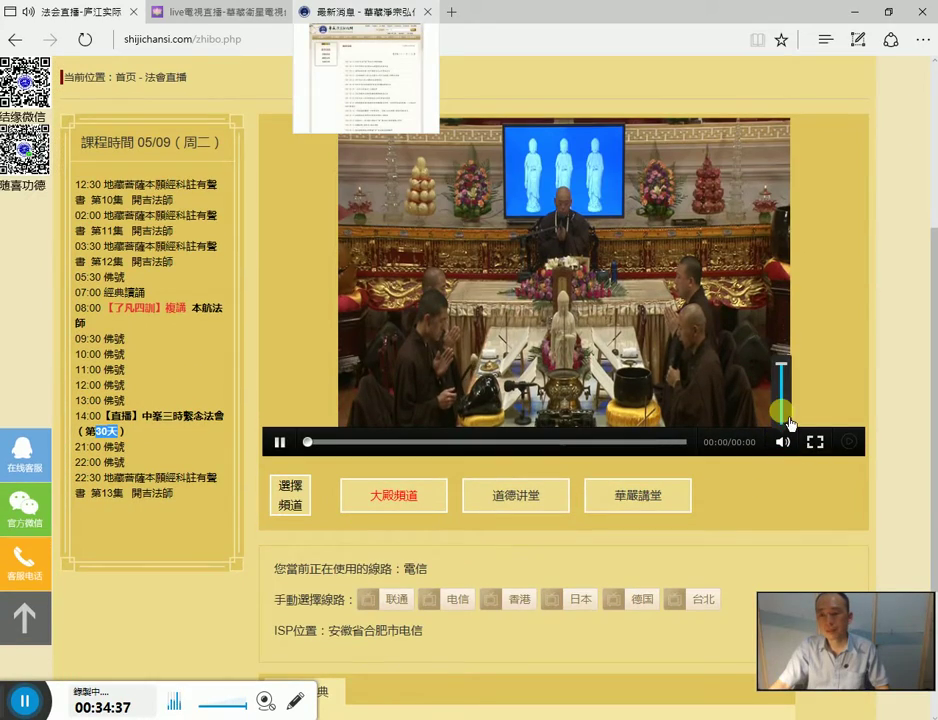
click(781, 410)
mouse_move(790, 428)
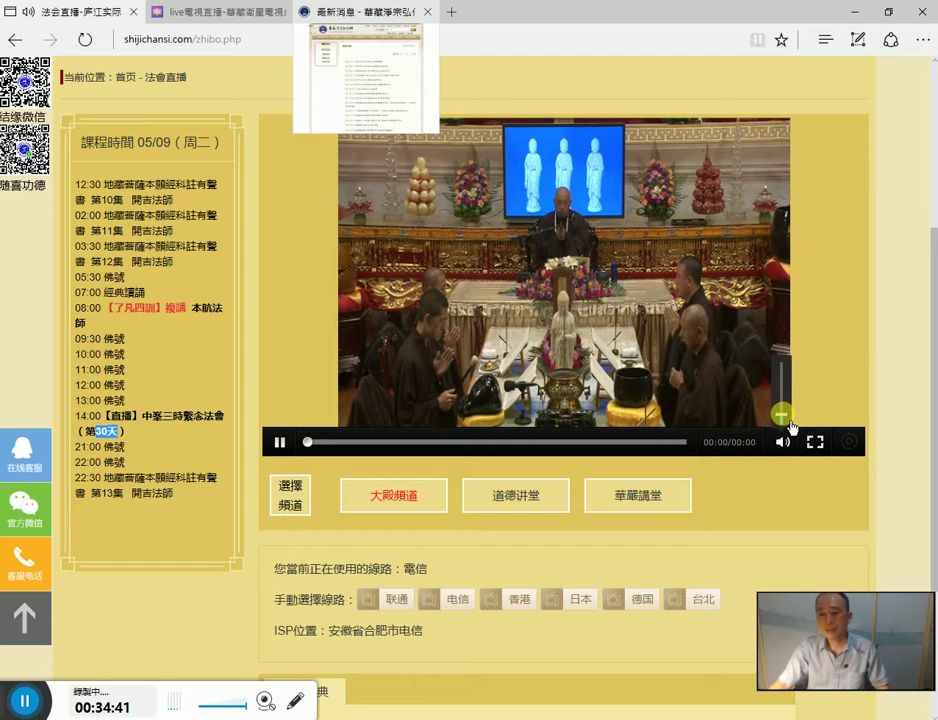
click(855, 12)
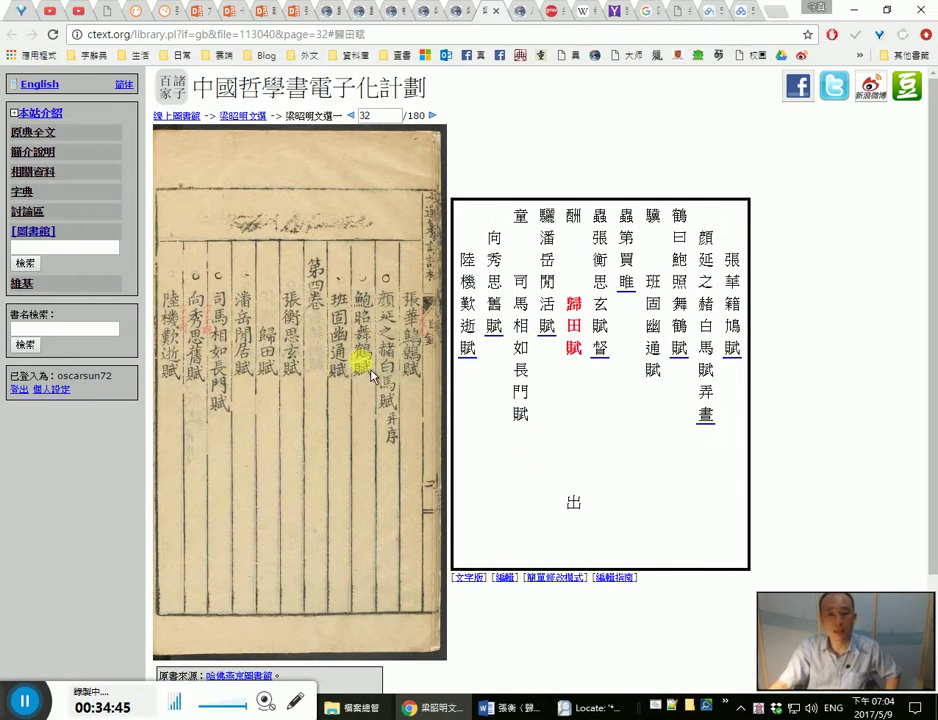
Step: Open page 32 of the 梁昭明文選 scan in simple edit mode and cut its entire transcription text
click(556, 580)
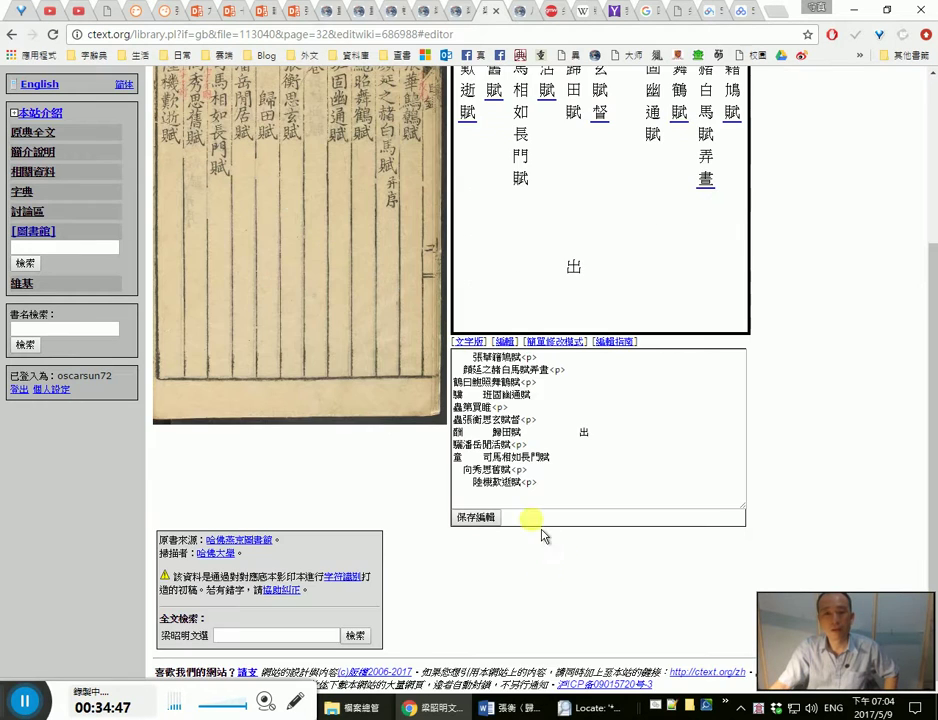
scroll(480, 498, up, 2)
click(568, 565)
key(ctrl+a)
right_click(560, 553)
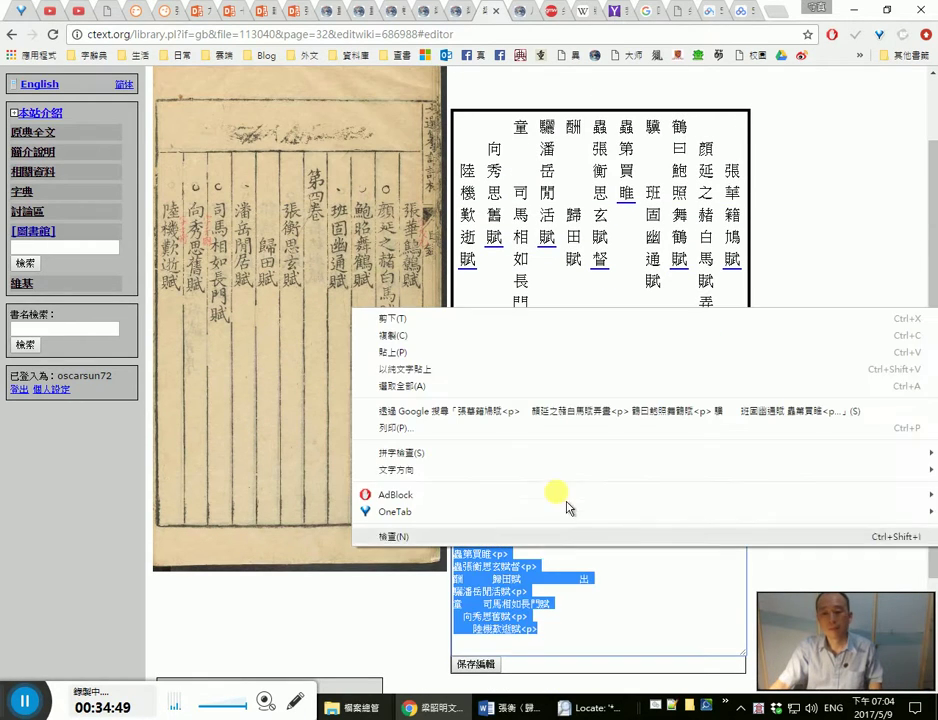
click(568, 320)
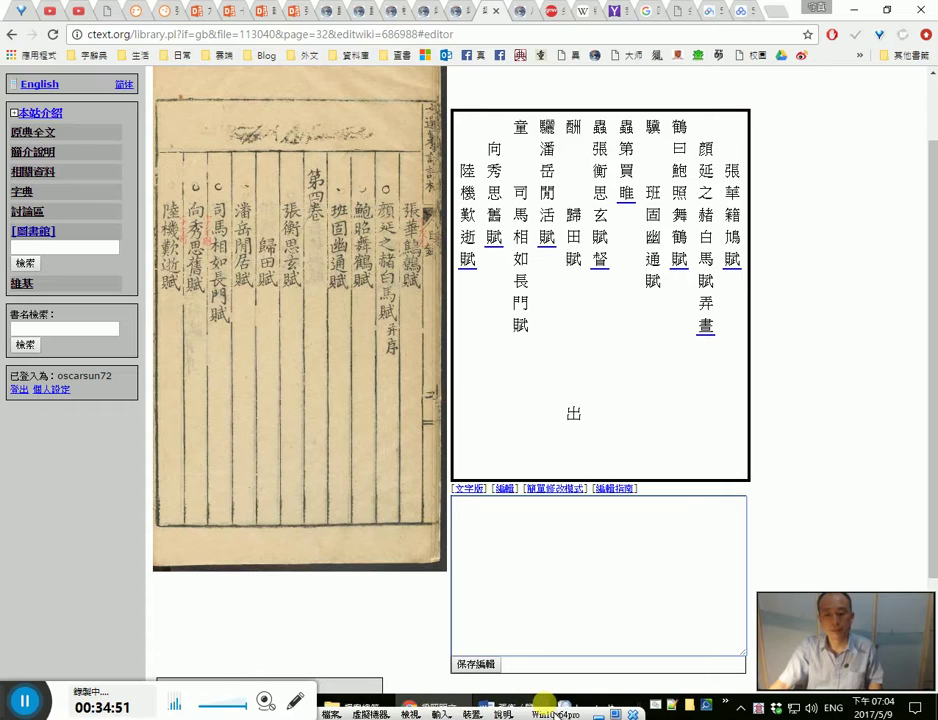
Step: Paste the cut transcription into a new Notepad document
click(651, 698)
key(super)
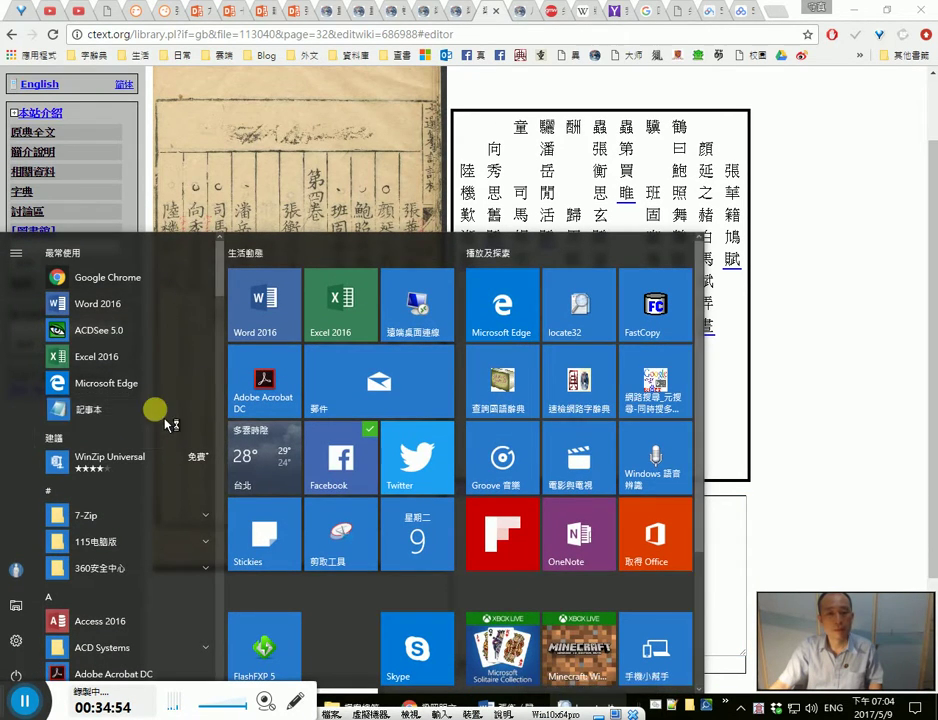
click(200, 407)
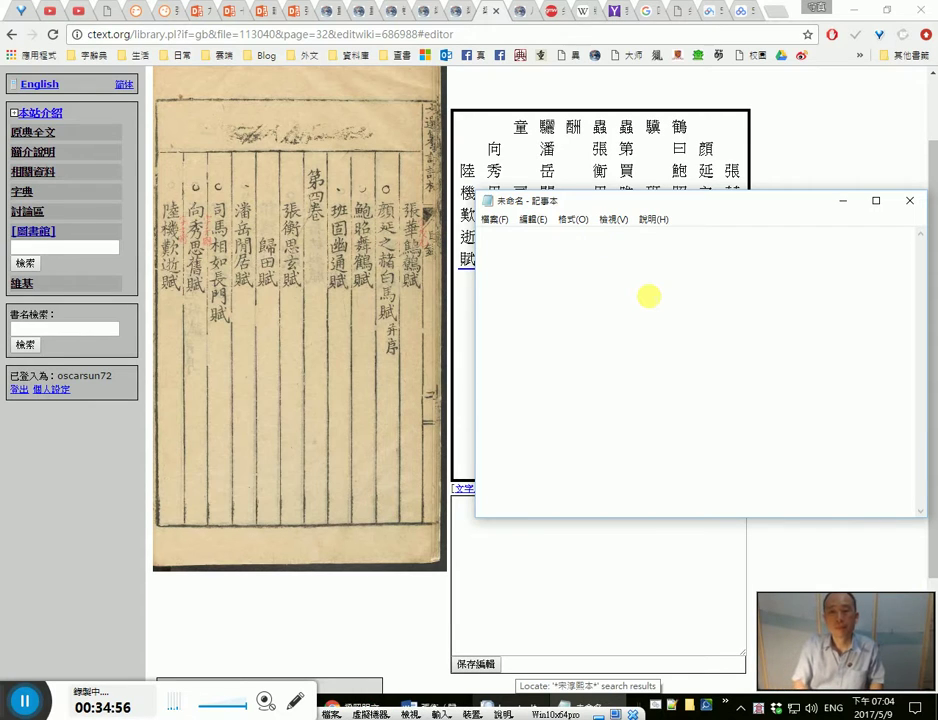
key(ctrl+v)
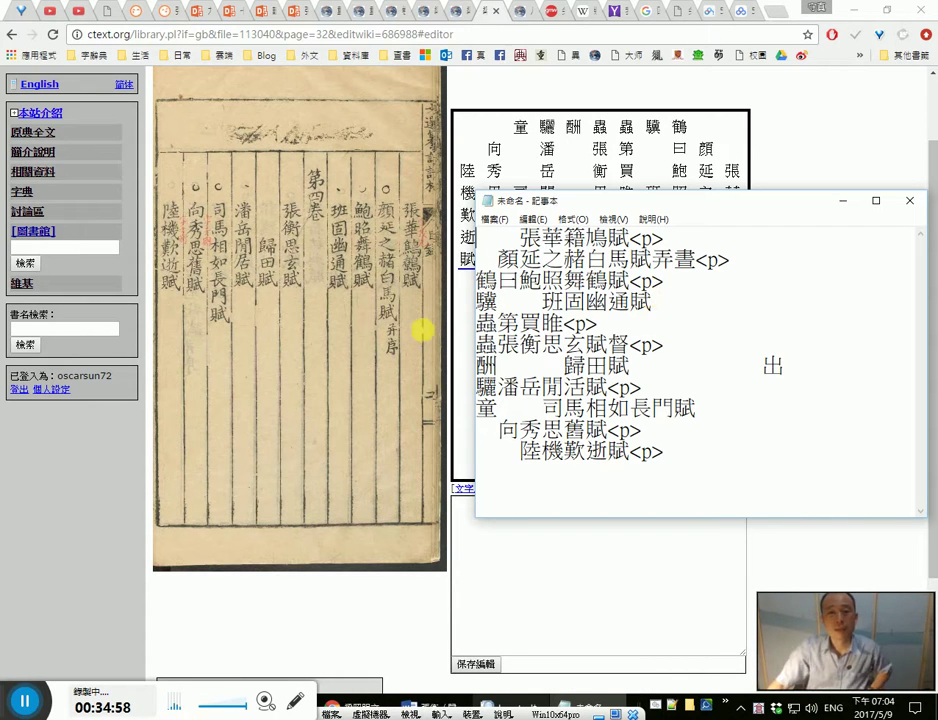
Step: Enlarge the scanned contents page and place the Notepad window so the scan's first columns stay readable beside it
click(419, 328)
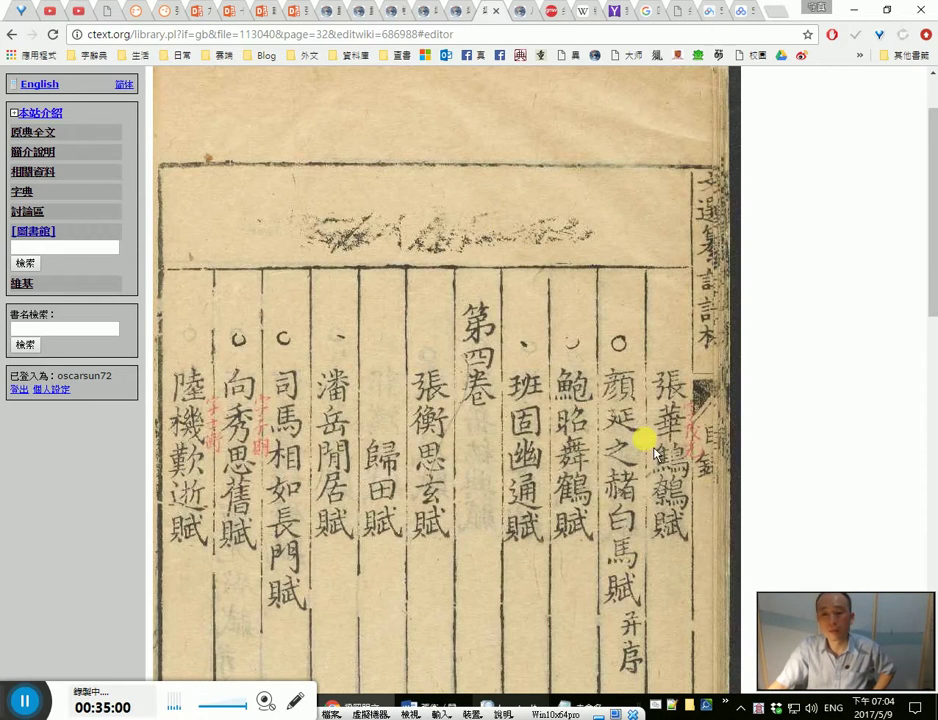
click(540, 435)
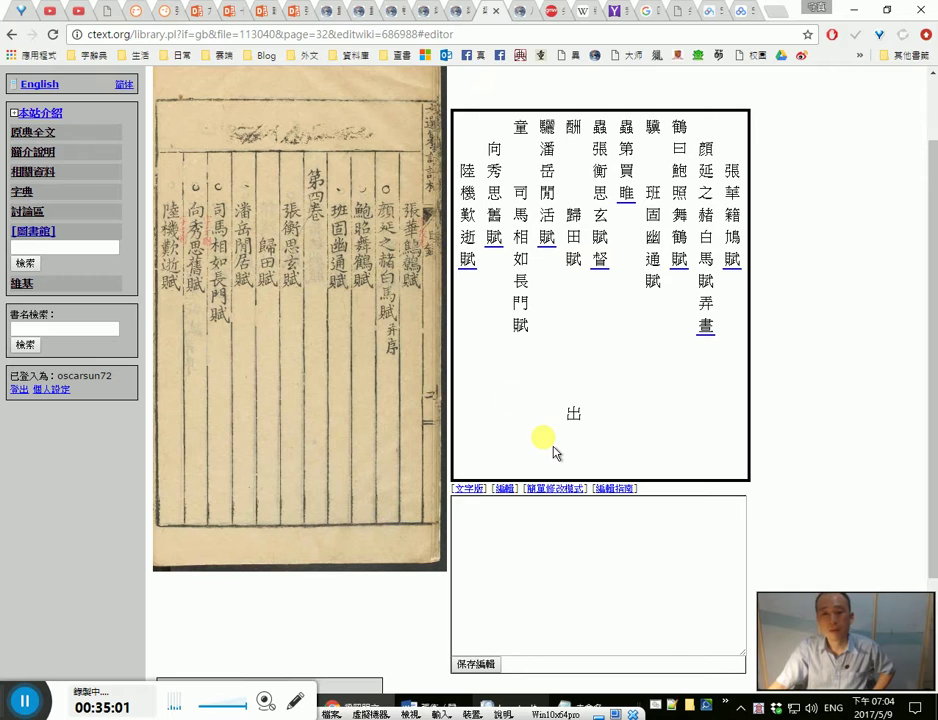
click(419, 343)
scroll(473, 348, down, 1)
key(alt+Tab)
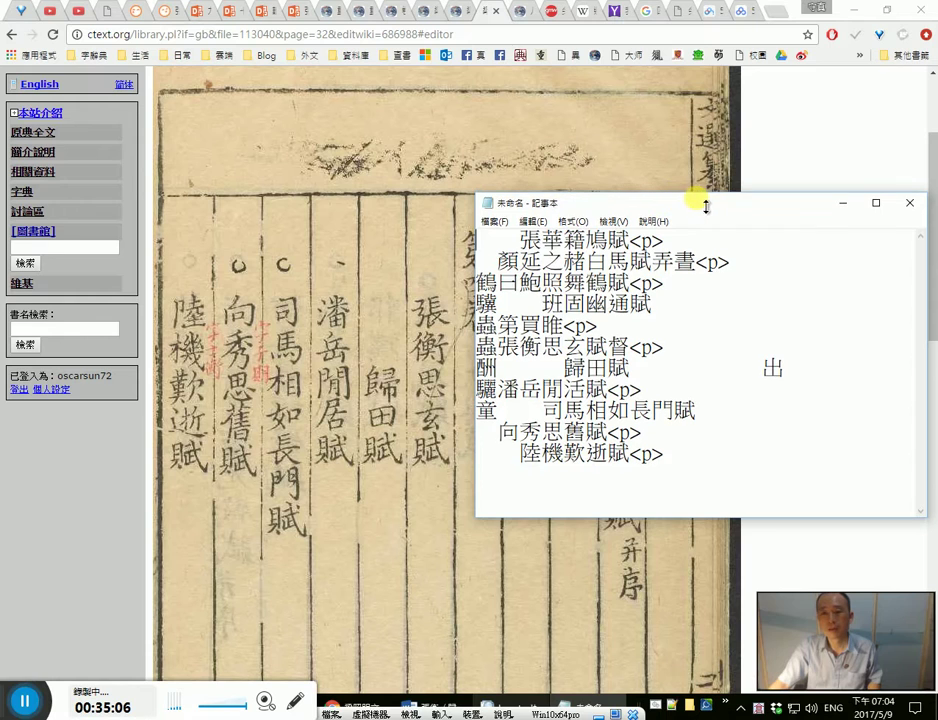
drag(630, 204, 305, 167)
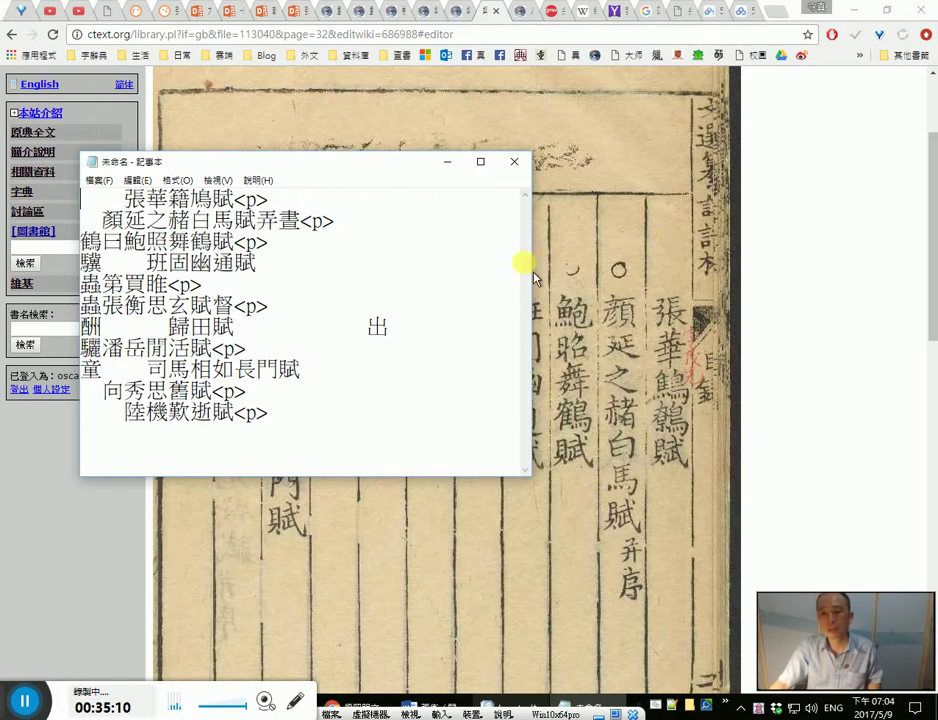
Step: Move the Notepad window below the heads of the scan's columns and indent every transcription line by three full-width spaces
drag(287, 171, 284, 322)
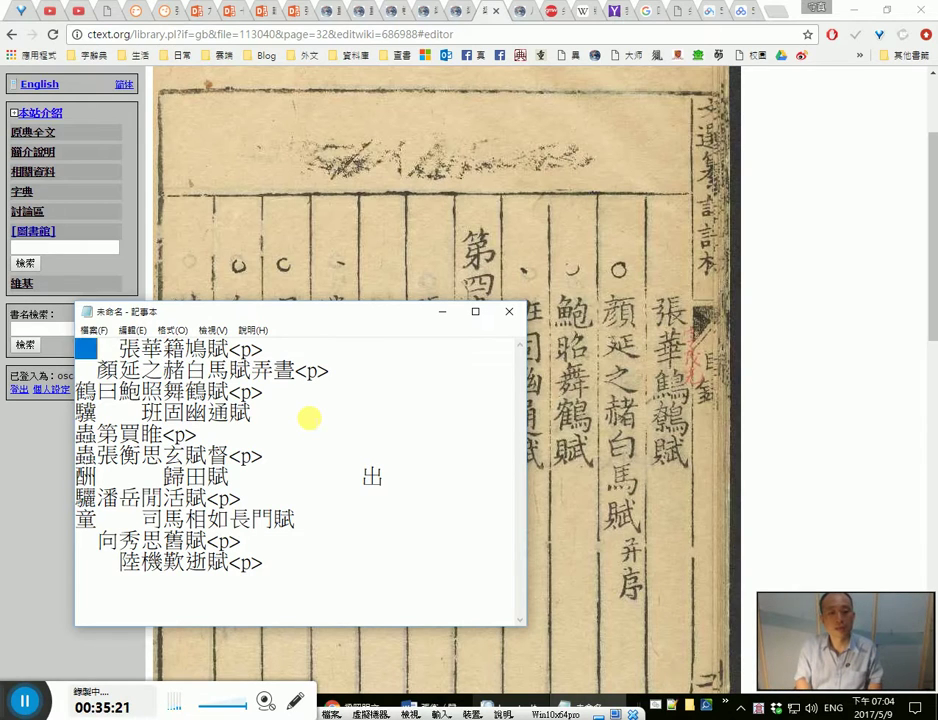
key(shift+Home)
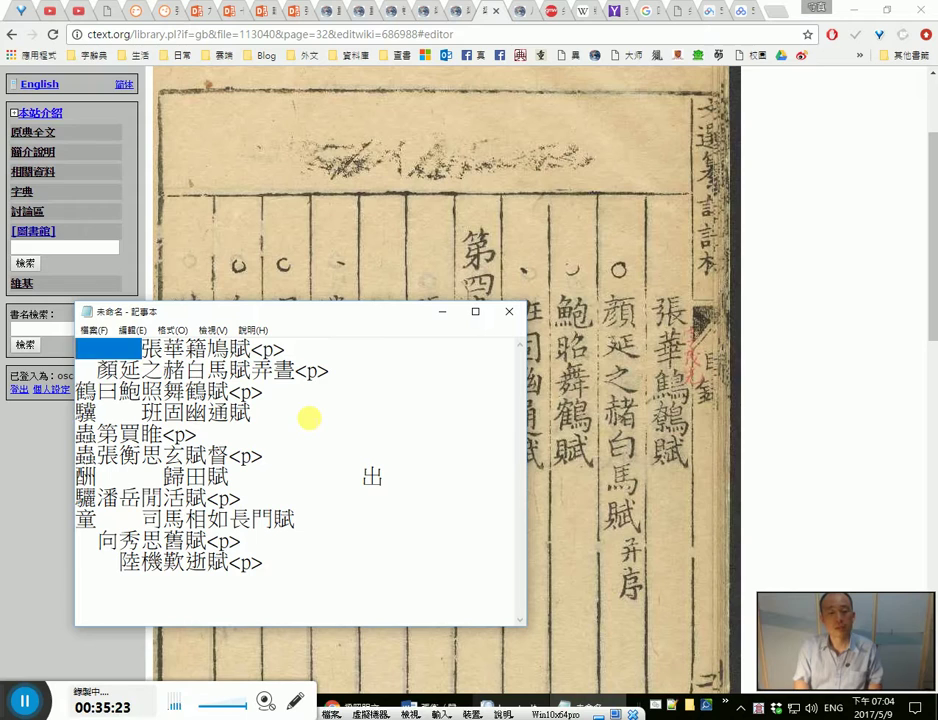
key(Down)
key(shift+Right)
key(ctrl+v)
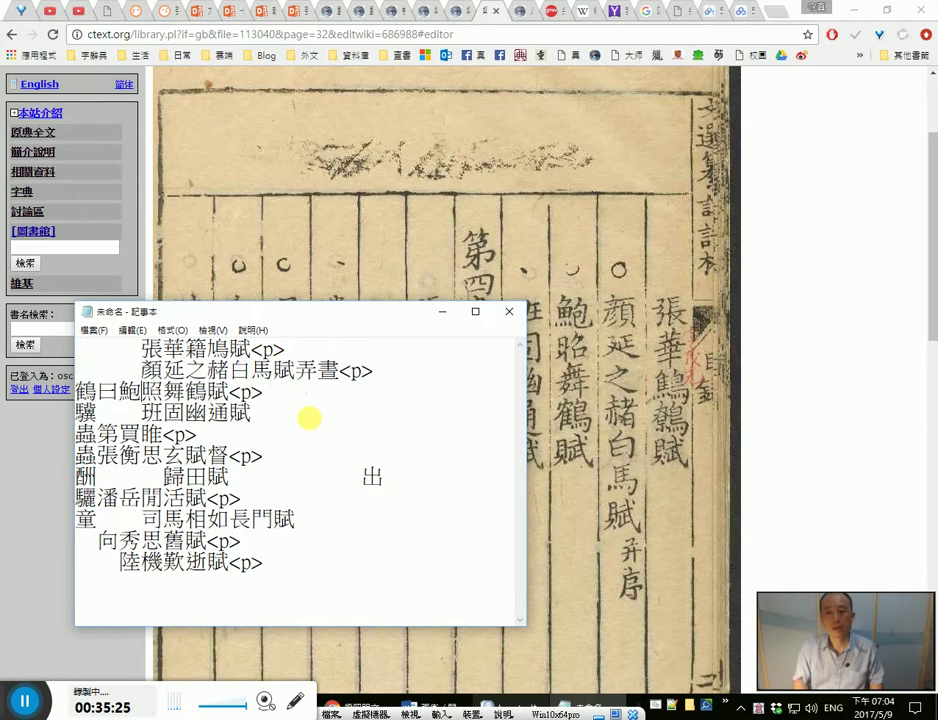
key(Down)
key(Home)
key(ctrl+v)
key(Down)
key(Home)
key(ctrl+v)
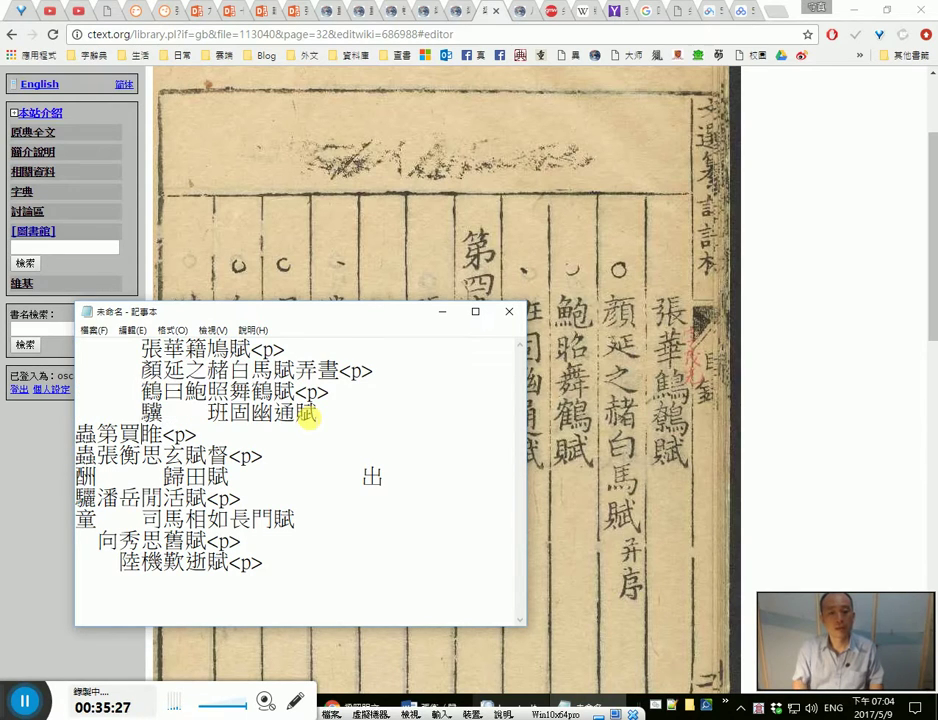
key(Down)
key(Home)
key(ctrl+v)
key(Down)
key(Home)
key(ctrl+v)
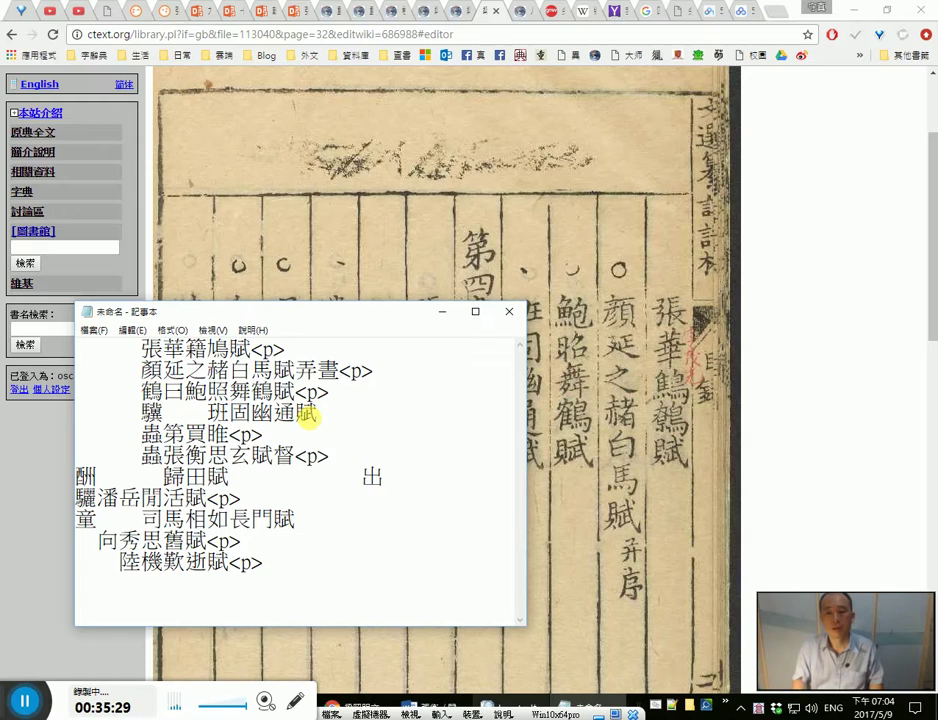
key(Down)
key(Home)
key(ctrl+v)
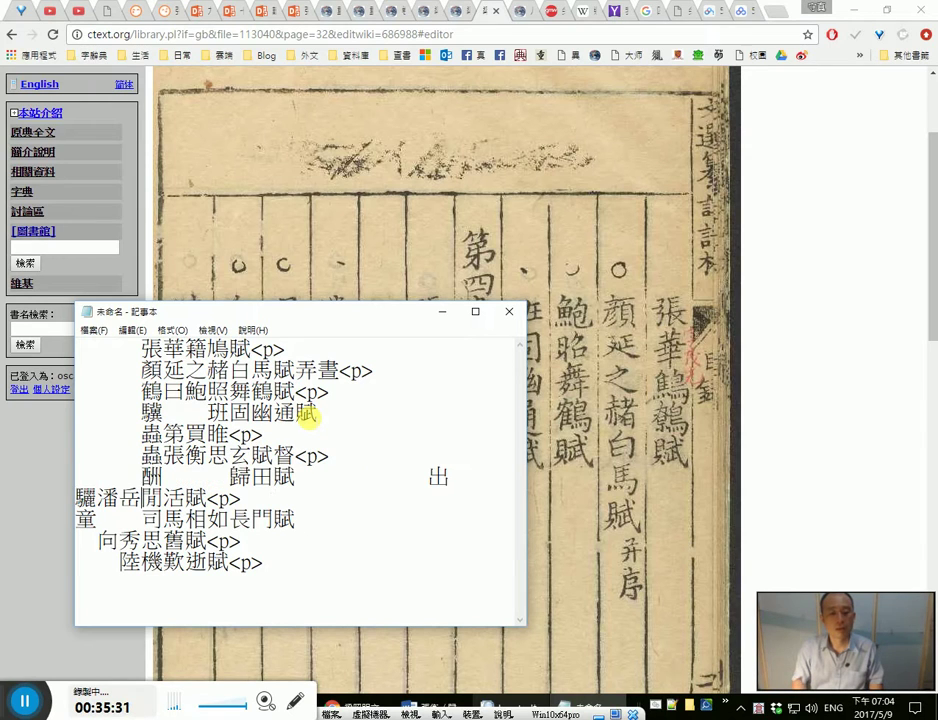
key(Down)
key(Home)
key(ctrl+v)
key(Down)
key(Home)
key(ctrl+v)
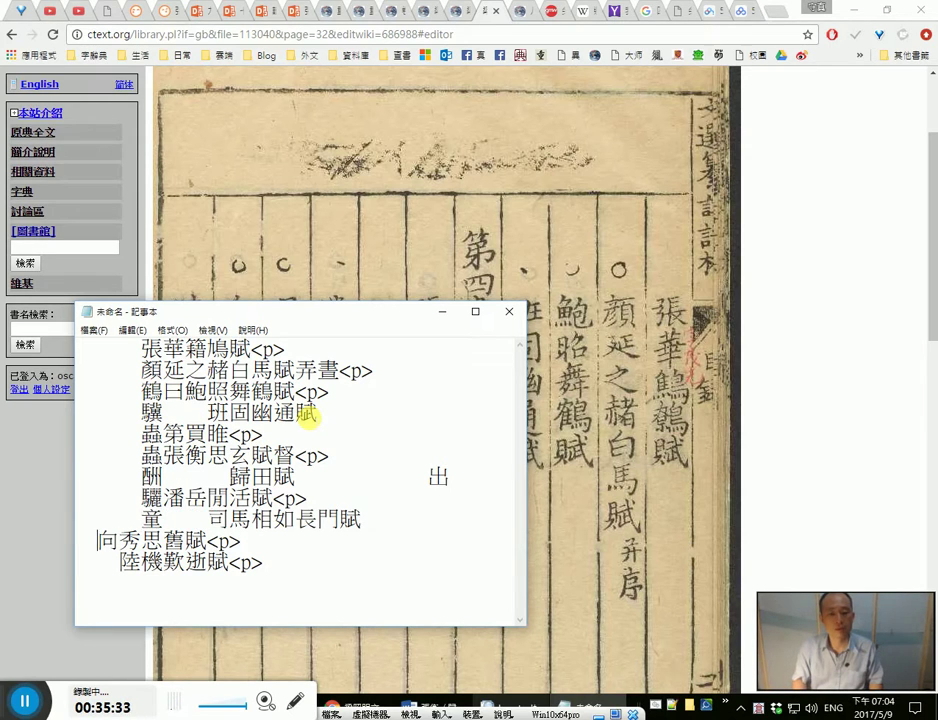
key(ctrl+v)
key(ctrl+v)
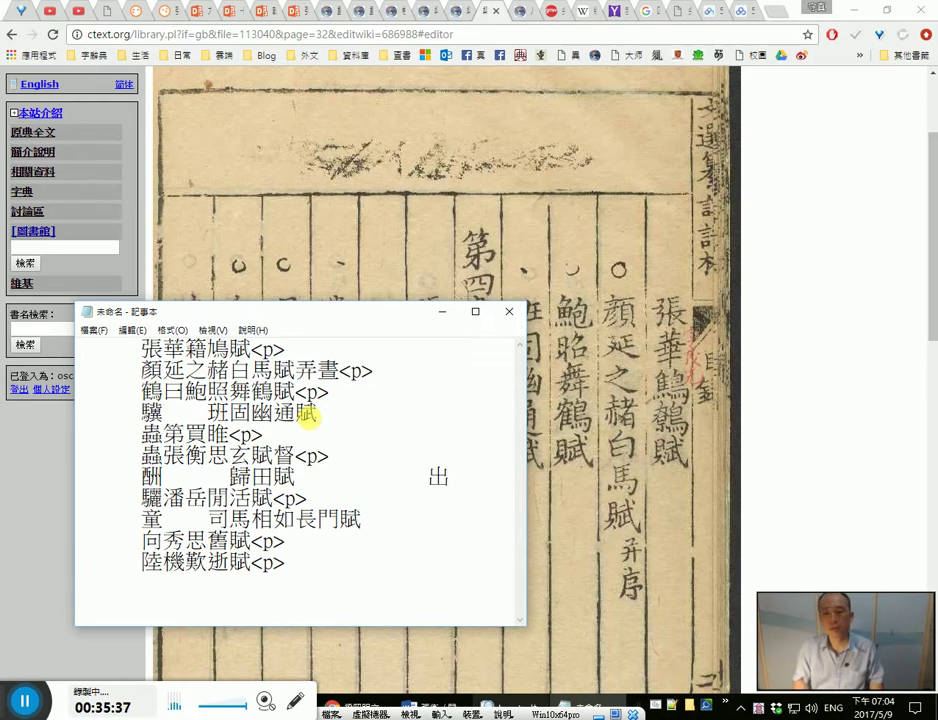
Step: Replace 籍鳩 with 鷦鷯 in the first line so that it reads 張華鷦鷯賦
key(BackSpace)
text(of)
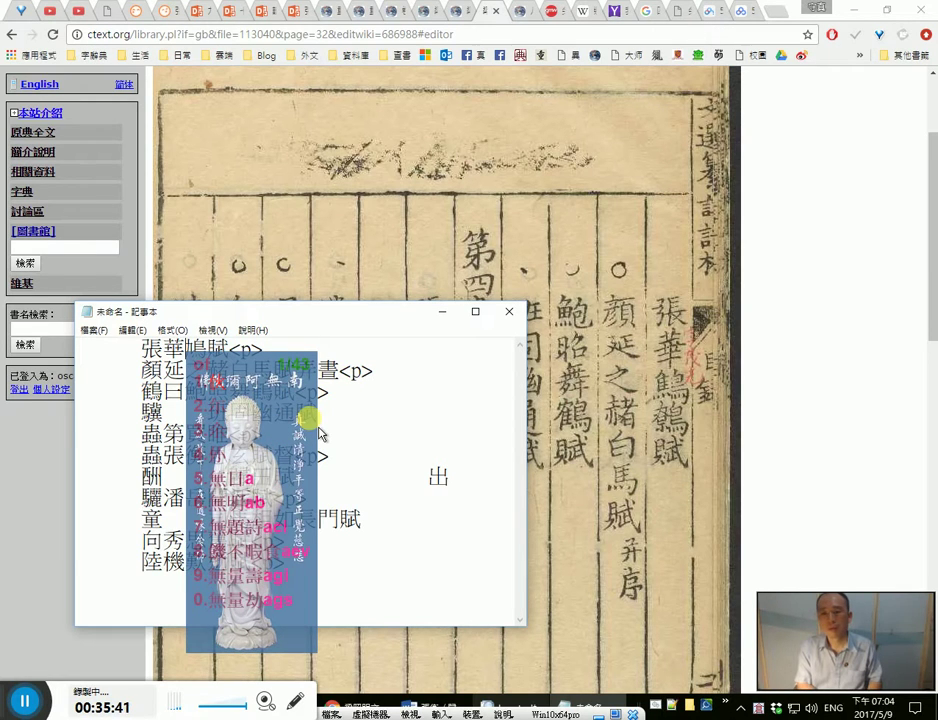
text(kf)
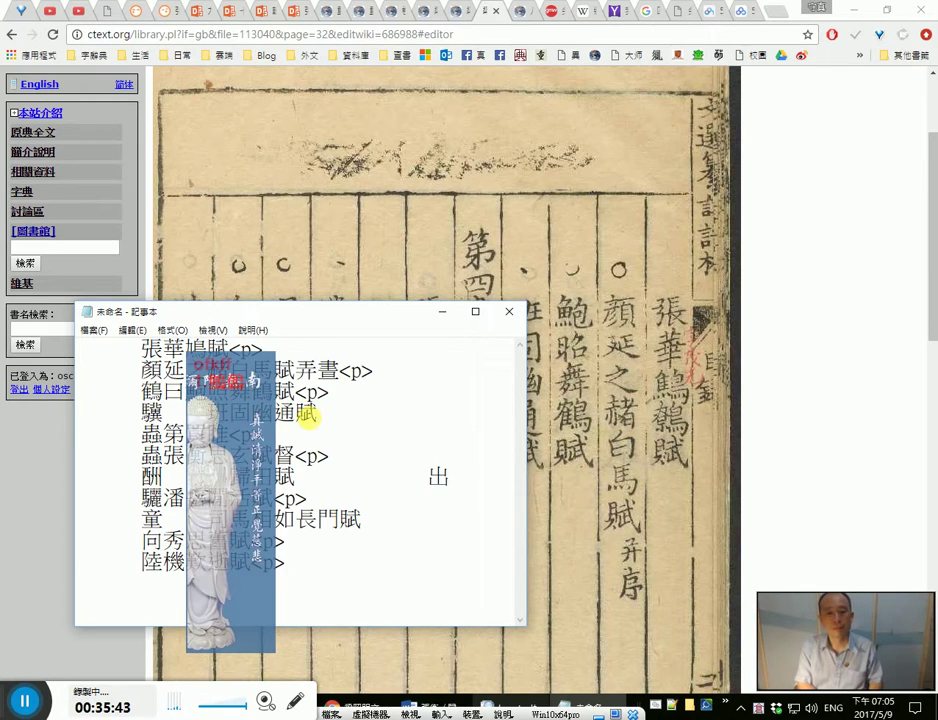
key(space)
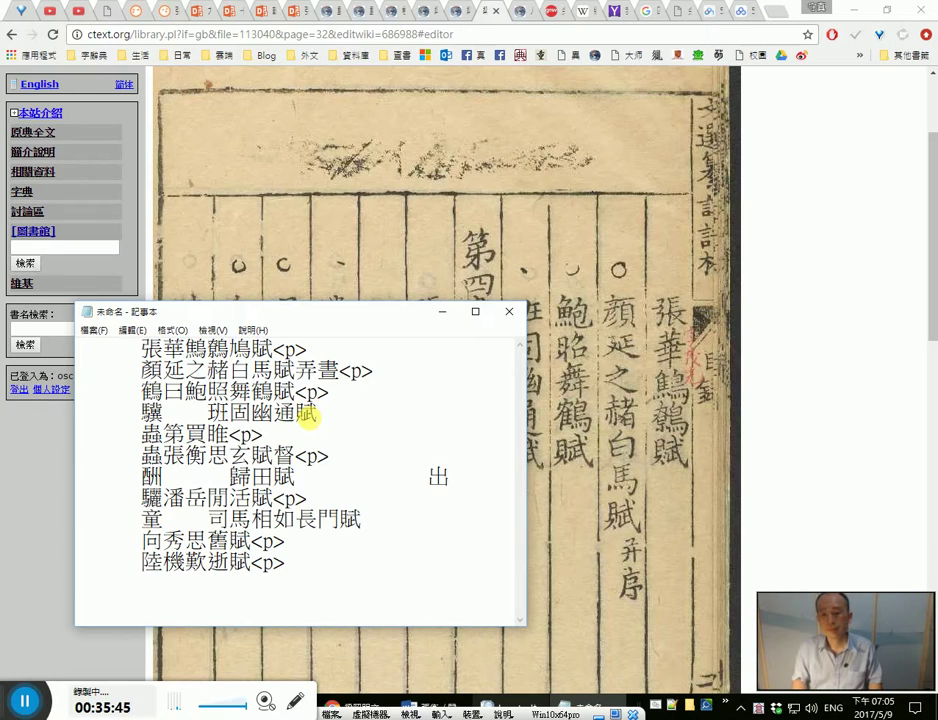
key(Delete)
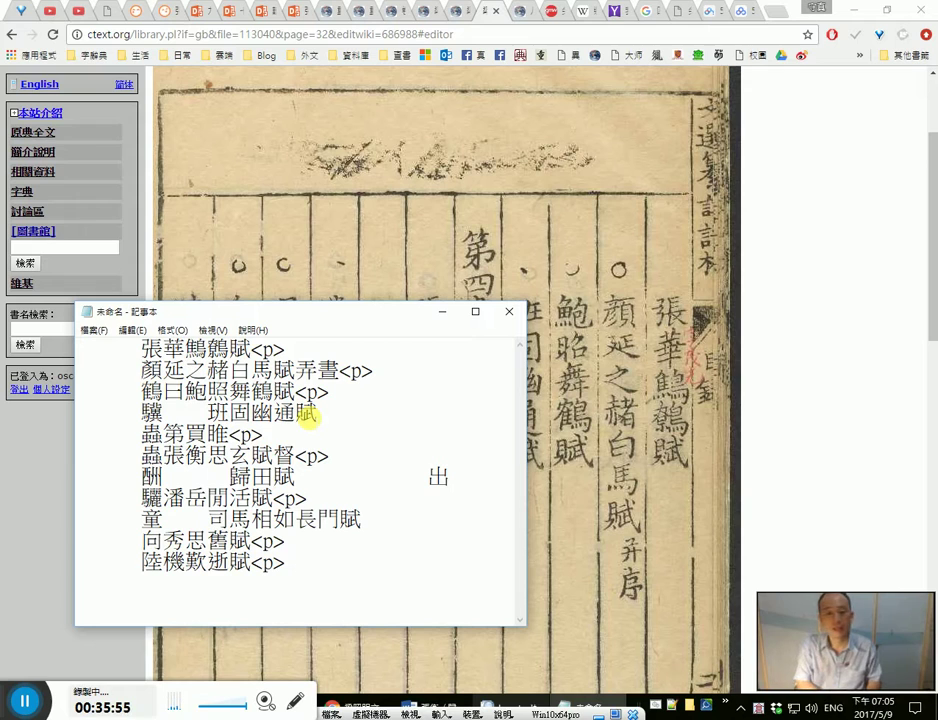
Step: Replace the first character of the second line with the variant form 顔 to match the scan
text(a)
text(hmbc)
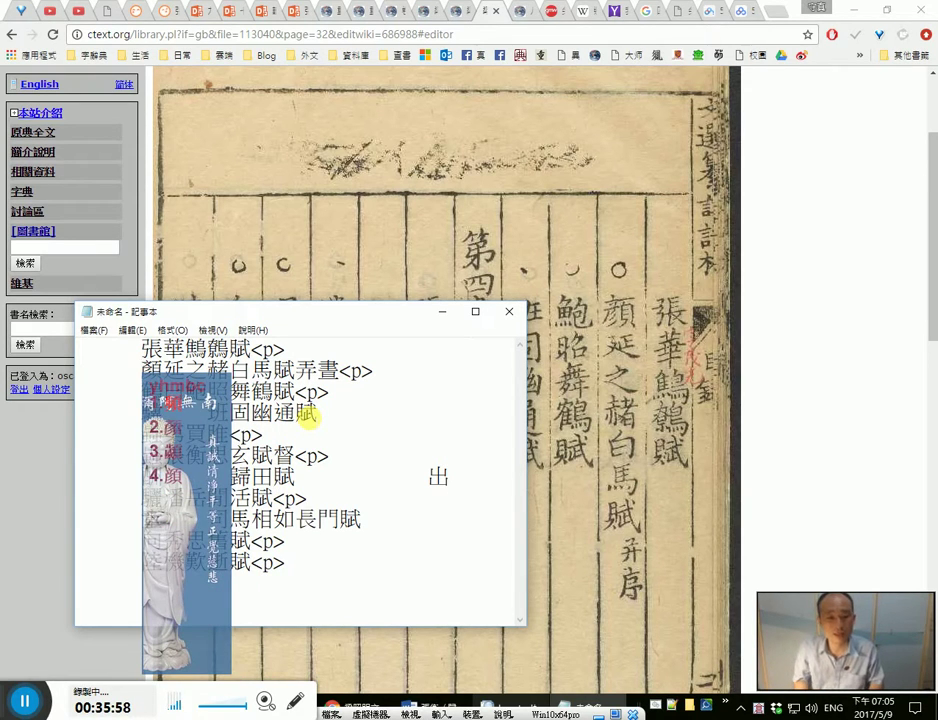
key(space)
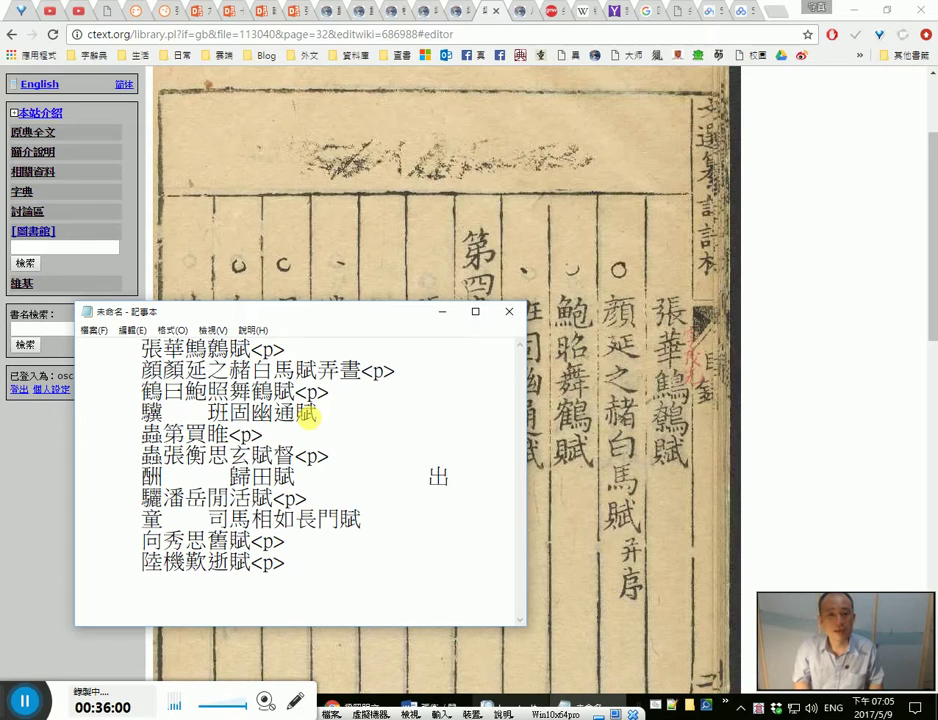
key(shift+Right)
key(Delete)
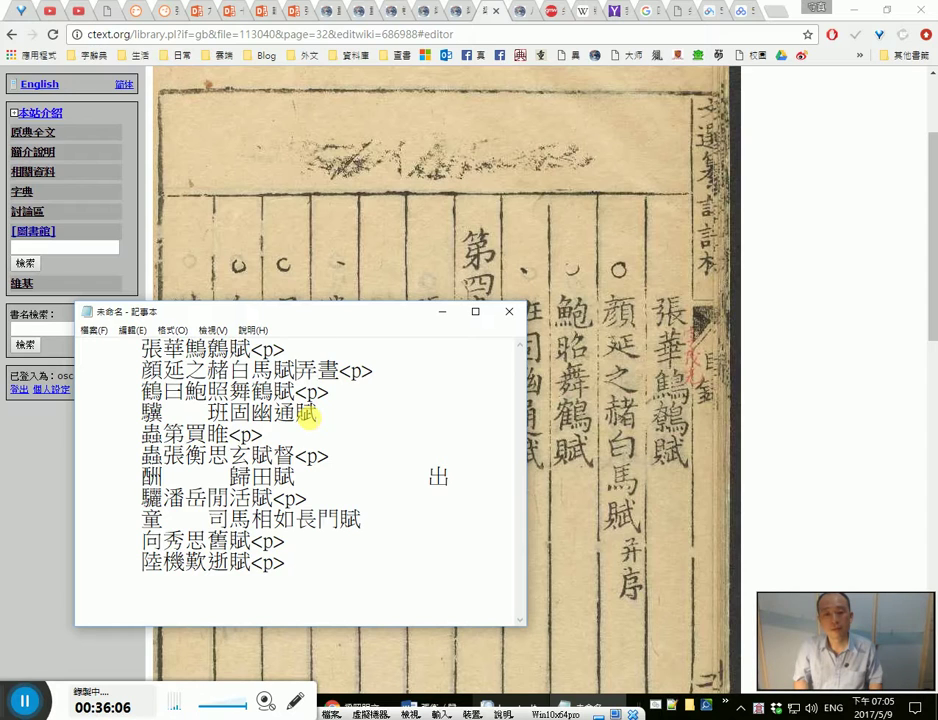
Step: Replace 弄晝 after 赭白馬賦 in the second line with the small-text note {{并序}}
text({{)
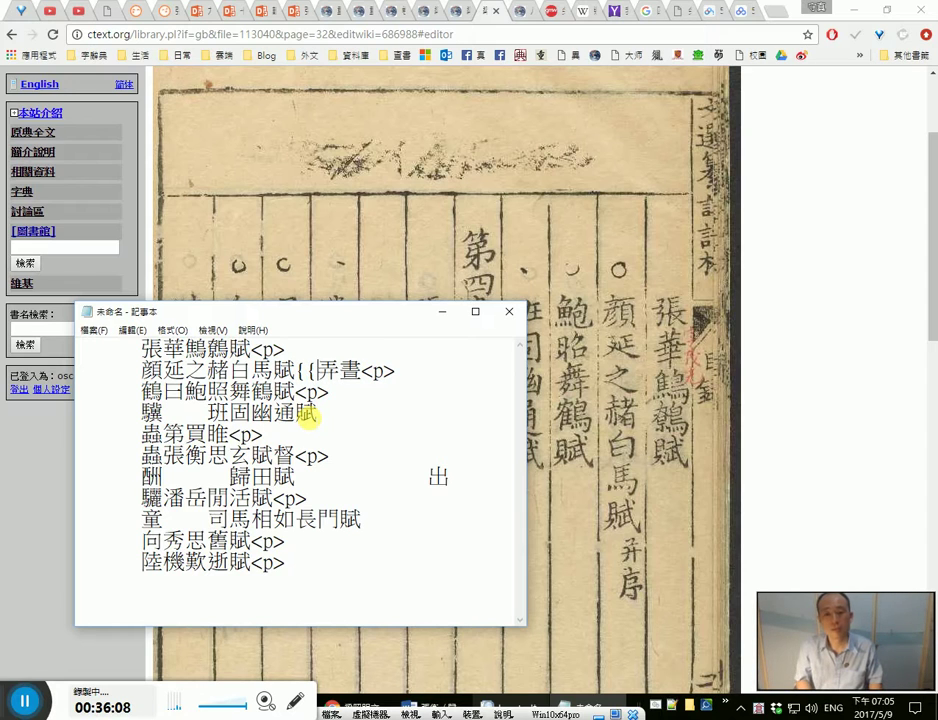
text(tt并威風凜凜)
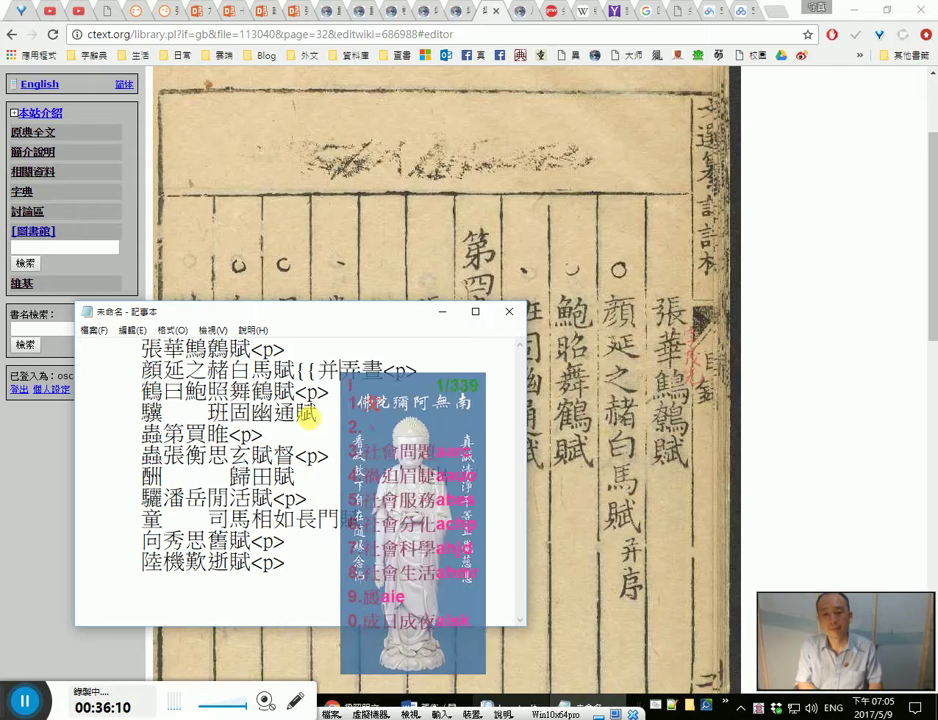
key(BackSpace)
key(BackSpace)
key(BackSpace)
key(BackSpace)
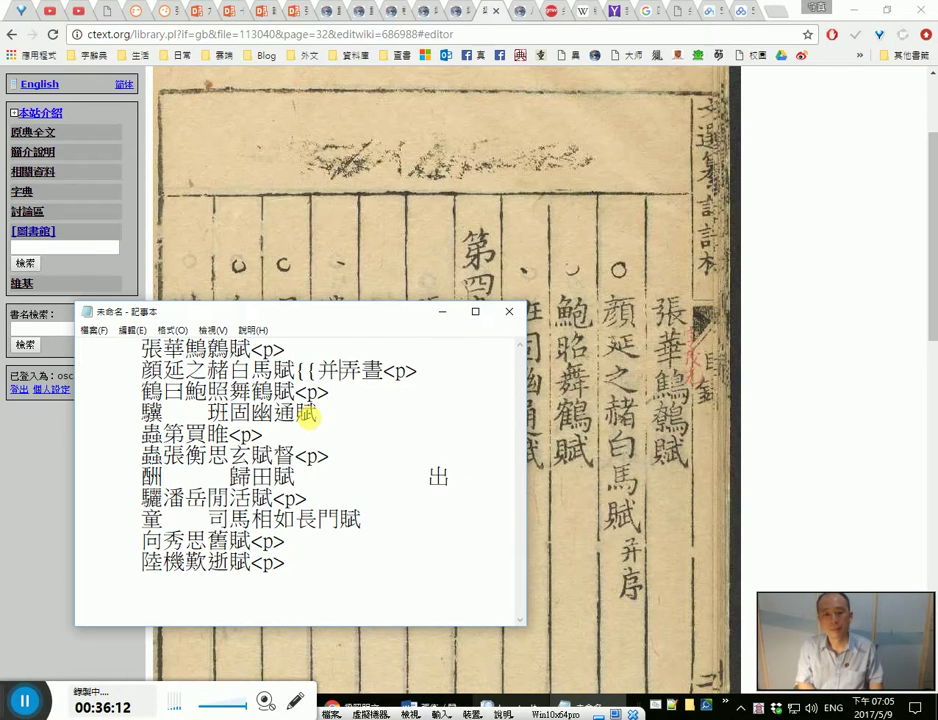
text(序)
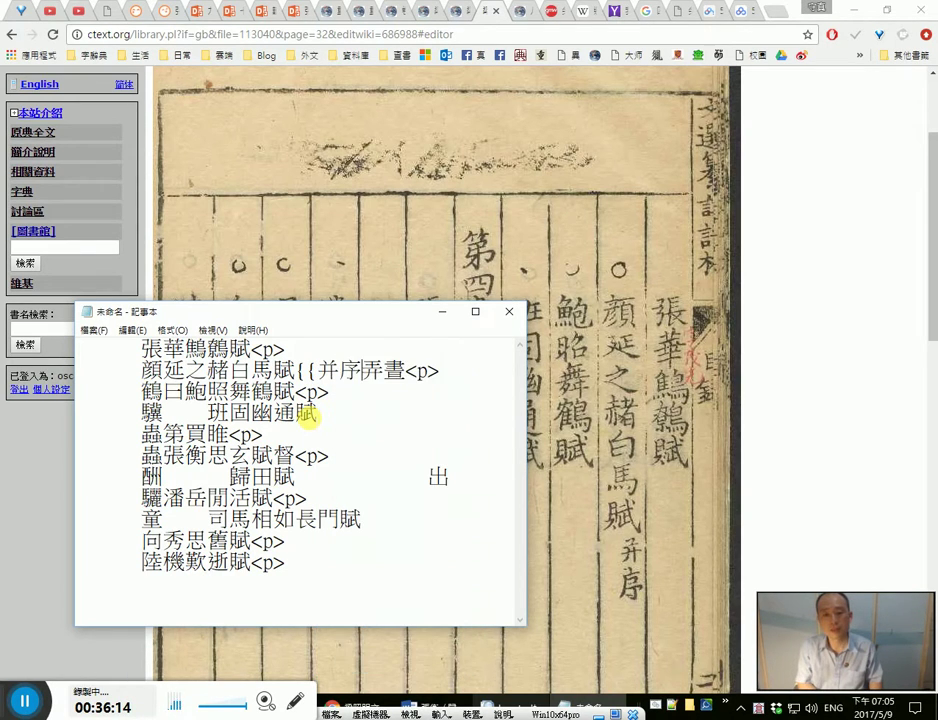
text(}})
key(Delete)
key(Delete)
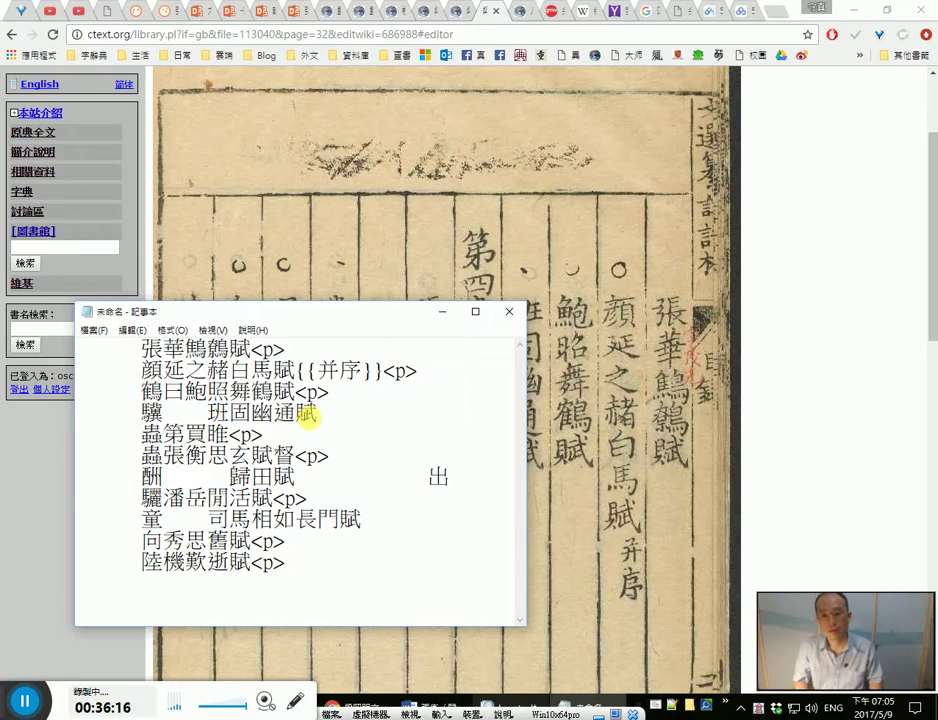
Step: Copy 并序 from the second line, switch to Notepad++ and search all opened documents for it
key(shift+Left)
key(shift+Left)
key(ctrl+c)
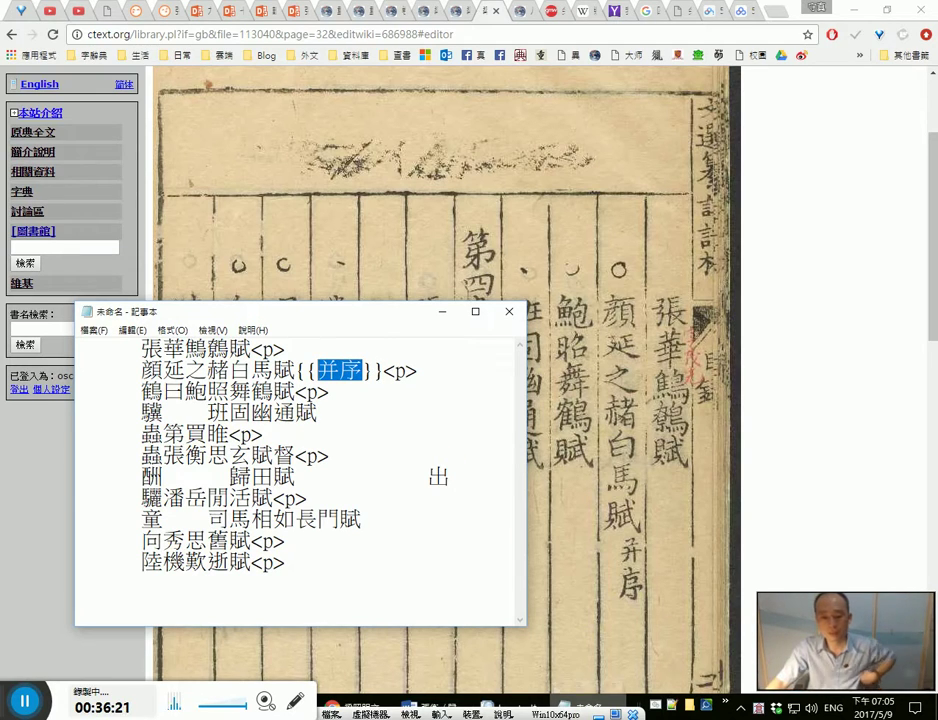
key(alt+Tab)
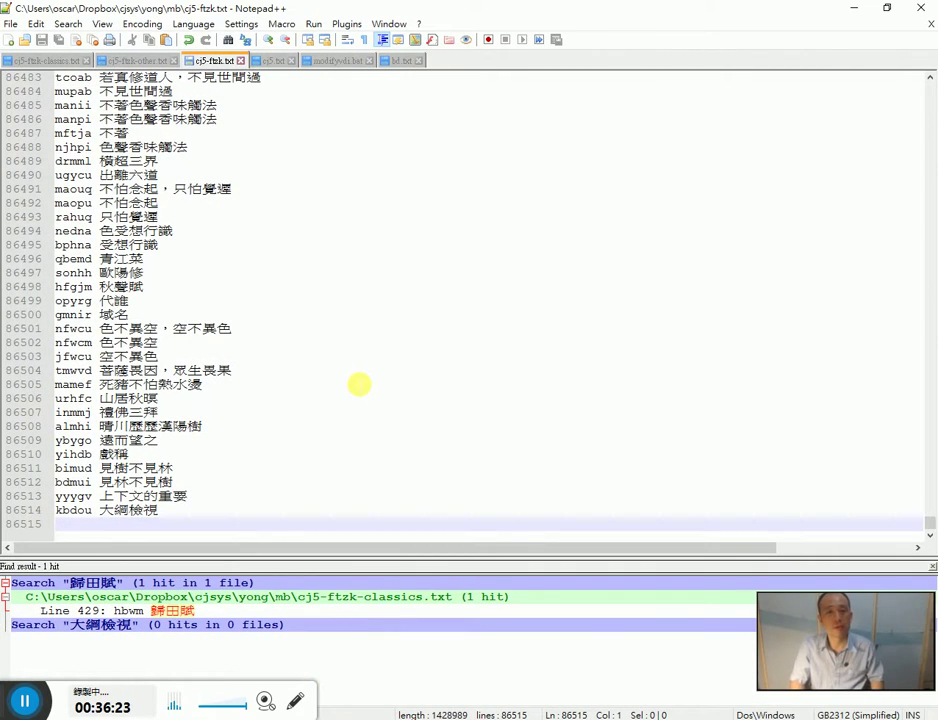
key(ctrl+f)
key(ctrl+v)
key(alt+o)
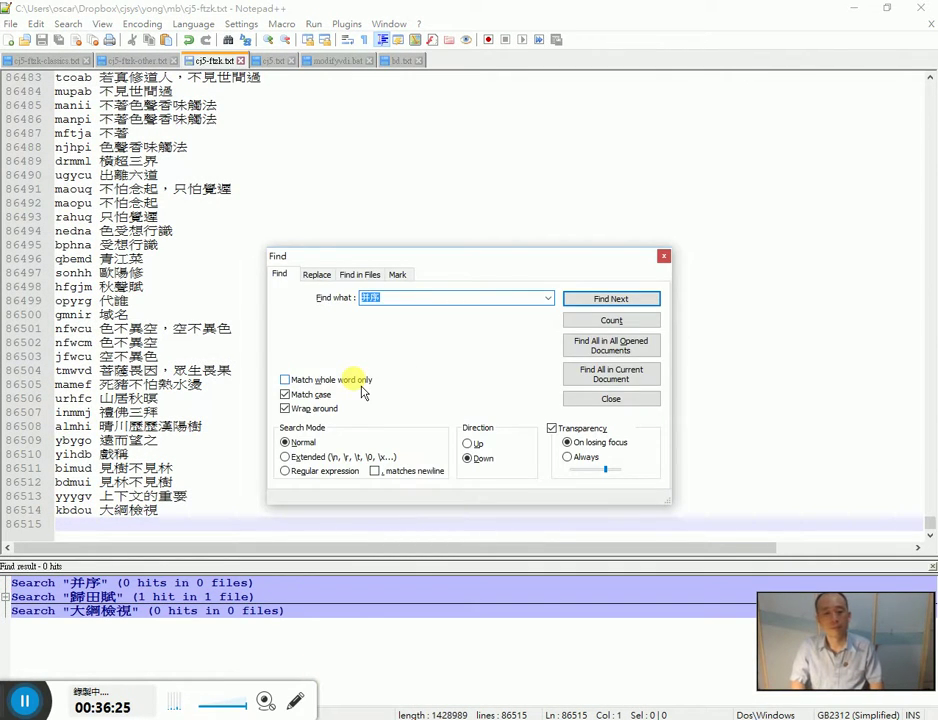
Step: Add the entry "ttinn 并序" at the end of cj5-ftzk-classics.txt, save the file and minimise Notepad++
key(Escape)
key(ctrl+Tab)
key(ctrl+End)
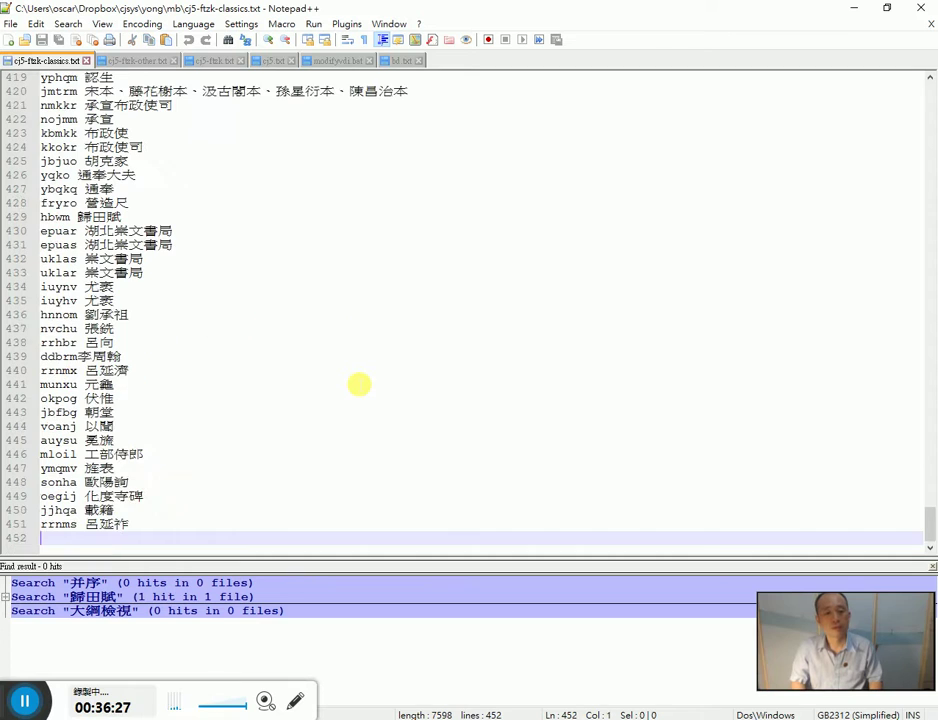
key(ctrl+v)
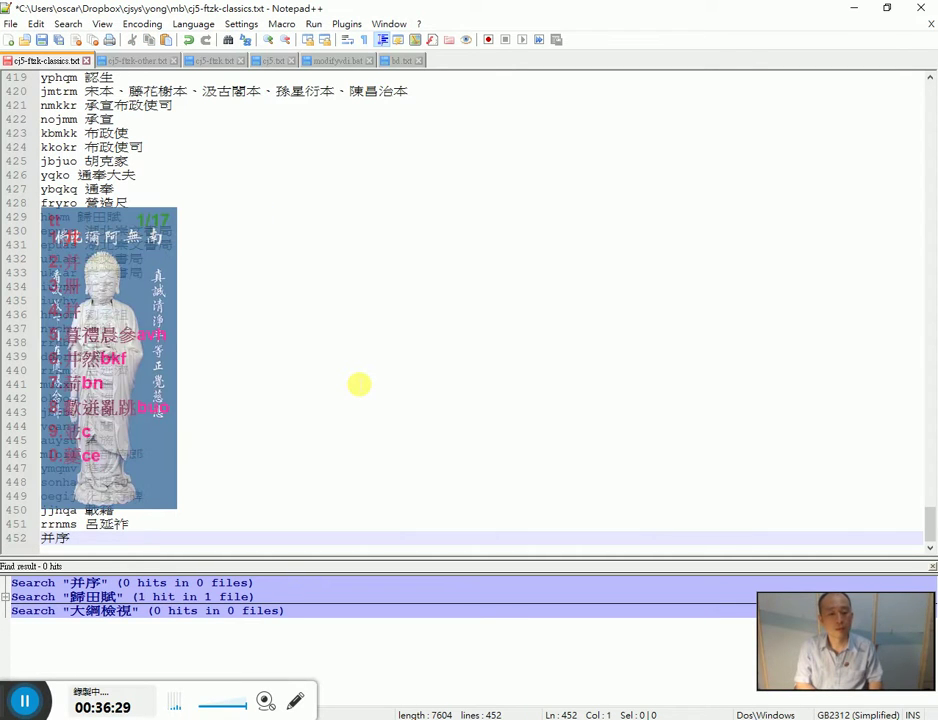
text(ttinn)
key(Return)
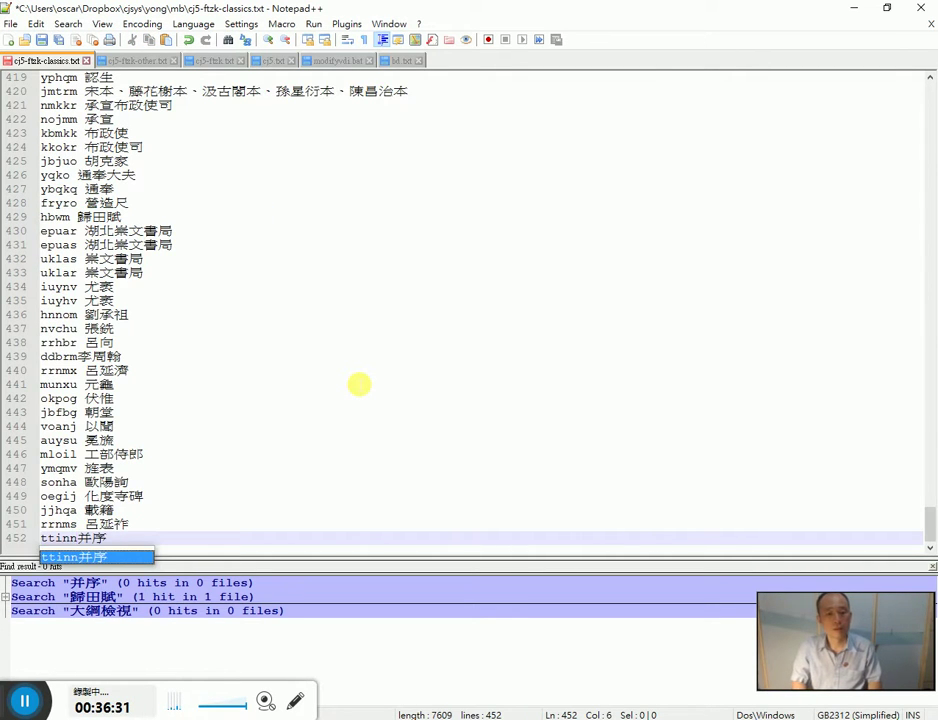
key(End)
key(Return)
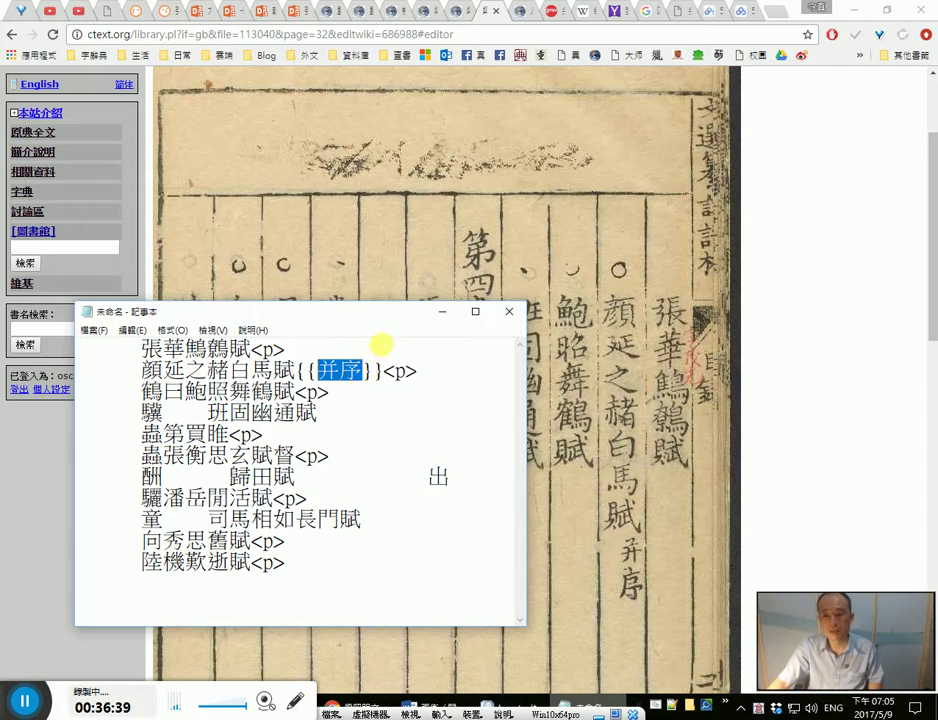
click(490, 706)
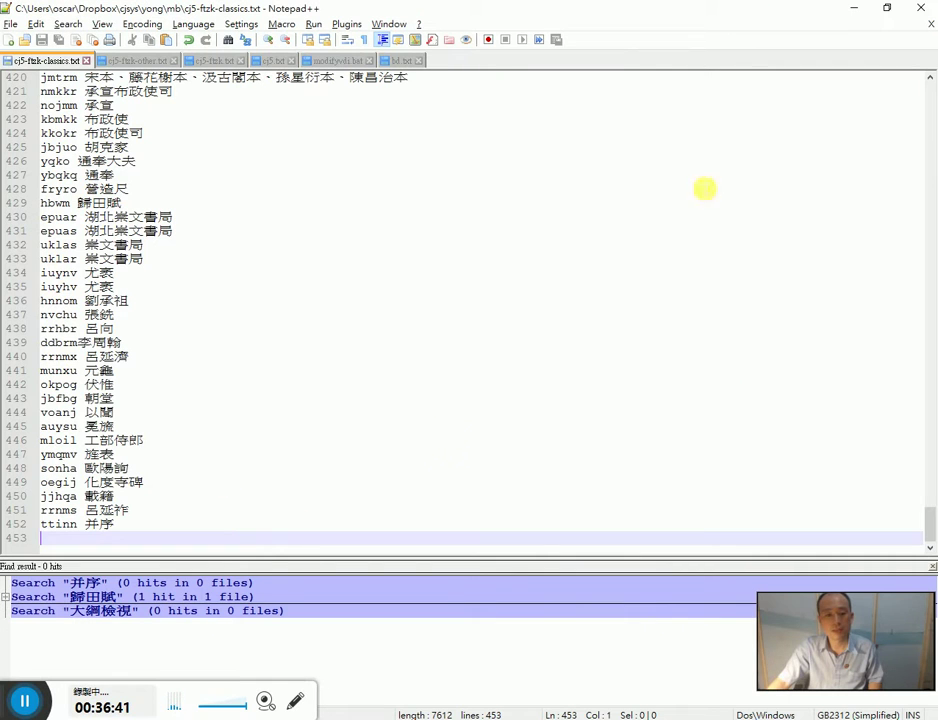
click(854, 8)
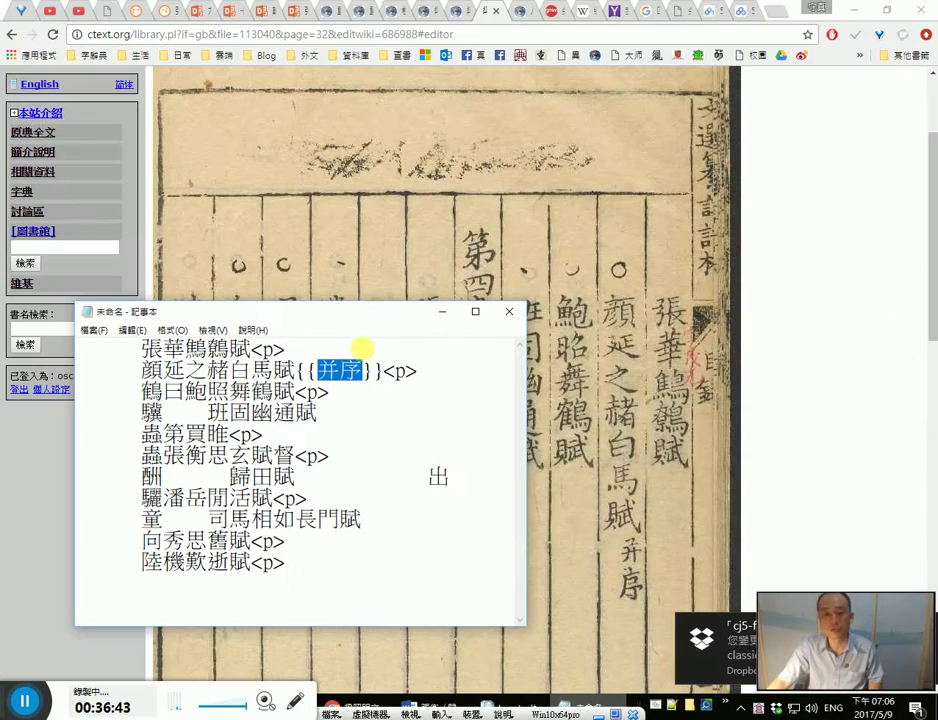
Step: Shift the Notepad window to uncover the 班固幽通賦 column and delete the stray 鶴曰 from the start of the third line
drag(373, 311, 329, 300)
click(218, 398)
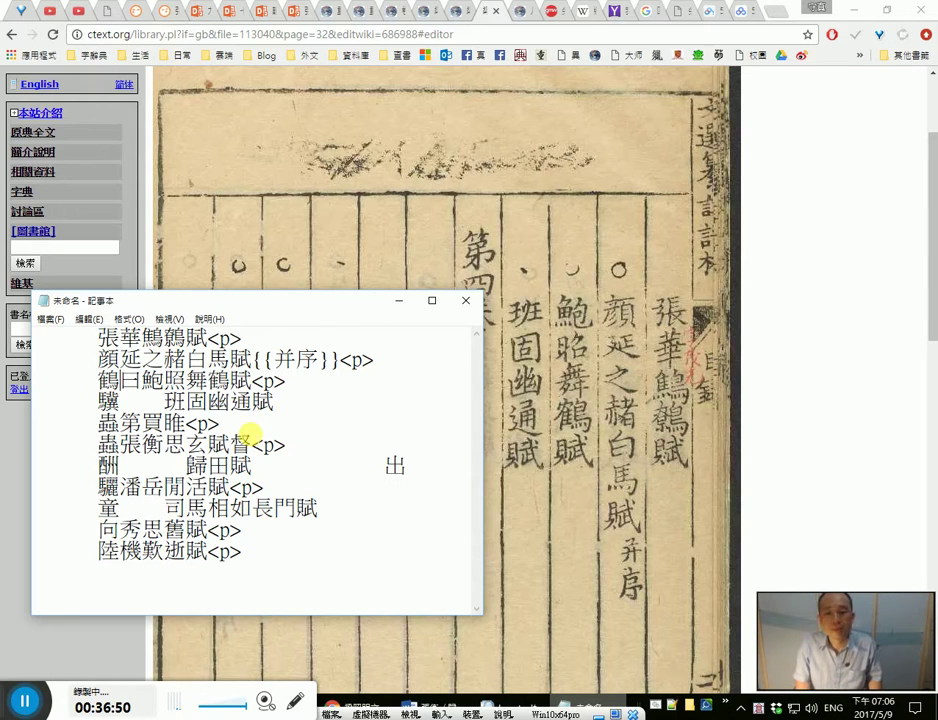
key(shift+Left)
text(nf)
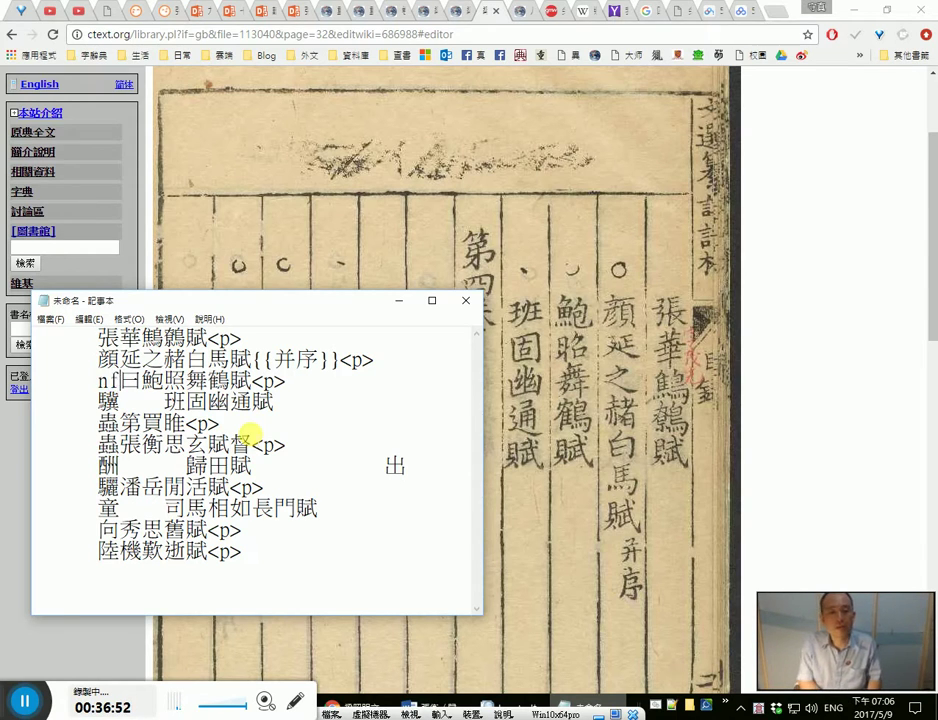
key(BackSpace)
key(BackSpace)
key(Delete)
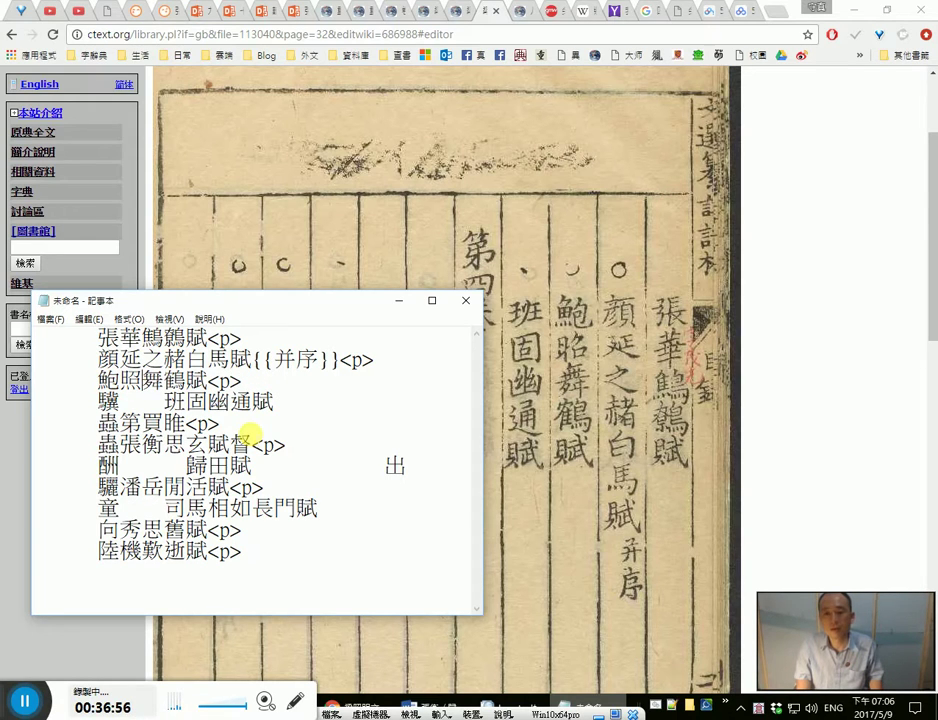
Step: Enclose 舞鶴賦 in the third line in the title brackets 〈〉
key(Left)
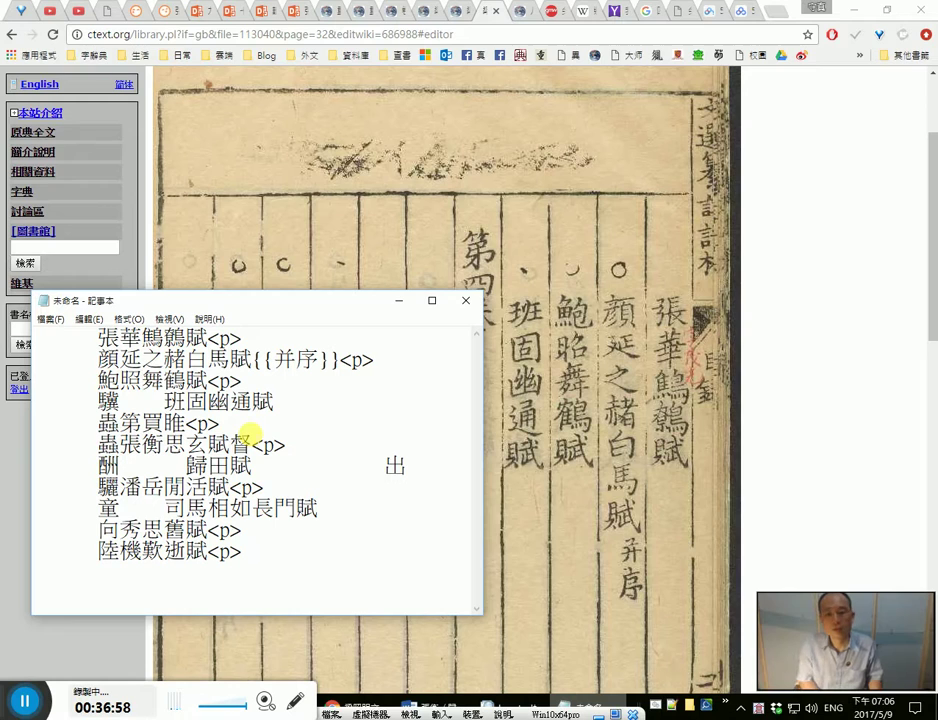
text(〈〉)
key(shift+Left)
key(BackSpace)
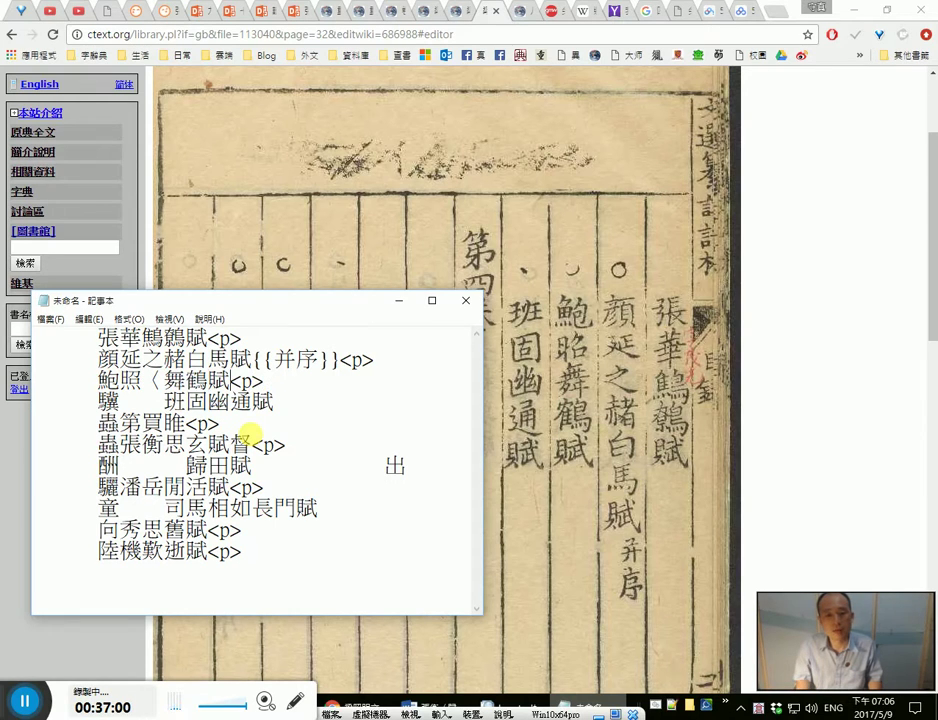
text(>)
Step: Enclose 赭白馬賦{{并序}} in the second line in the title brackets 〈〉
key(Up)
key(Left)
key(Left)
key(Left)
key(Left)
text(<>)
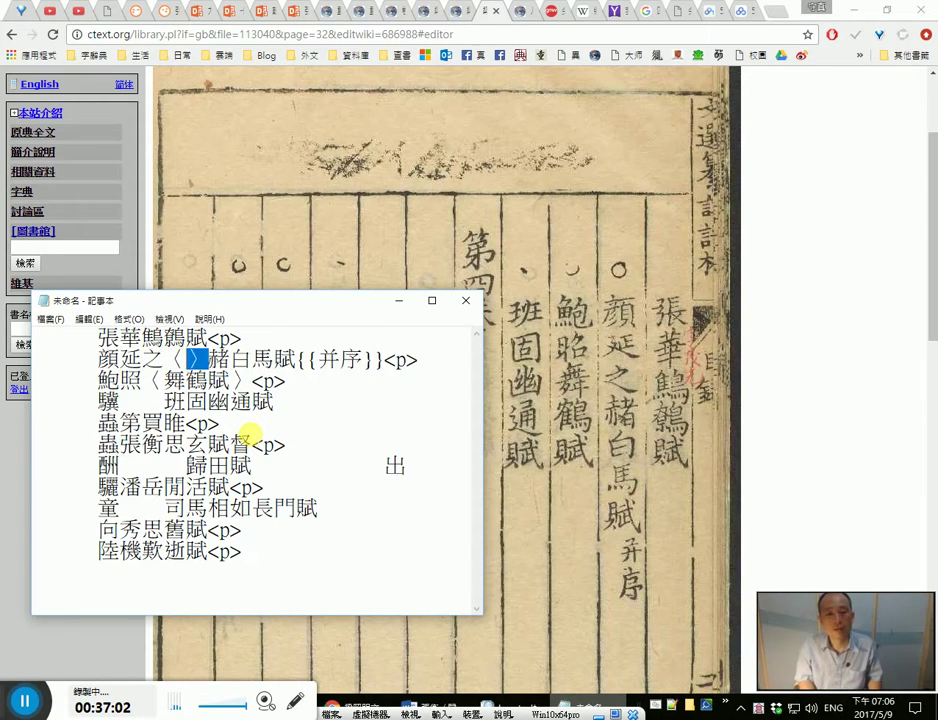
key(BackSpace)
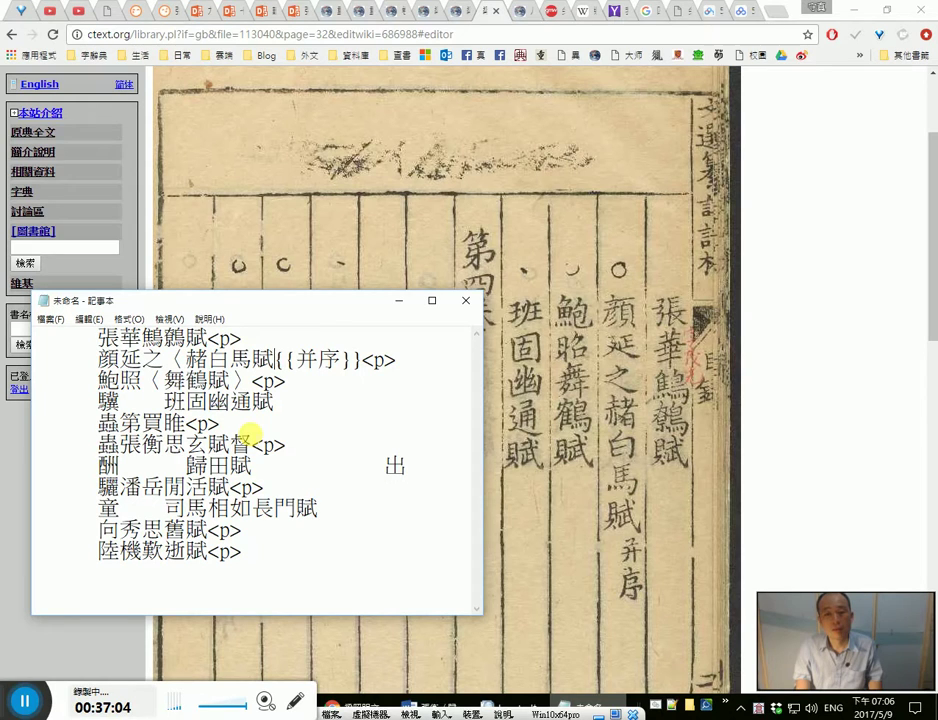
key(Right)
key(Right)
key(Right)
key(Right)
key(Right)
key(Right)
text(>)
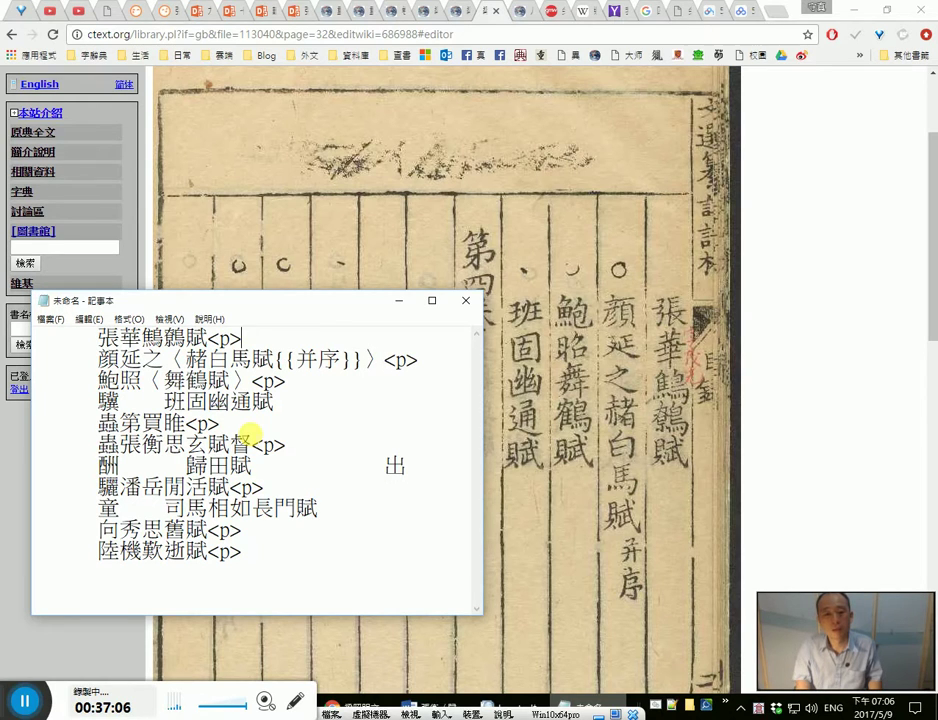
text(<)
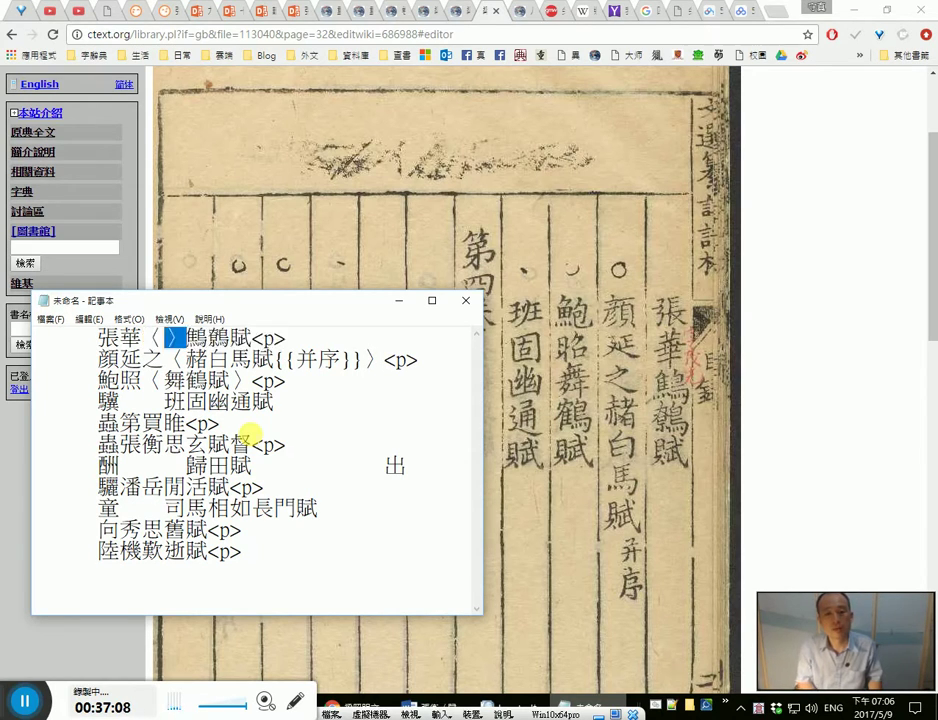
Step: Enclose 鷦鷯賦 in the first line in the title brackets 〈〉
key(Right)
key(Right)
key(Right)
text(>)
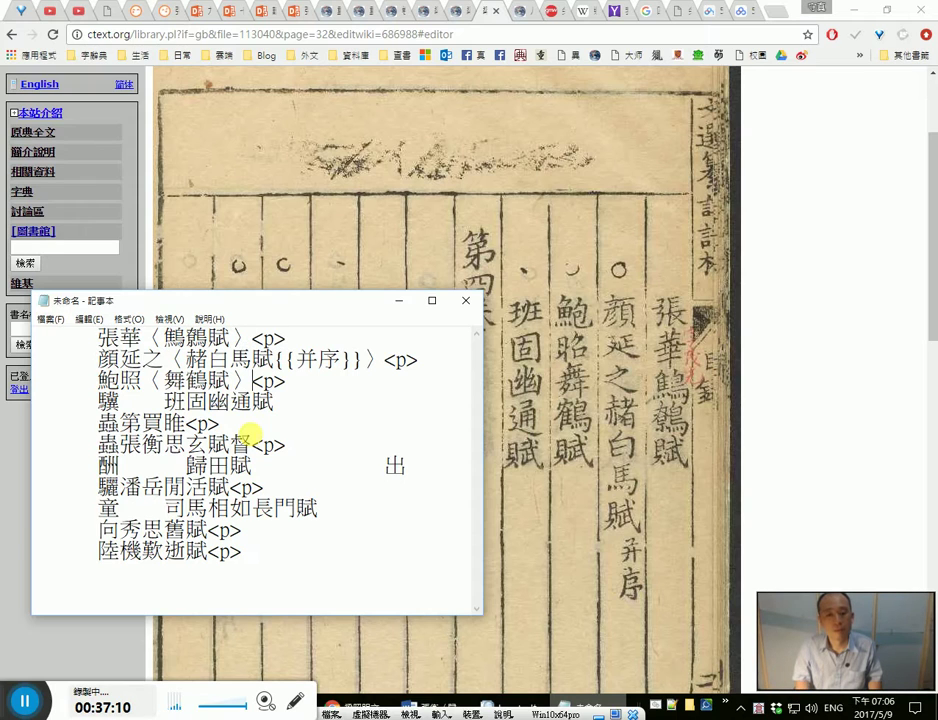
Step: Delete the stray 驥 and spaces before 班固 and enclose 幽通賦 in the title brackets 〈〉
key(shift+Home)
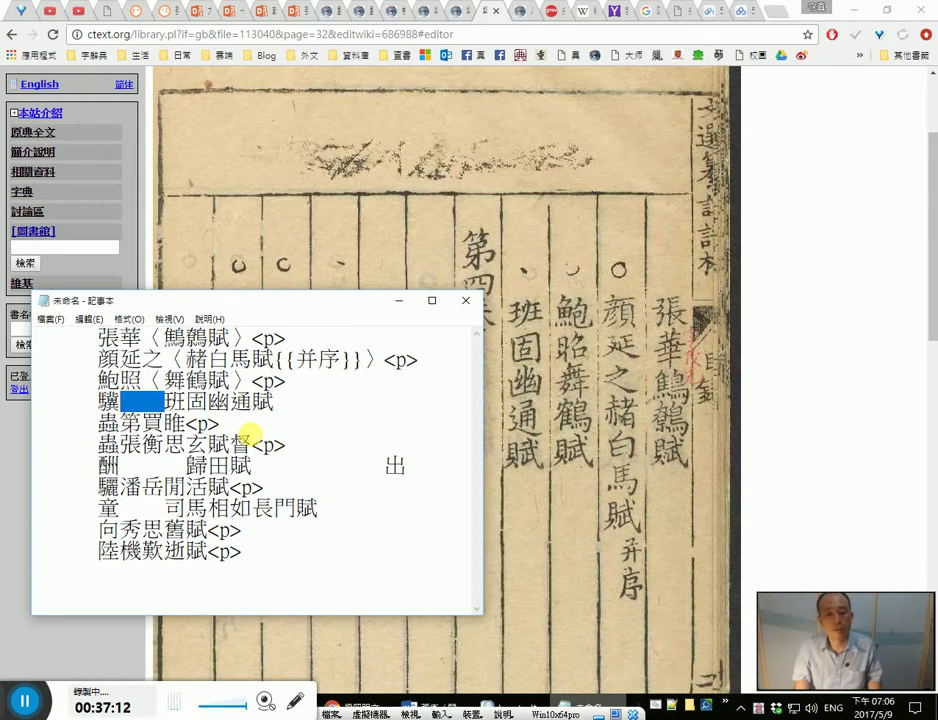
key(BackSpace)
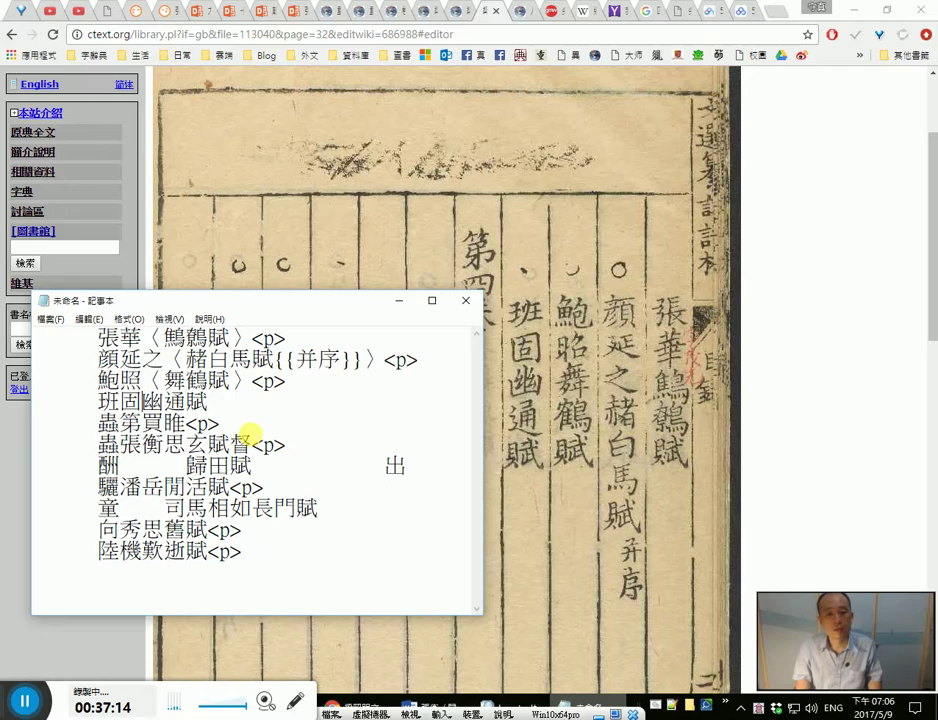
text(『』)
key(shift+Left)
key(shift+Left)
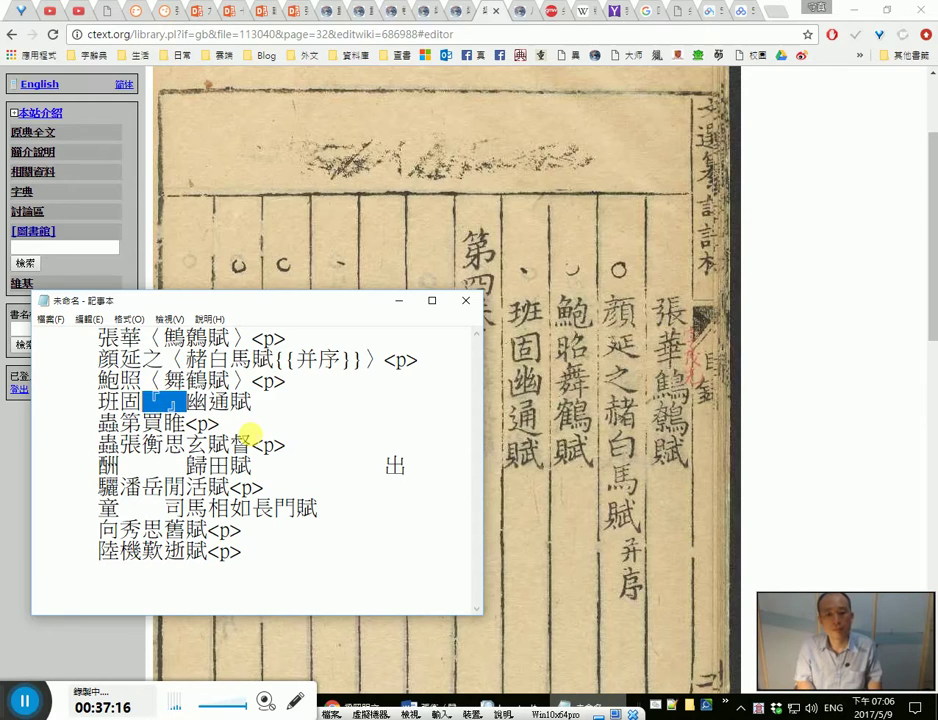
text(〈〉)
key(shift+Left)
key(ctrl+x)
key(Right)
key(Right)
key(Right)
text(〉)
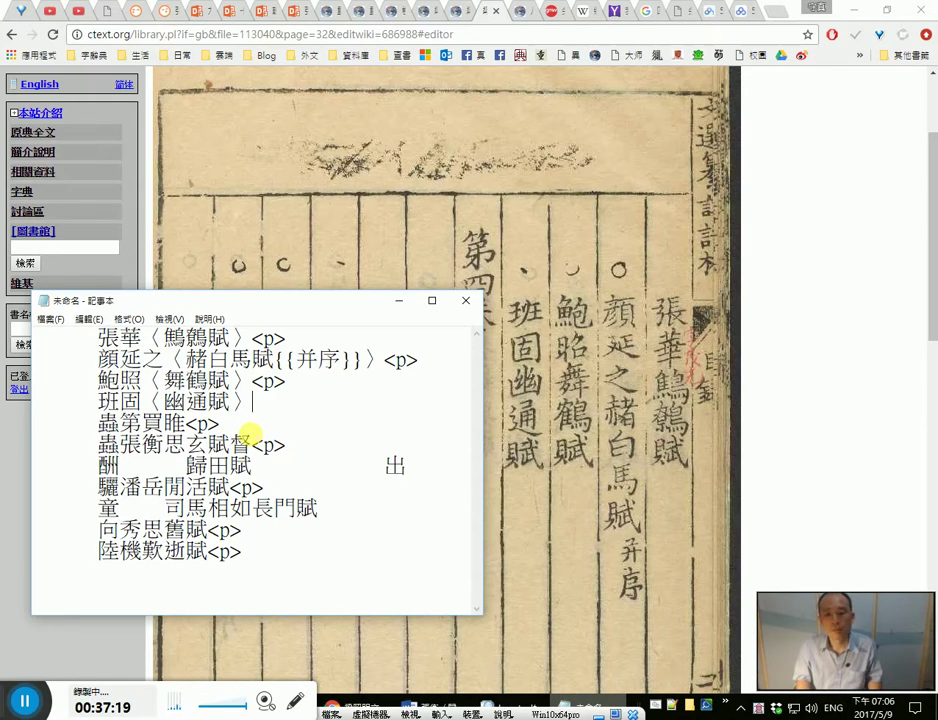
Step: Replace the garbled fifth line before its <p> mark with the unindented heading 第四卷
key(Down)
key(shift+Left)
key(shift+Left)
key(shift+Left)
key(shift+Left)
key(shift+Left)
key(shift+Left)
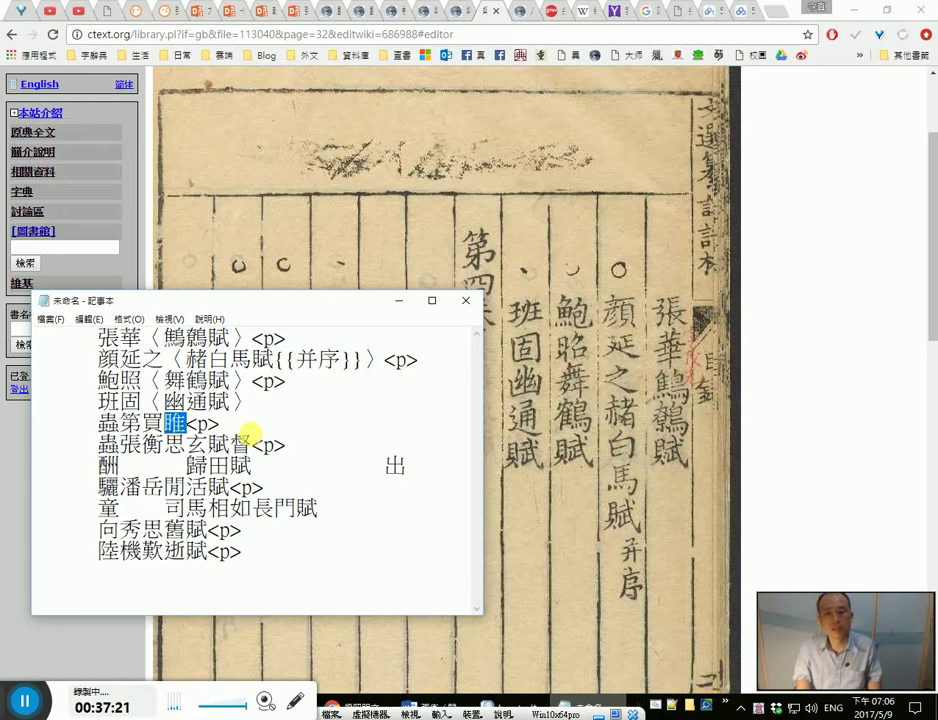
text(hnlh w)
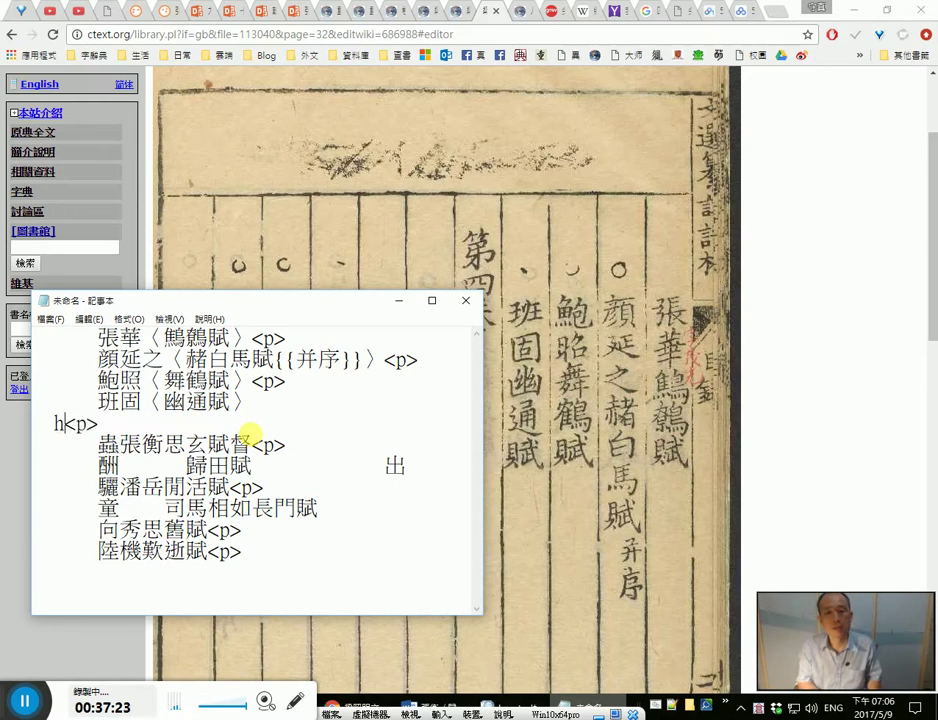
key(BackSpace)
key(BackSpace)
key(BackSpace)
key(BackSpace)
key(BackSpace)
text(第金卷)
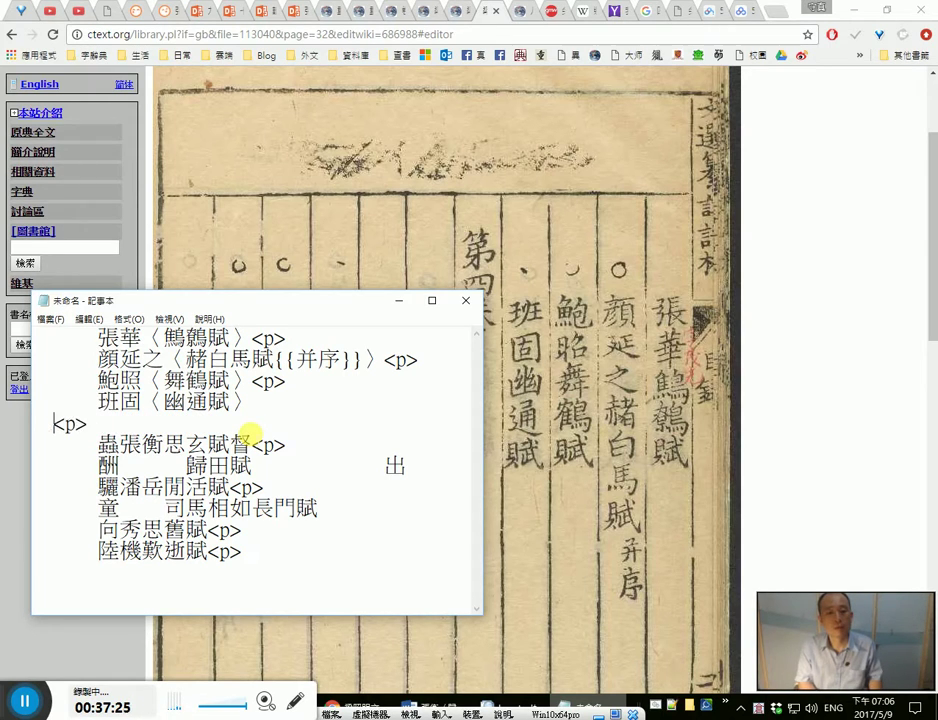
key(BackSpace)
key(BackSpace)
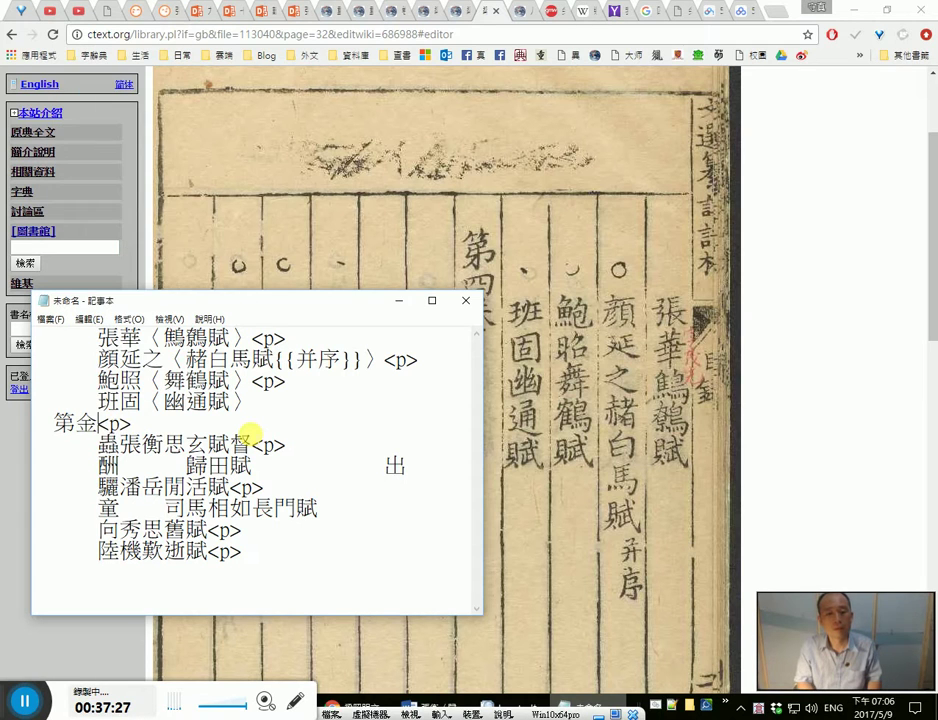
text(四卷)
Step: Copy the heading 第四卷, switch to Notepad++ and search all opened documents for it
key(shift+Home)
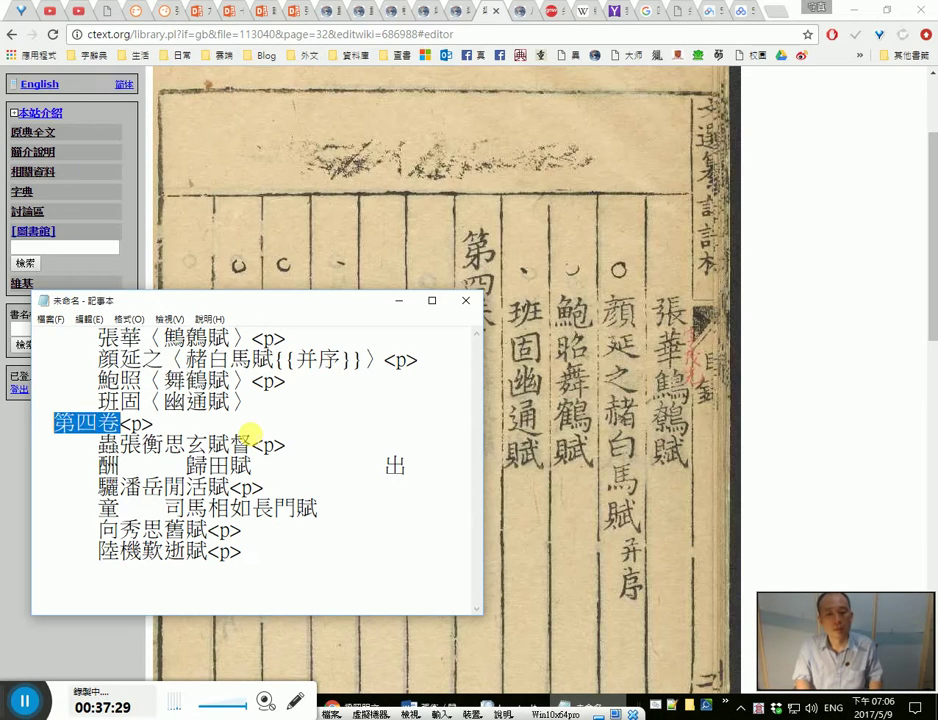
key(alt+Tab)
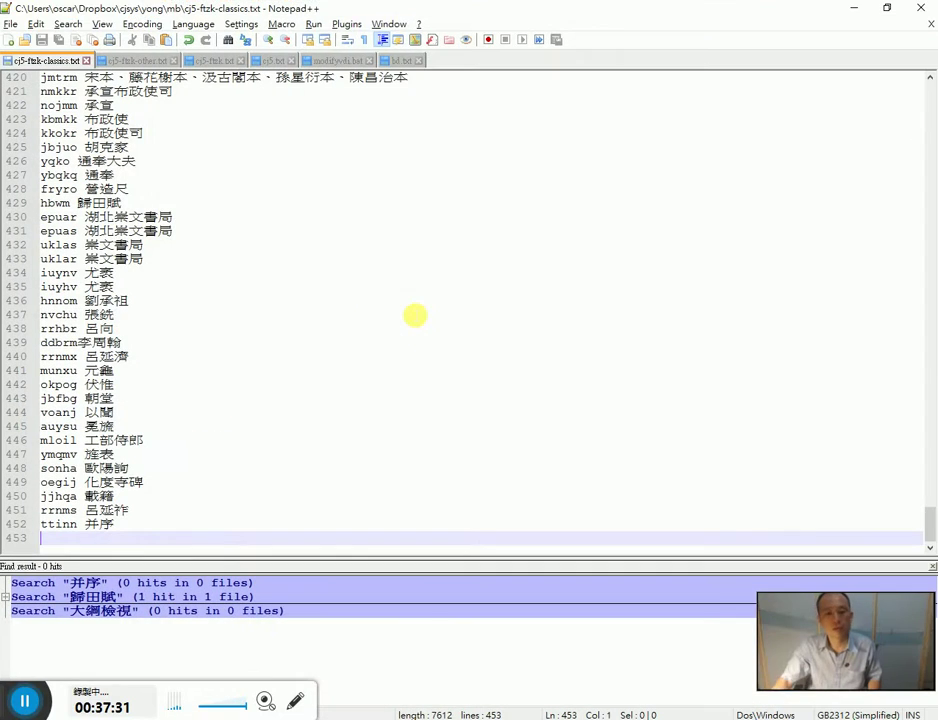
key(ctrl+f)
key(ctrl+v)
key(Return)
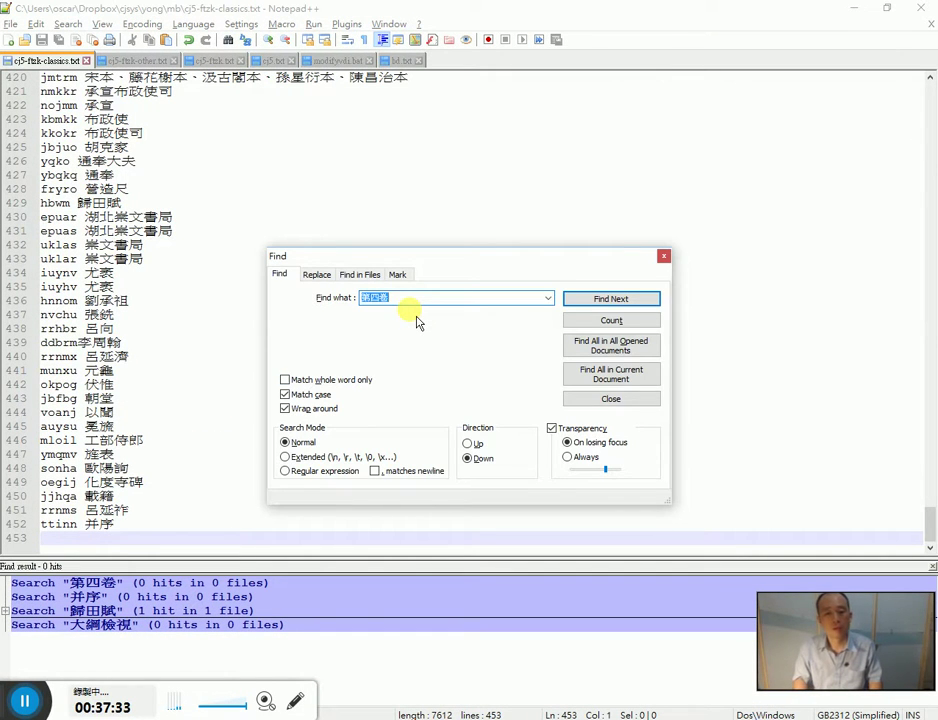
key(Escape)
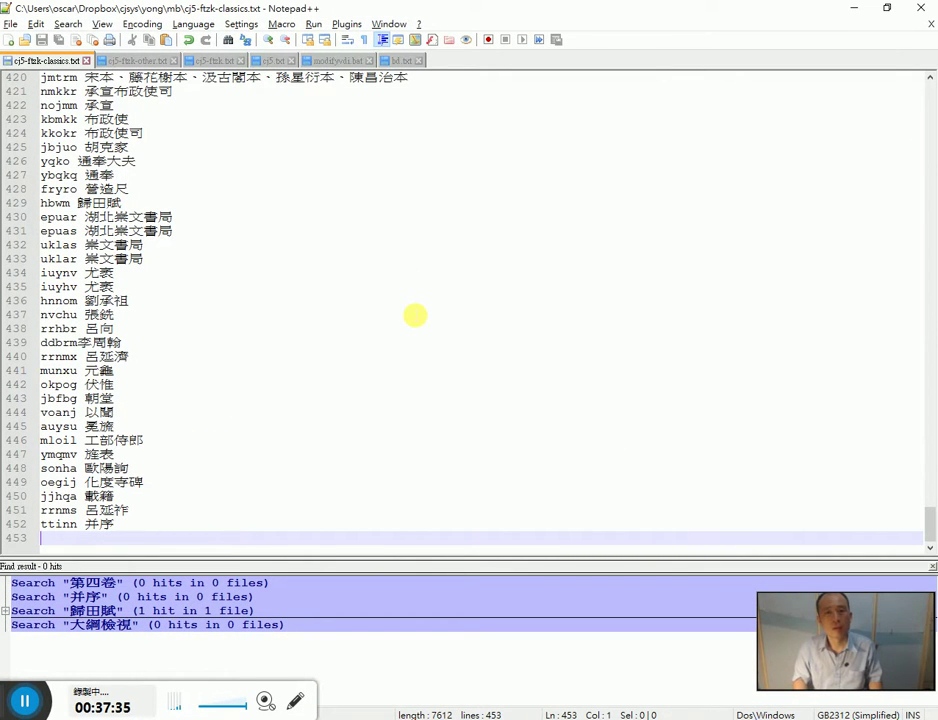
Step: Add the entry "hhwcu 第四卷" at the end of cj5-ftzk-classics.txt
key(ctrl+v)
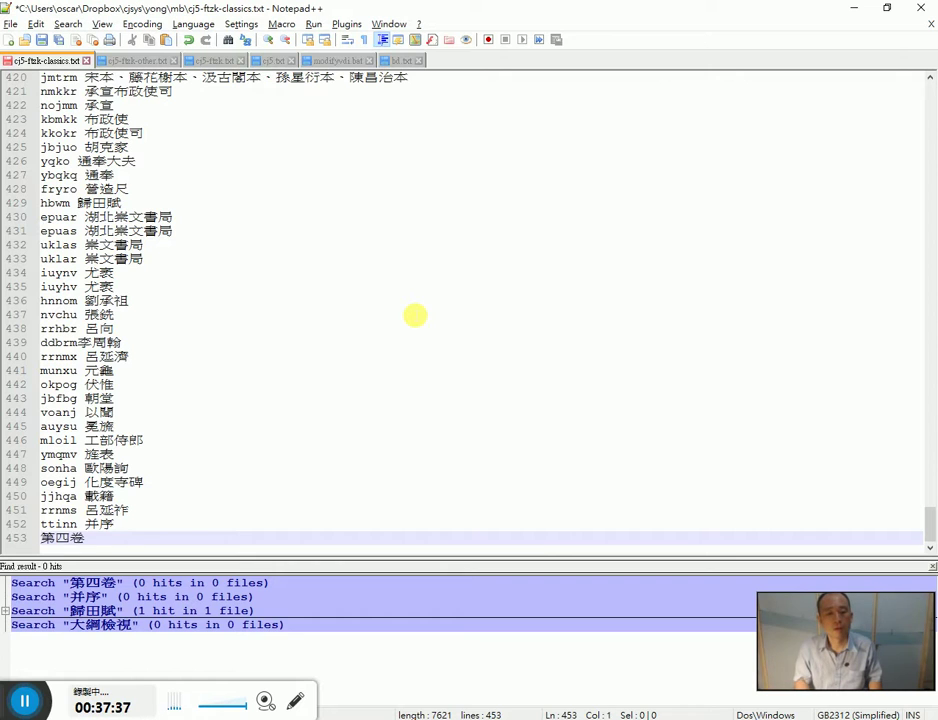
key(Home)
text(h)
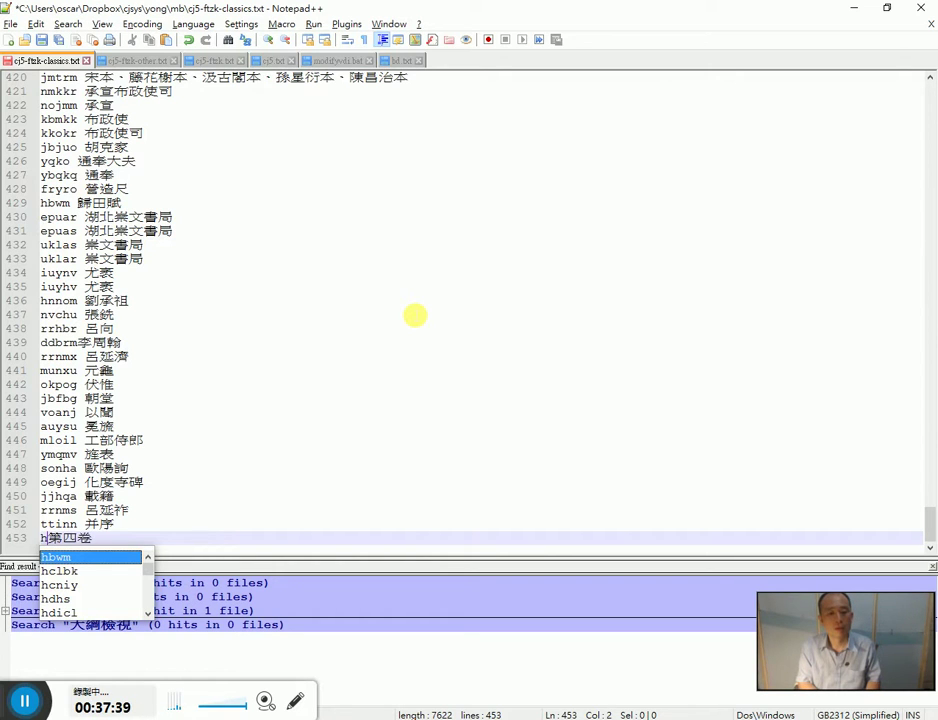
text(hwcu)
key(End)
key(Return)
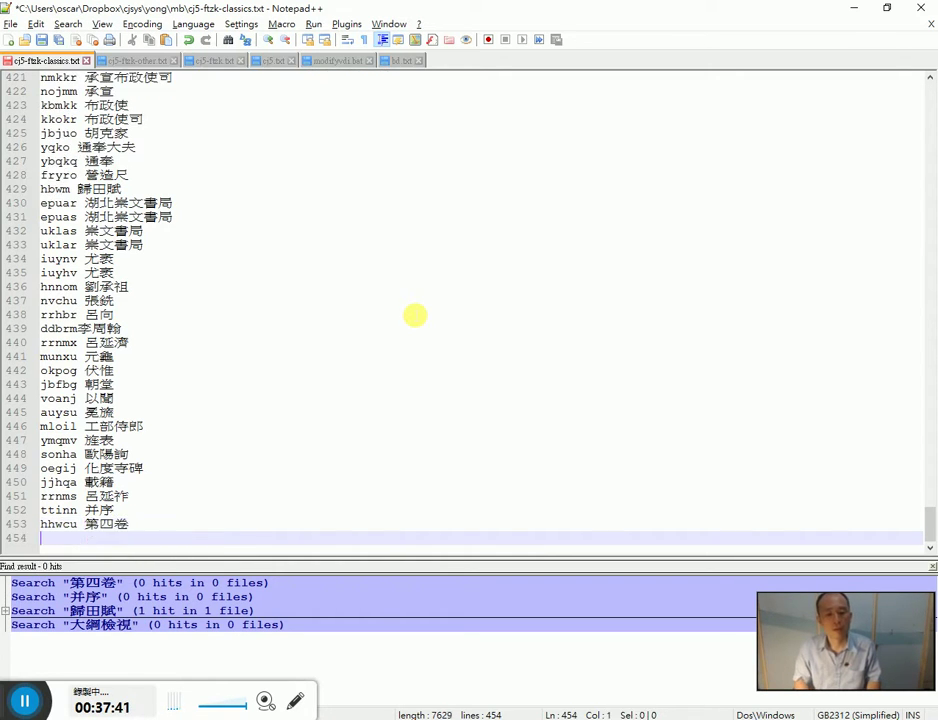
Step: Return to Notepad, shift its window to uncover the 第四卷 columns of the scan and delete the stray 蟲 before 張衡
key(alt+Tab)
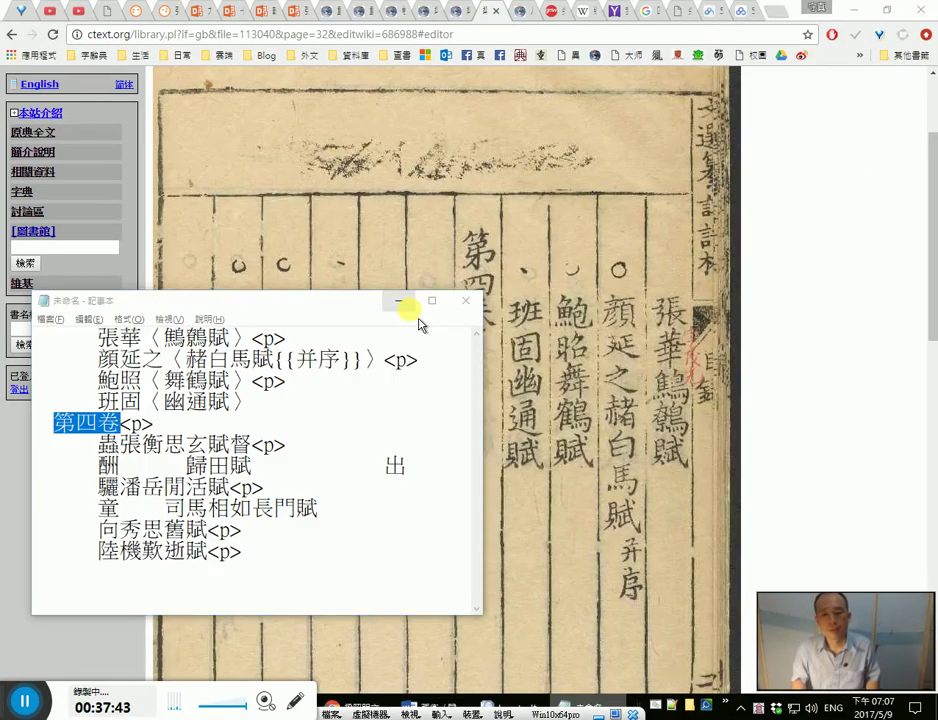
click(406, 306)
key(alt+Tab)
drag(335, 328, 780, 250)
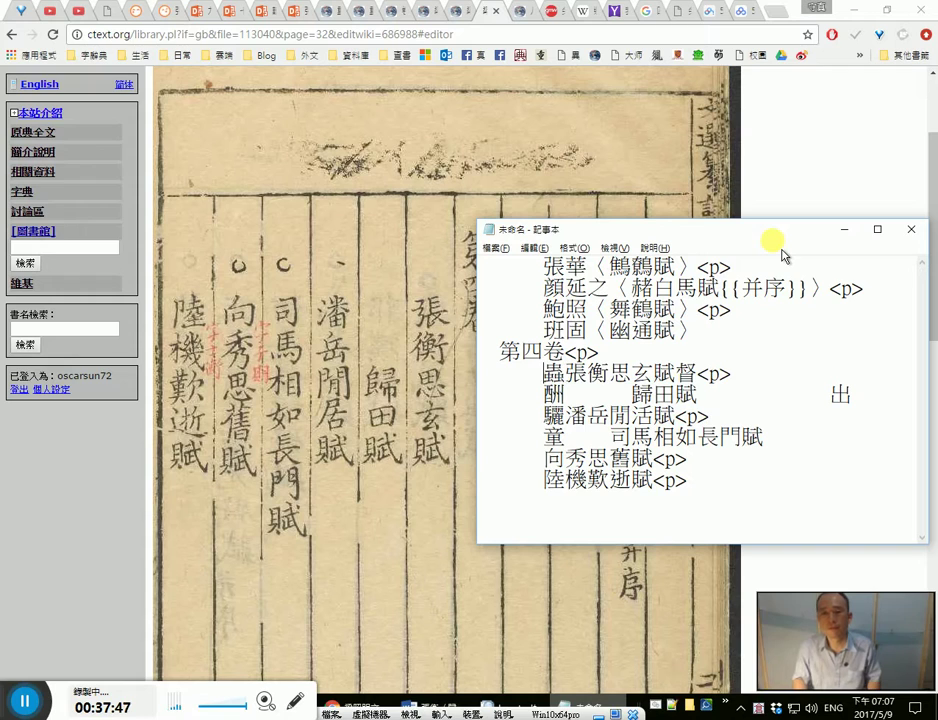
key(Delete)
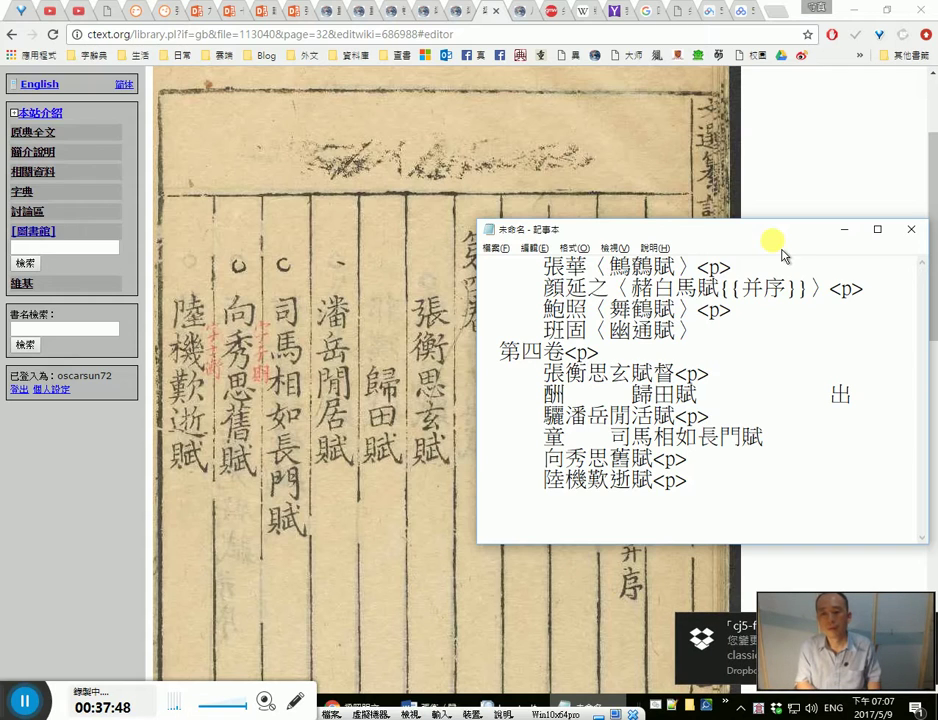
Step: Enclose 思玄賦 in the title brackets 〈〉 and delete the stray 督 after it
key(Right)
key(Right)
text(〈〉)
key(BackSpace)
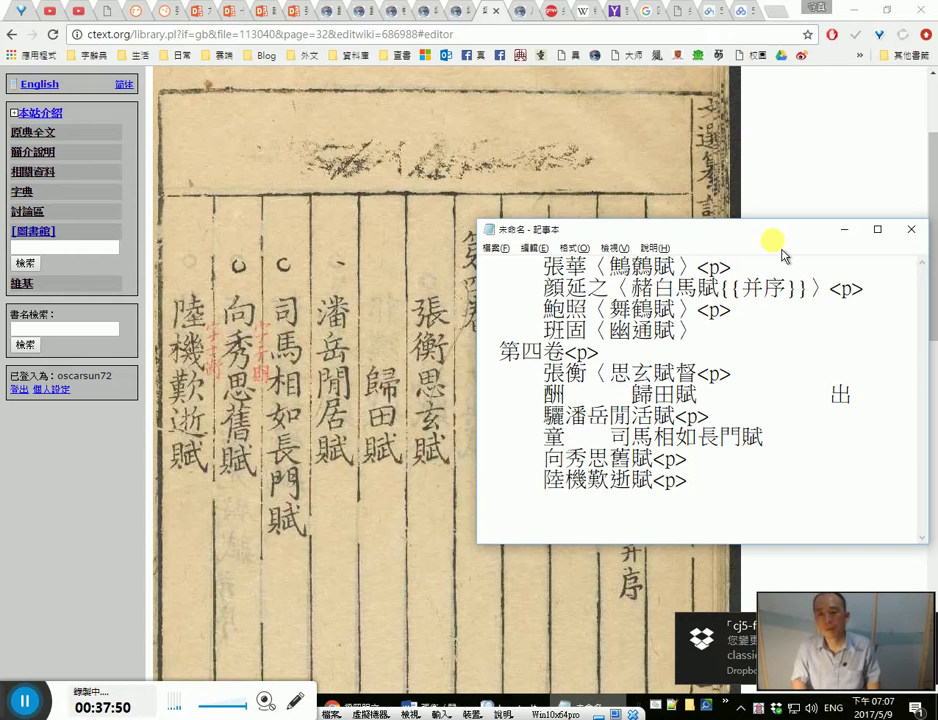
text(〉)
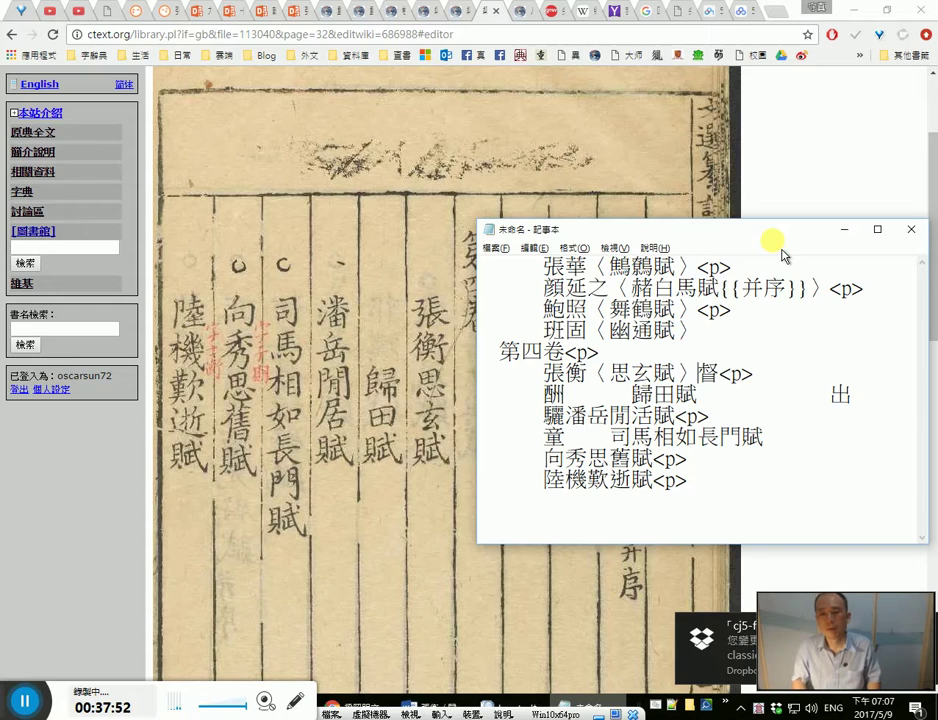
key(Delete)
Step: Remove the stray 酬, the trailing 出 and the surplus spaces from the 歸田賦 line, keeping it indented below 張衡
key(shift+End)
key(Delete)
key(Left)
key(Left)
key(Left)
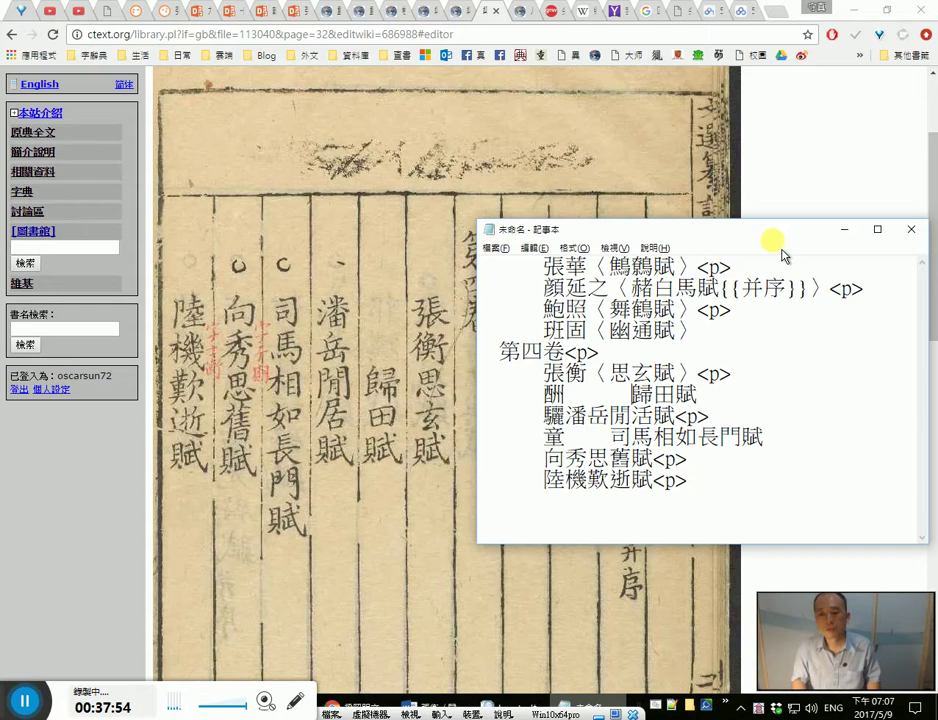
key(shift+Left)
key(shift+Left)
key(shift+Left)
key(shift+Left)
key(Left)
key(Right)
key(Delete)
key(Delete)
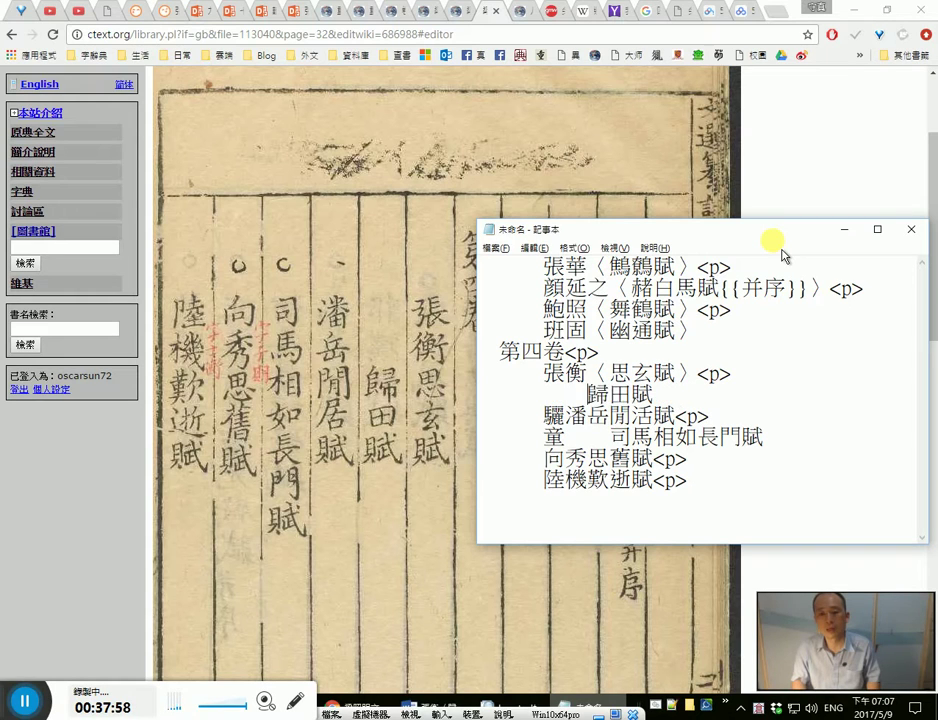
Step: Enclose 歸田賦 in the title brackets 〈〉
text(『』)
key(shift+Left)
key(shift+Left)
text(〈〉)
key(shift+Left)
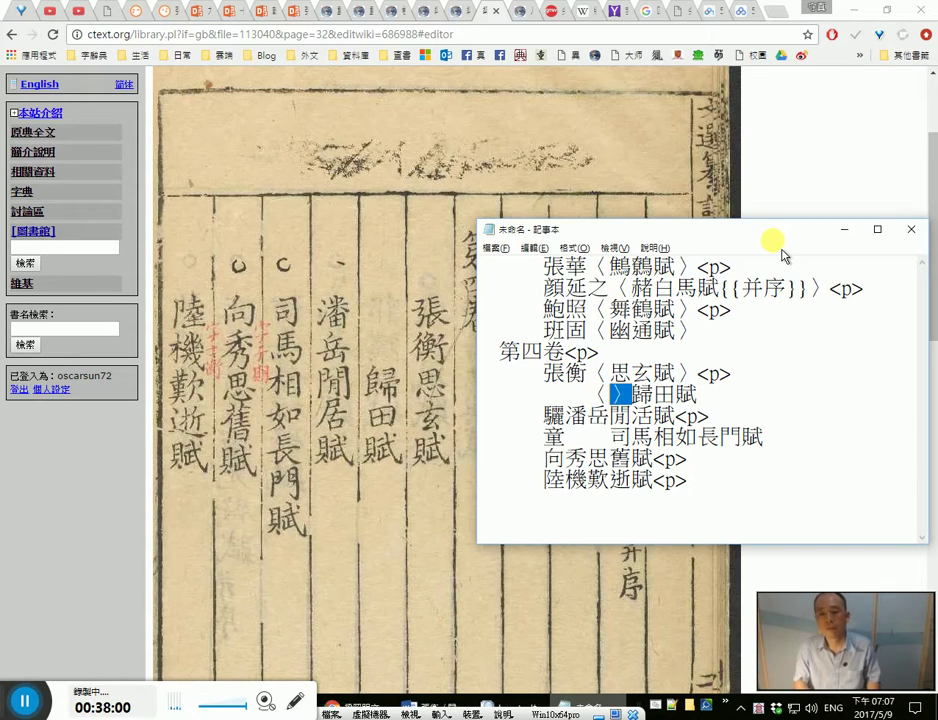
key(ctrl+x)
key(End)
text(〉)
key(Down)
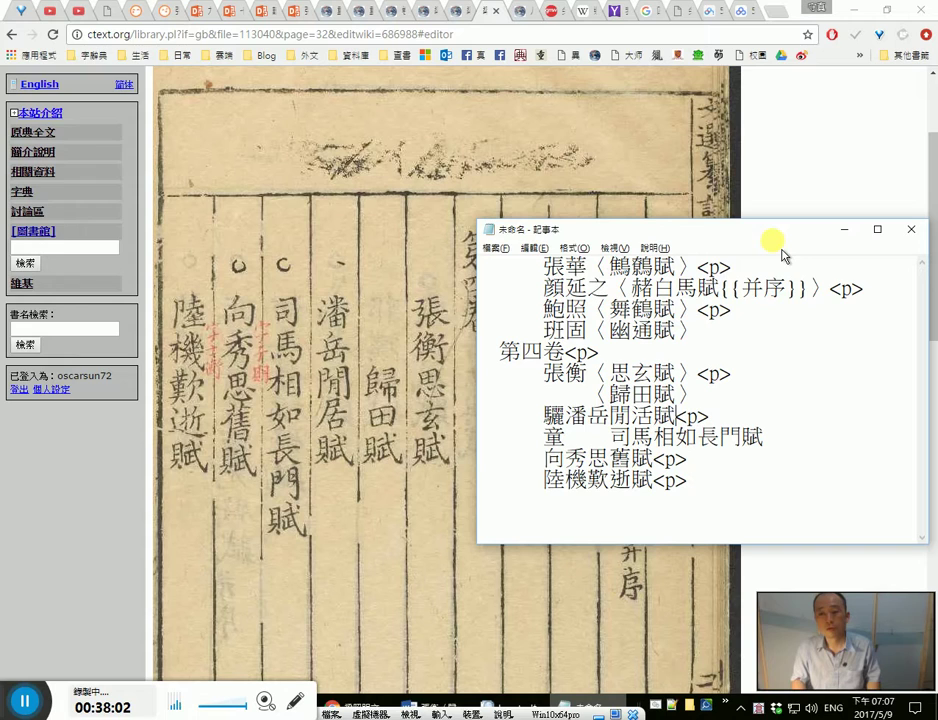
Step: Append the paragraph mark <p> to the 幽通賦, 歸田賦 and 長門賦 lines
key(Up)
key(shift+End)
key(Up)
key(Up)
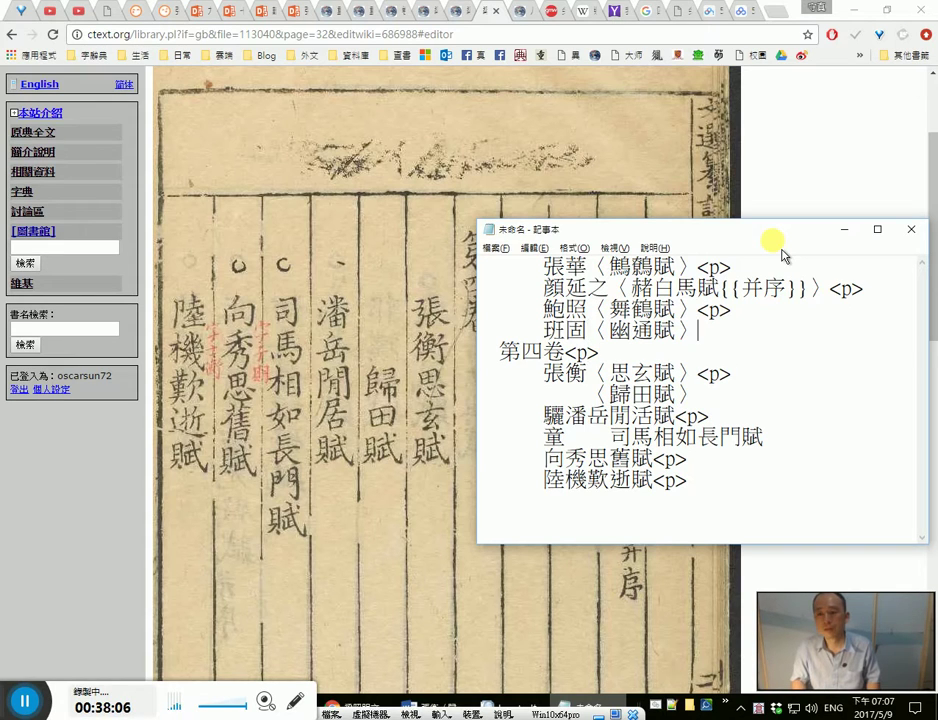
key(ctrl+v)
key(Down)
key(Down)
key(Down)
key(ctrl+v)
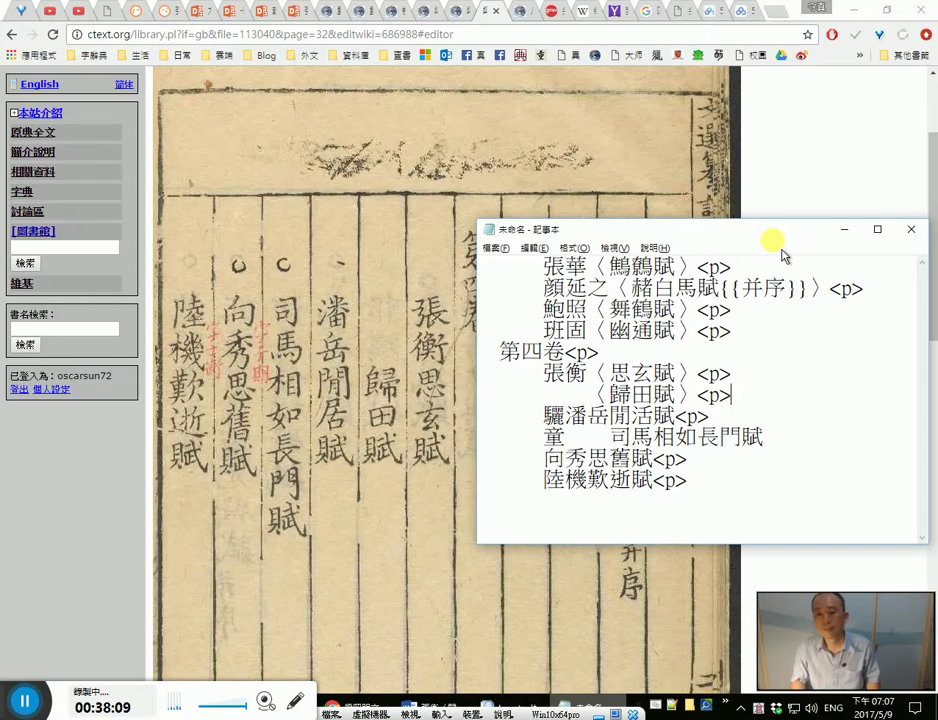
key(Down)
key(Down)
key(End)
key(ctrl+v)
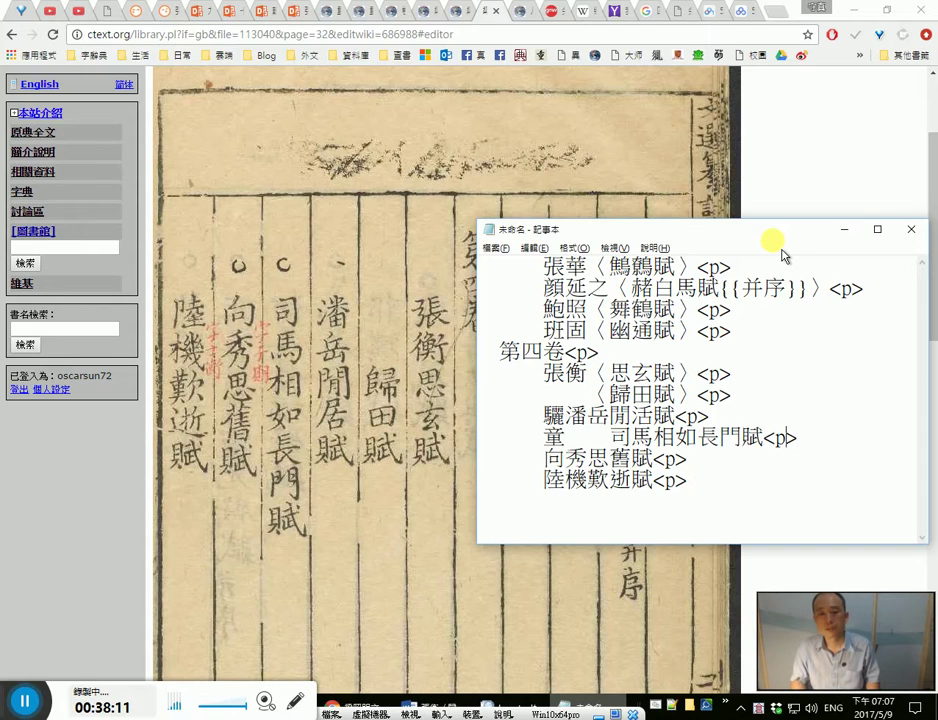
Step: Delete the stray 童 and spaces before 司馬相如 and the stray 驪 before 潘岳
key(Left)
key(Left)
key(Left)
key(Left)
key(Left)
key(Left)
key(Left)
key(Left)
key(Left)
key(Left)
key(shift+Left)
key(shift+Left)
key(shift+Left)
key(Delete)
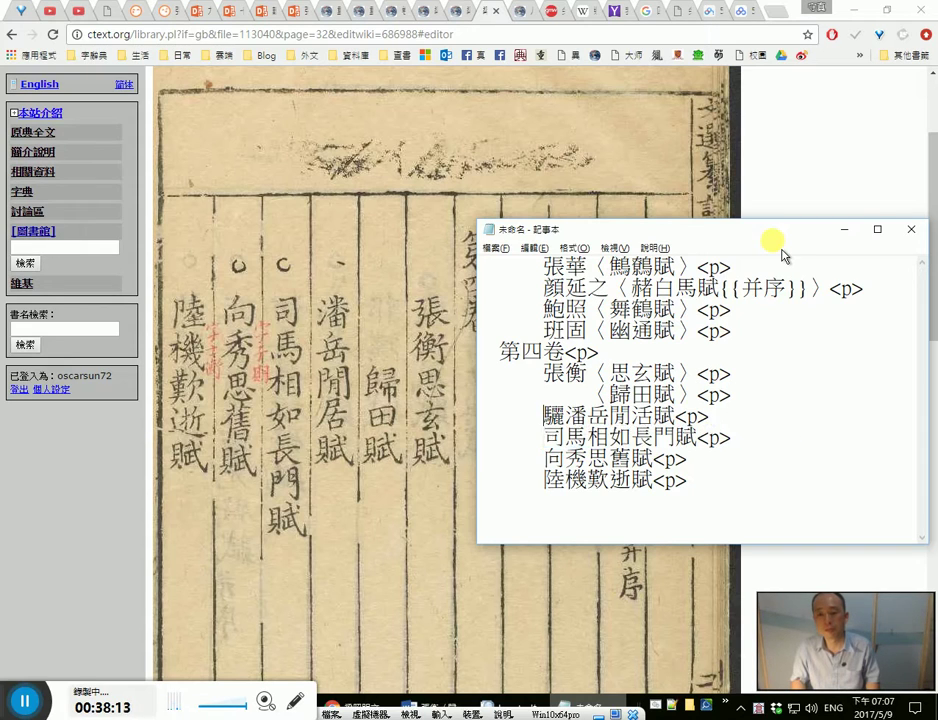
key(Up)
key(Delete)
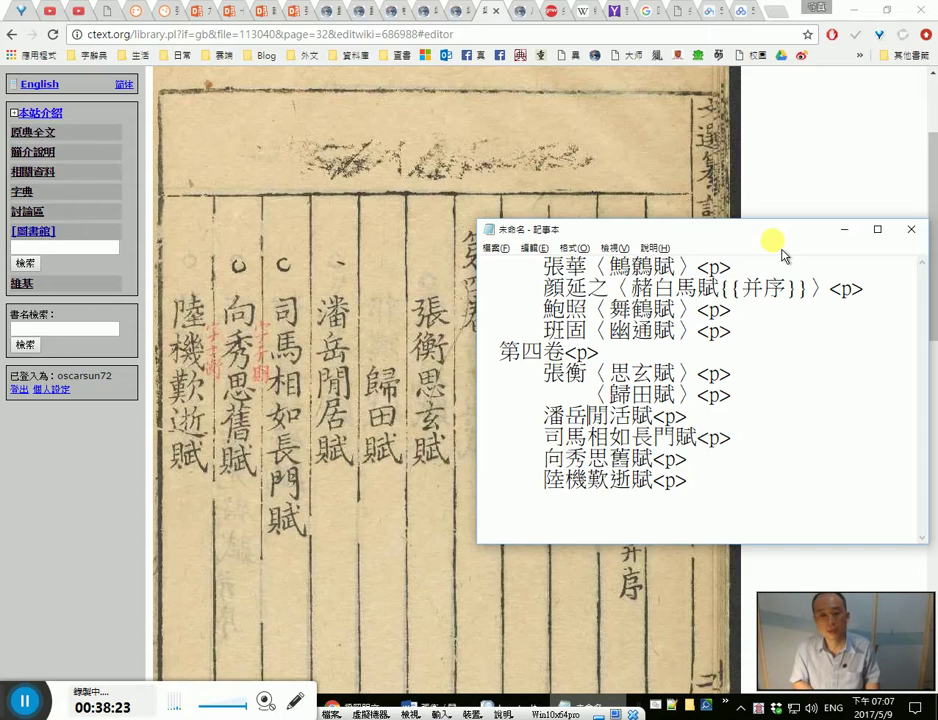
Step: Enclose the title on the 潘岳 line in the brackets 〈〉 and correct 活 to 居, giving 〈閒居賦〉
text(〈〉)
key(BackSpace)
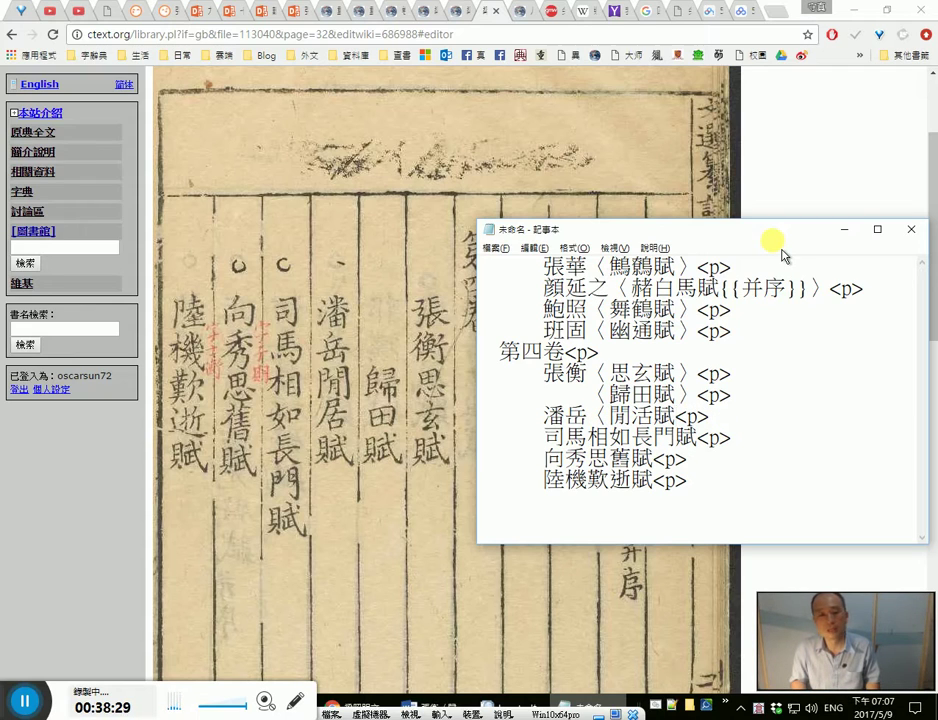
text(〉)
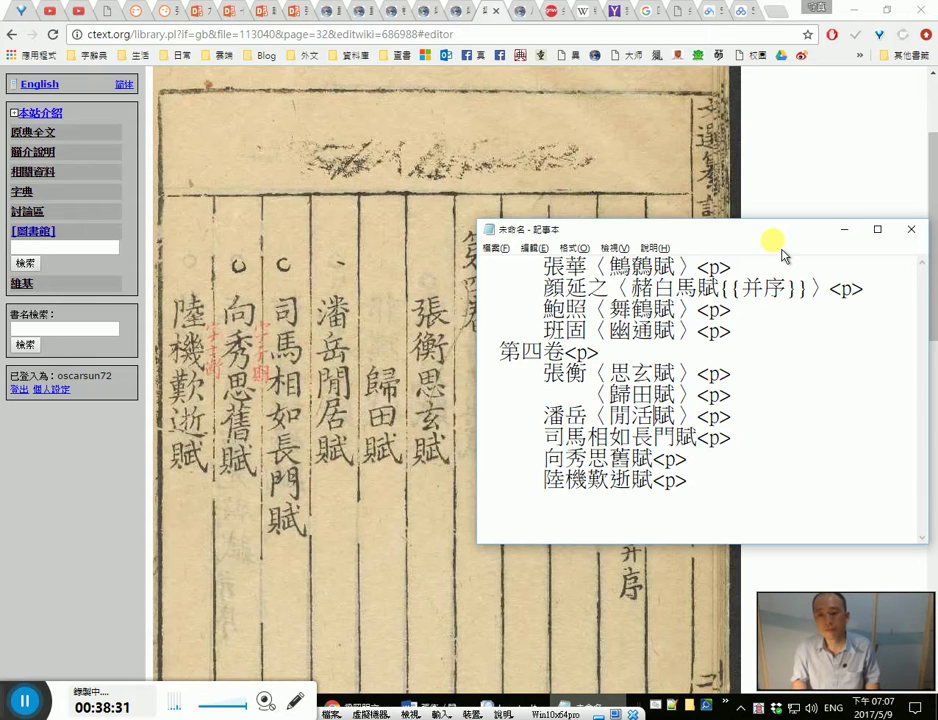
text(居)
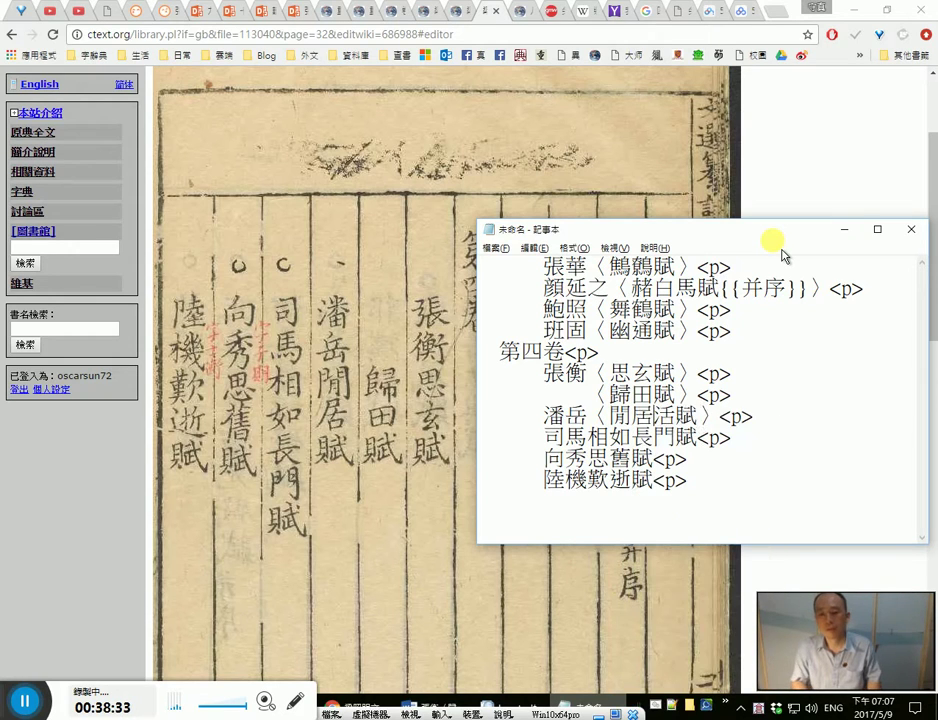
key(Delete)
Step: Enclose 長門賦 on the 司馬相如 line in the title brackets 〈〉
key(Down)
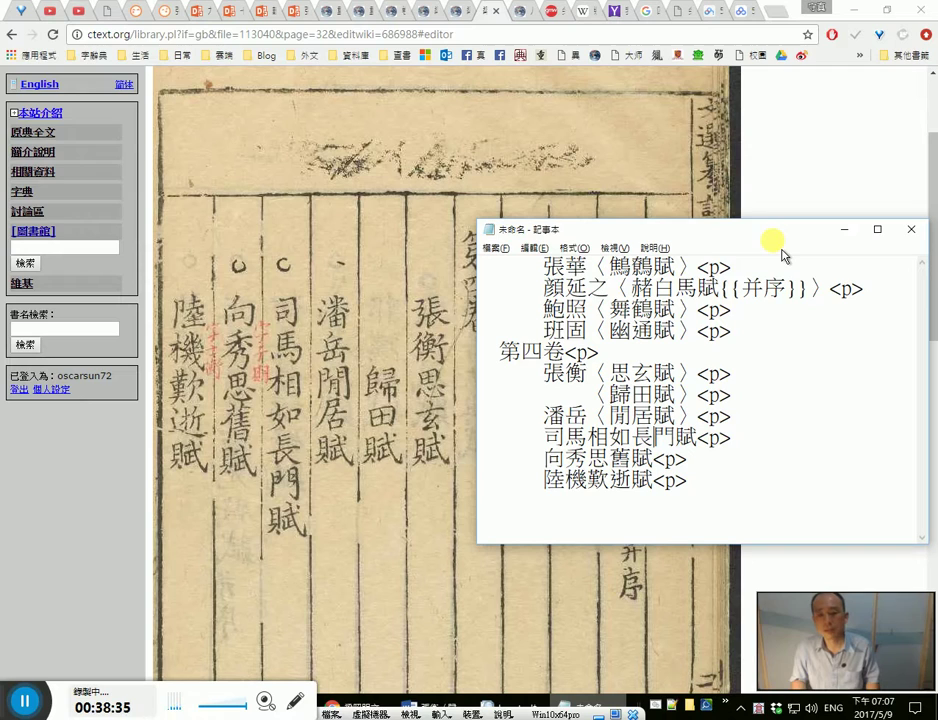
key(Left)
text(『』)
key(shift+Left)
key(shift+Left)
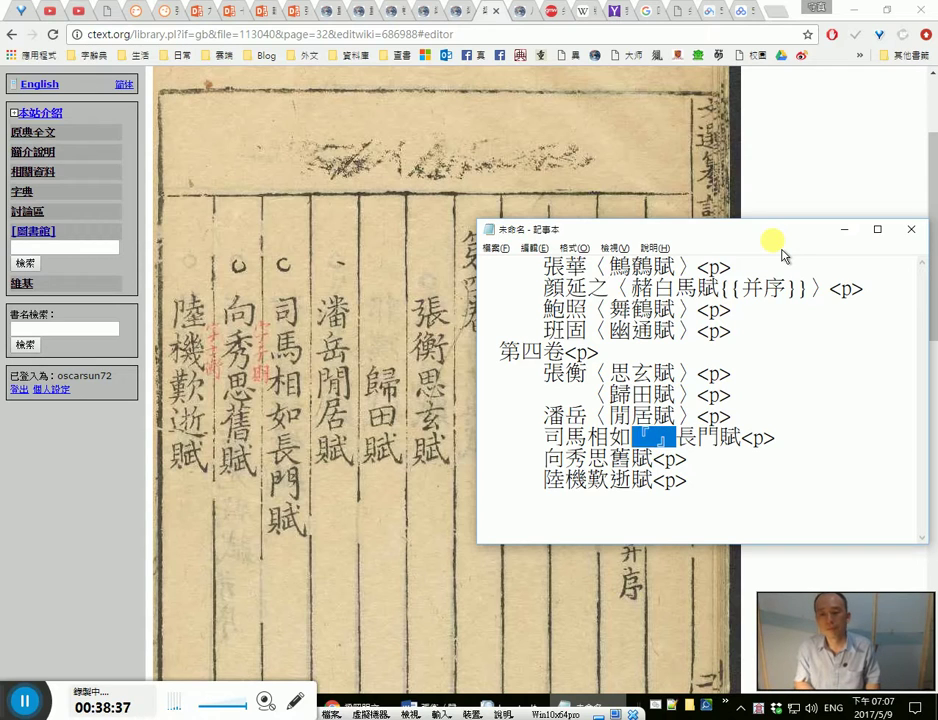
text(〈)
key(Right)
key(Right)
key(Right)
text(〉)
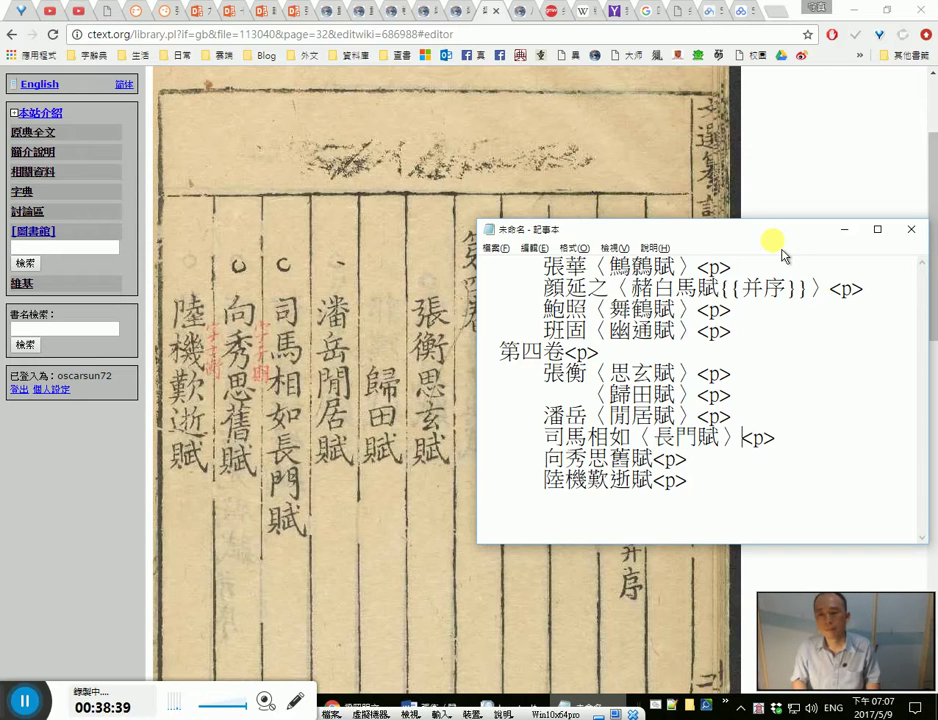
text(〈〉)
Step: Enclose 思舊賦 on the 向秀 line in the title brackets 〈〉
key(shift+Left)
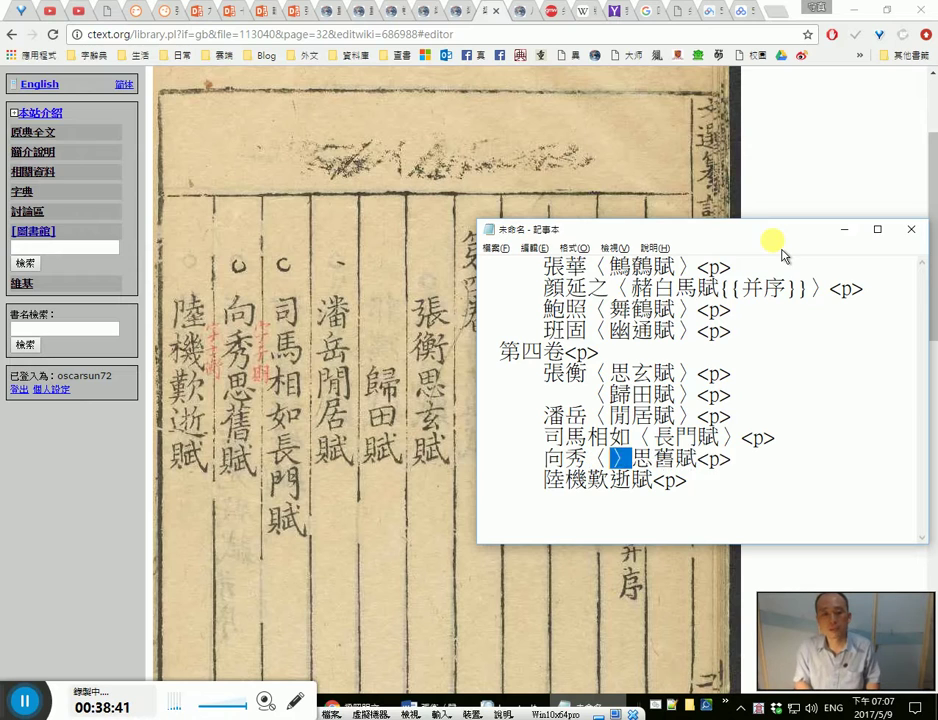
key(ctrl+x)
key(Right)
key(Right)
key(Right)
key(ctrl+v)
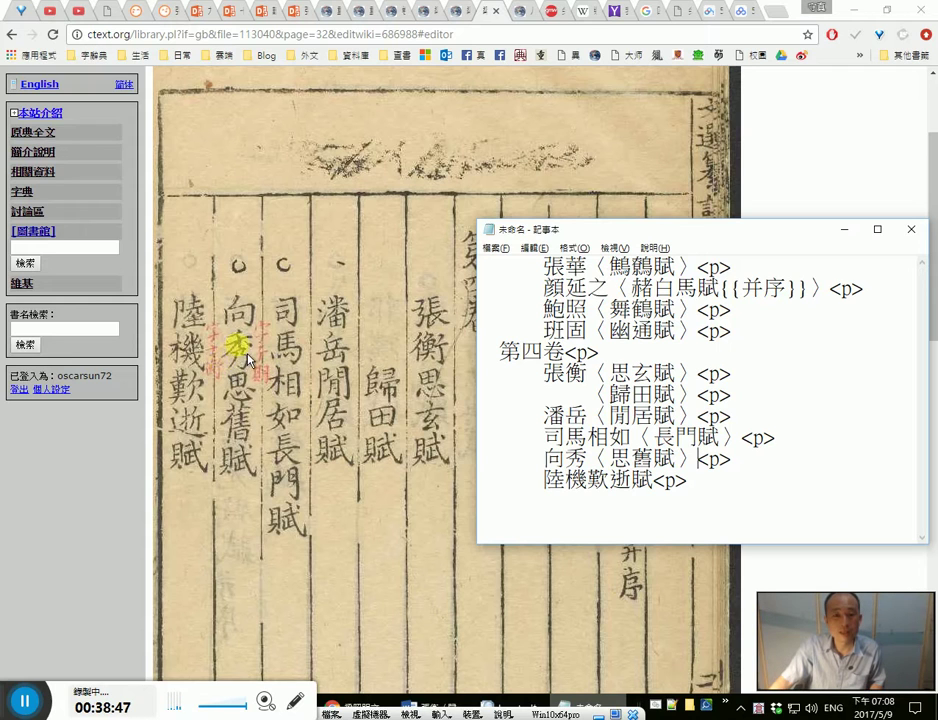
Step: Check the Notepad lines against the page scan and enclose 歎逝賦 on the 陸機 line in the title brackets 〈〉
key(alt+Tab)
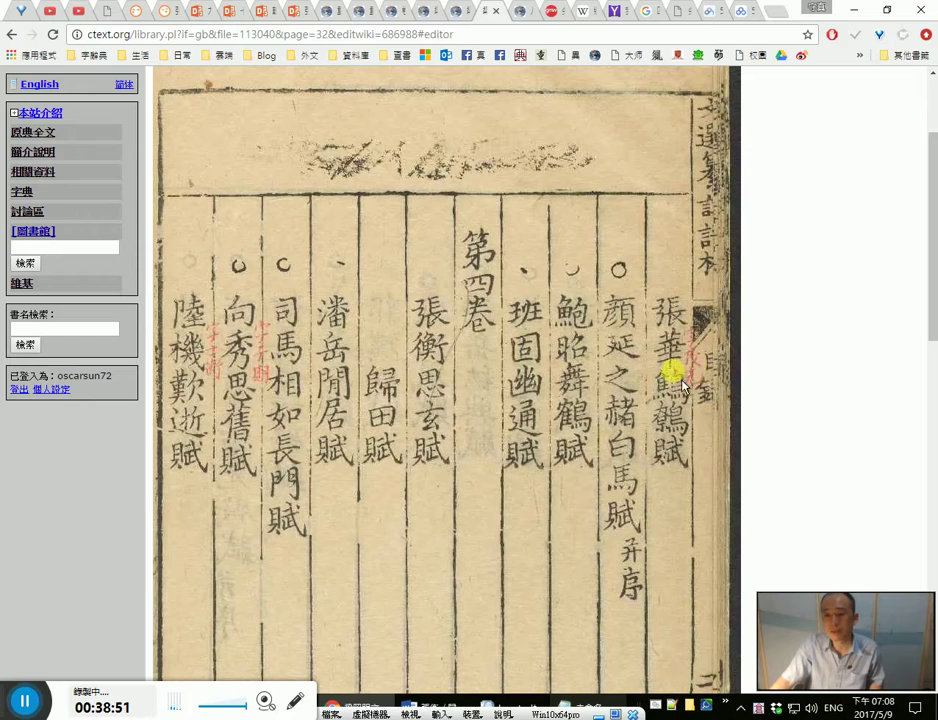
key(alt+Tab)
key(alt+Tab)
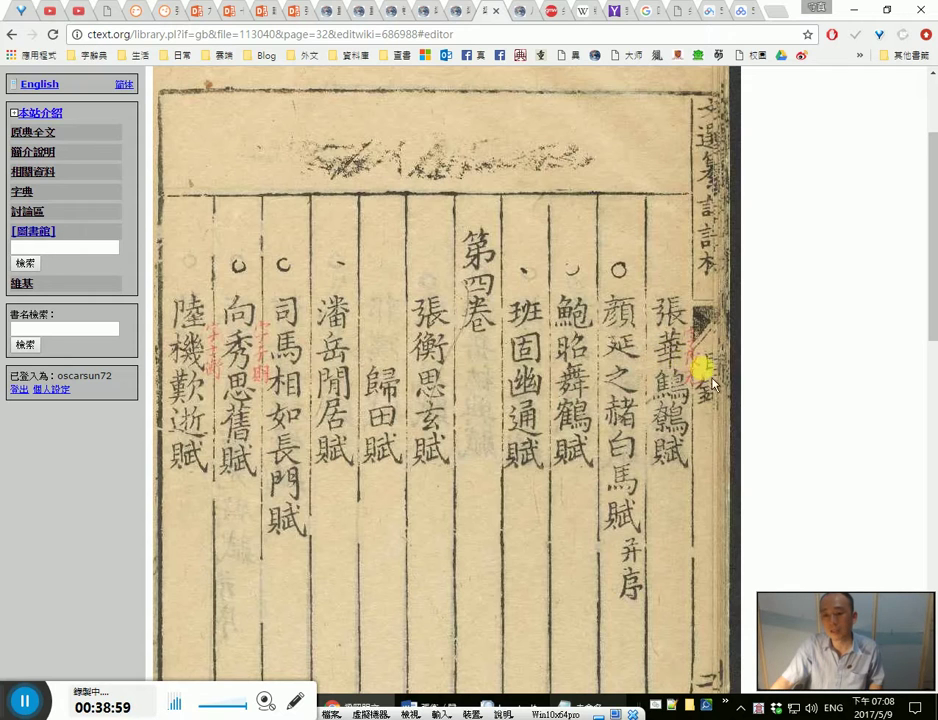
key(alt+Tab)
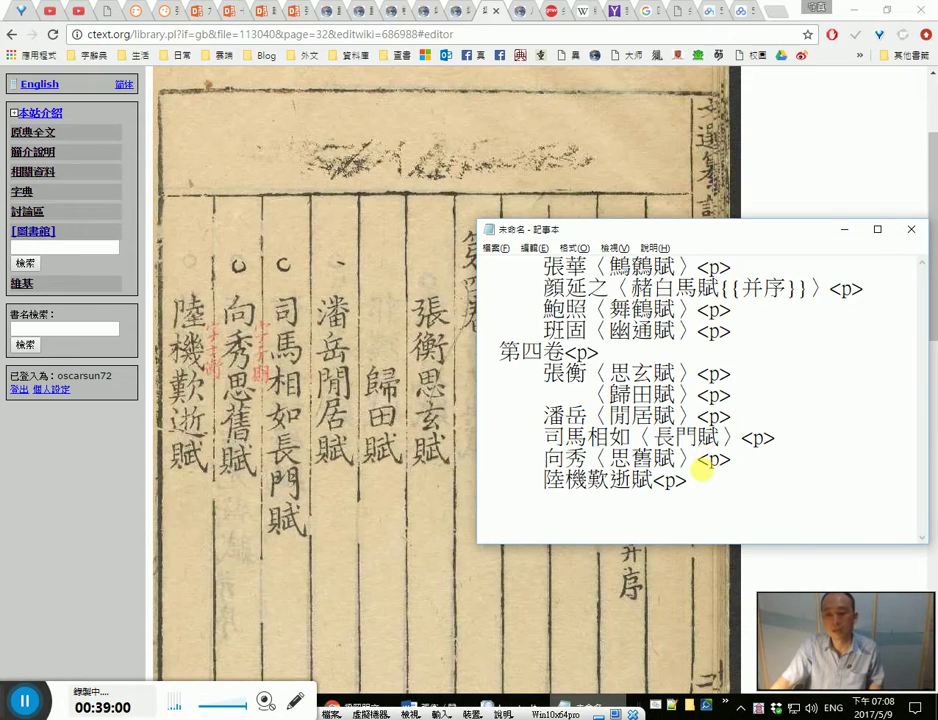
click(713, 481)
key(Left)
key(Left)
key(Left)
key(Left)
key(Left)
key(Left)
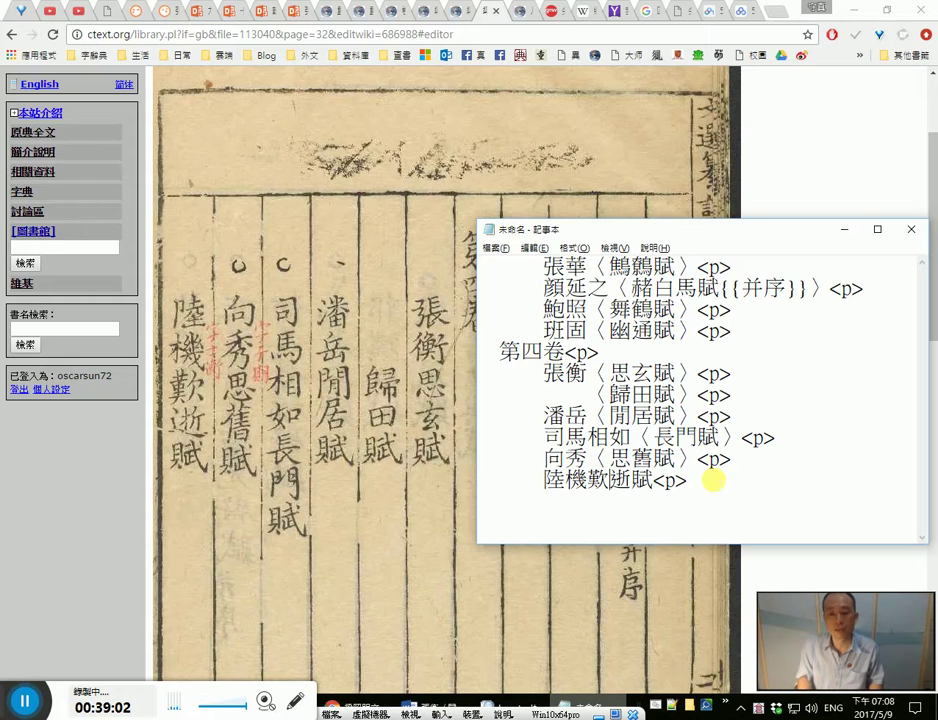
text(〈〉)
key(Delete)
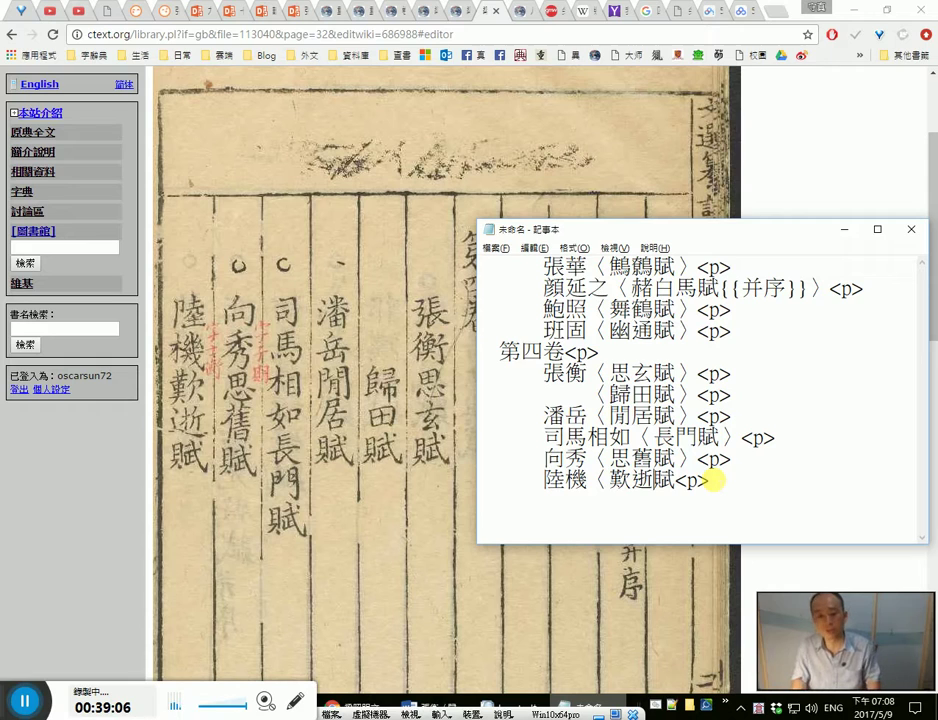
text(〉)
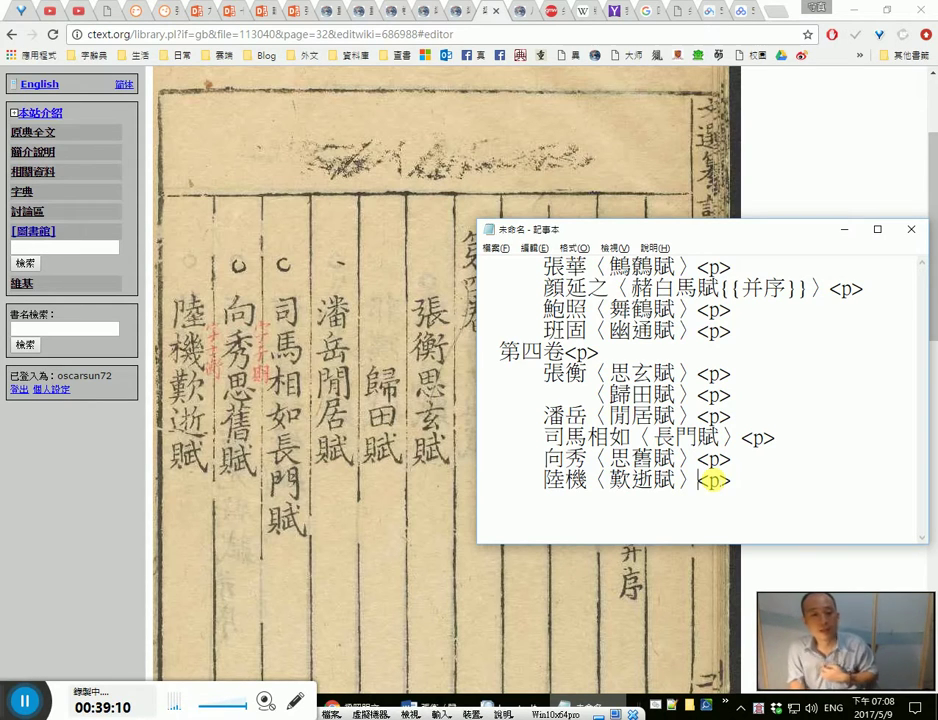
Step: Move the entire corrected transcription from Notepad into the edit box of page 32 in the browser and save the edit
key(ctrl+a)
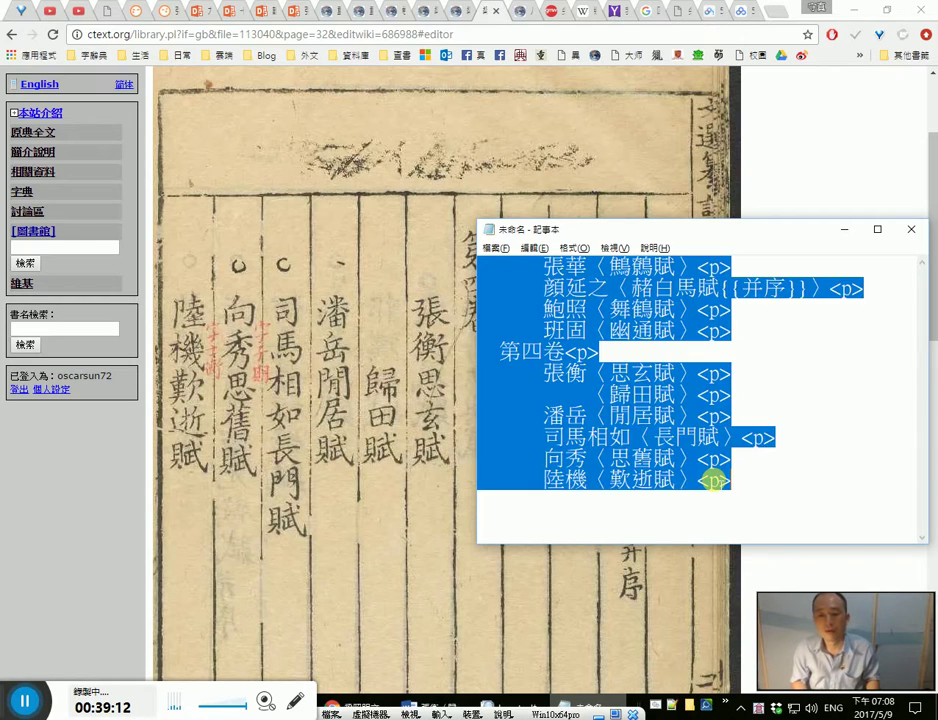
key(ctrl+x)
click(432, 340)
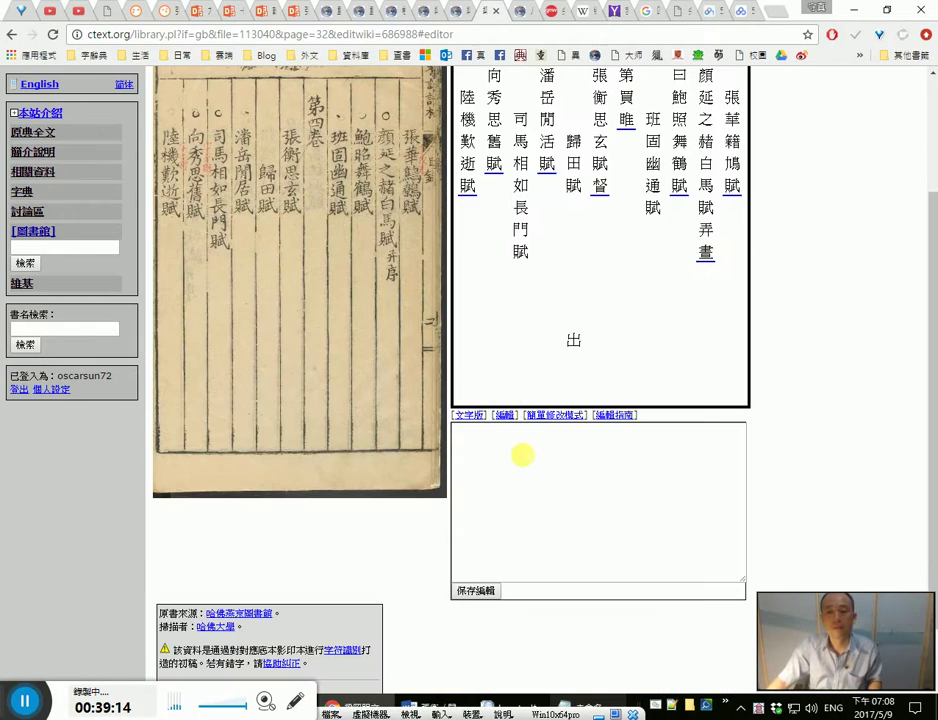
click(527, 461)
key(ctrl+v)
key(Tab)
key(Return)
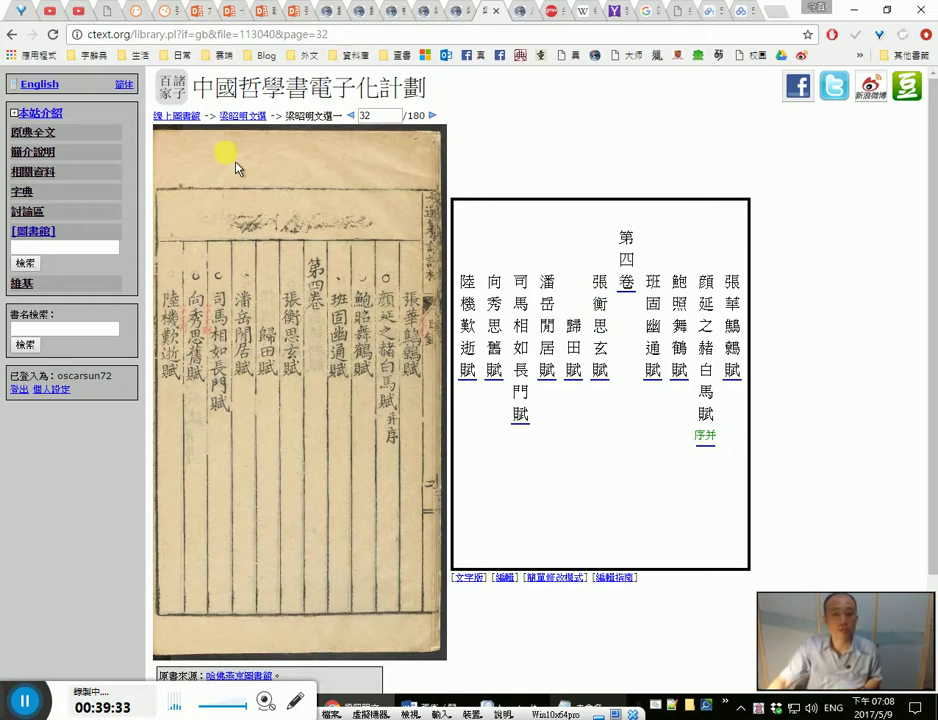
Step: Look over the 梁昭明文選 volume list and the text version of page 32, returning to the page scan
click(243, 116)
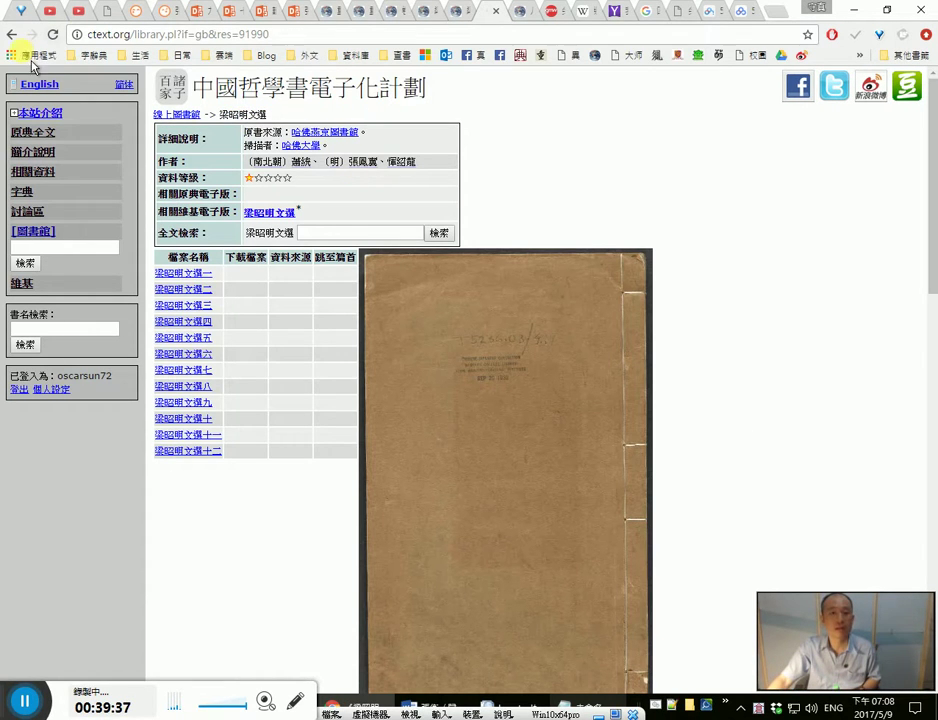
click(12, 34)
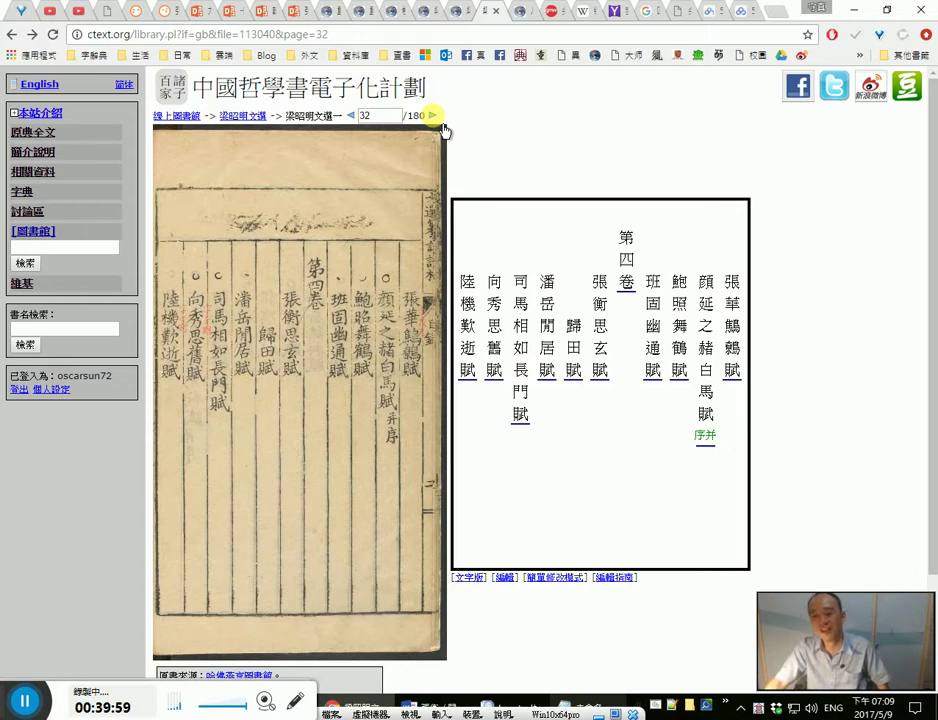
click(477, 588)
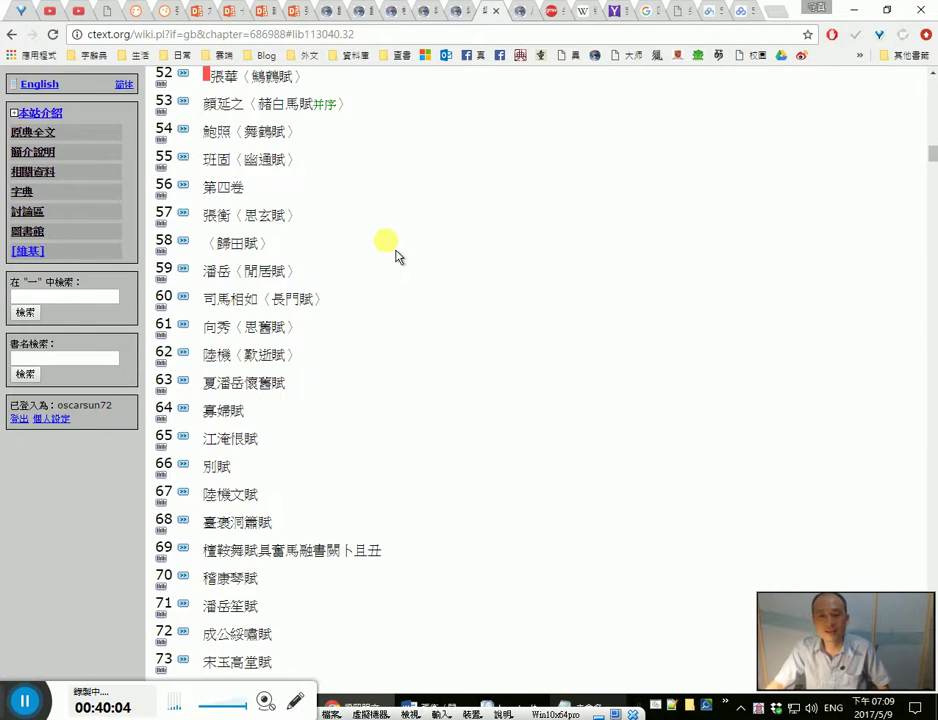
scroll(397, 252, up, 5)
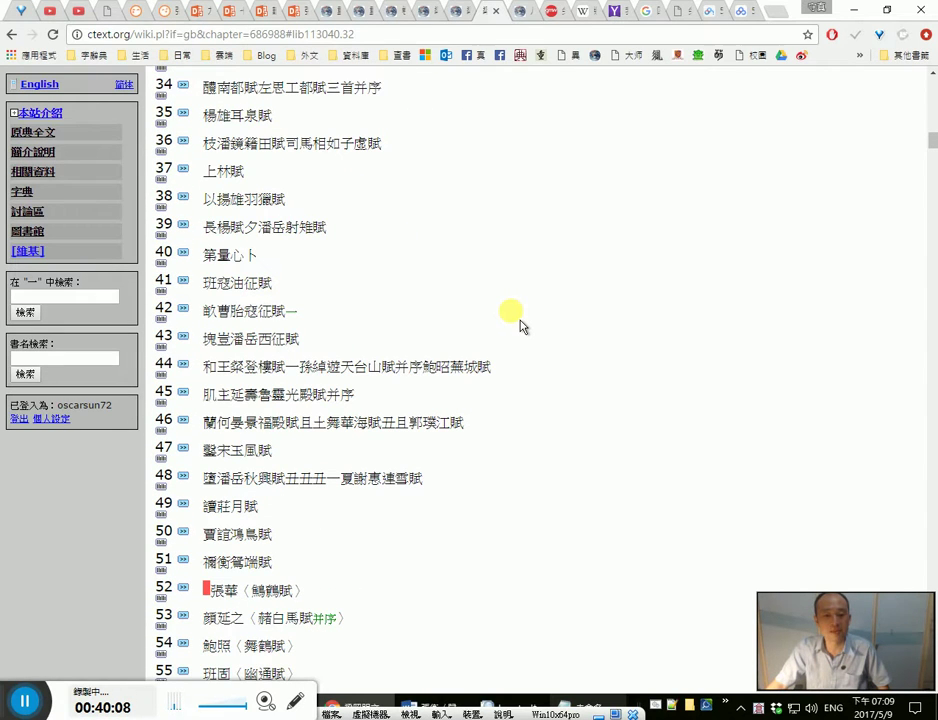
click(12, 34)
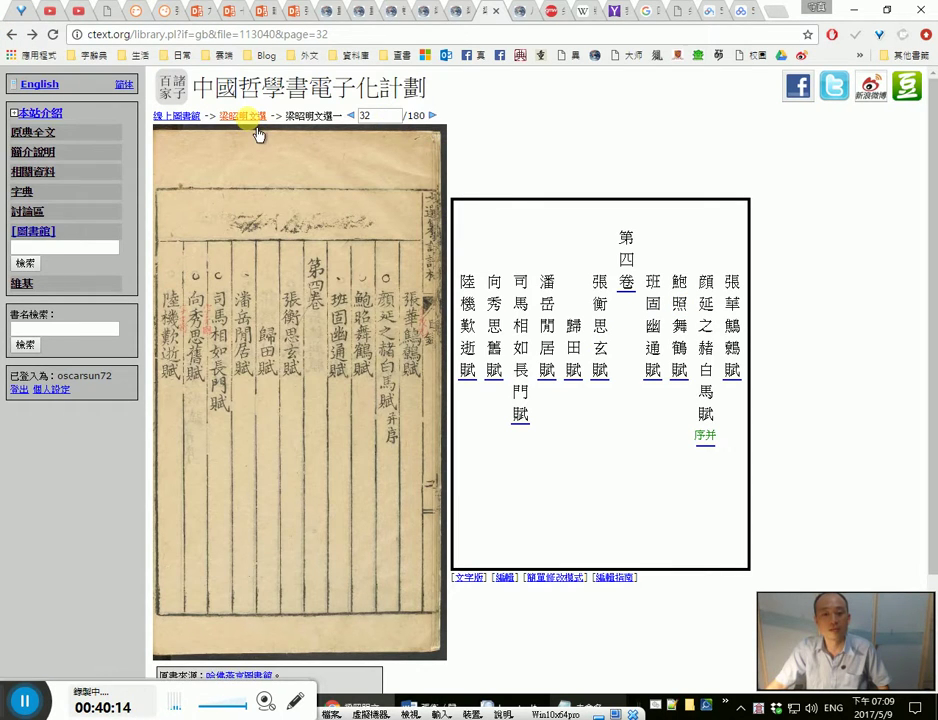
Step: Close the 梁昭明文選 page 32 and 六臣註文選 page 101 tabs, and open the scanned page of the 歸田賦 hit in volume 四
click(432, 18)
click(456, 18)
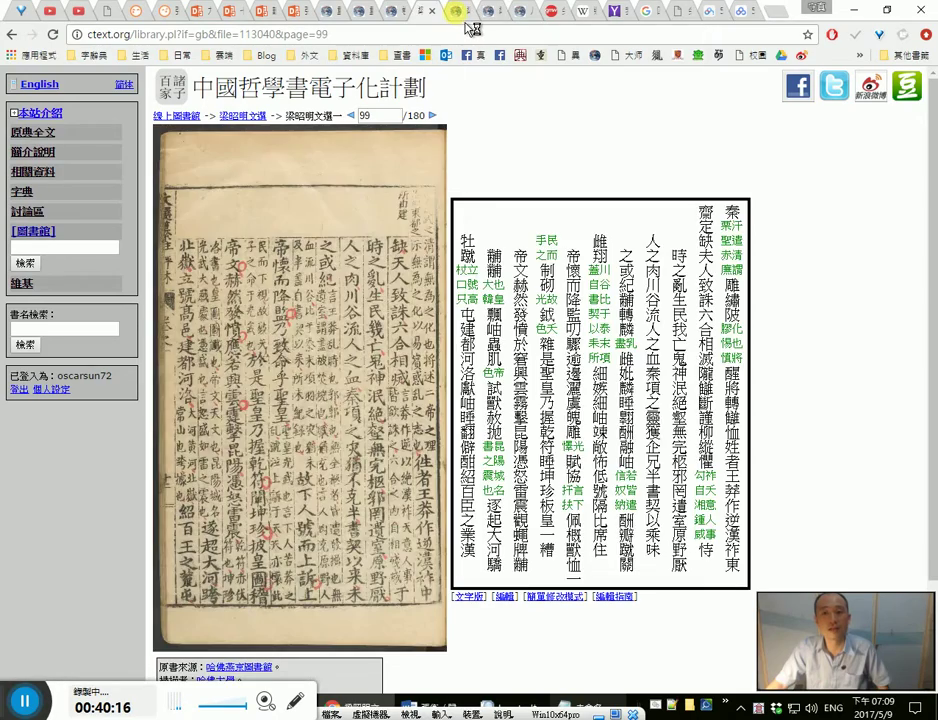
click(487, 14)
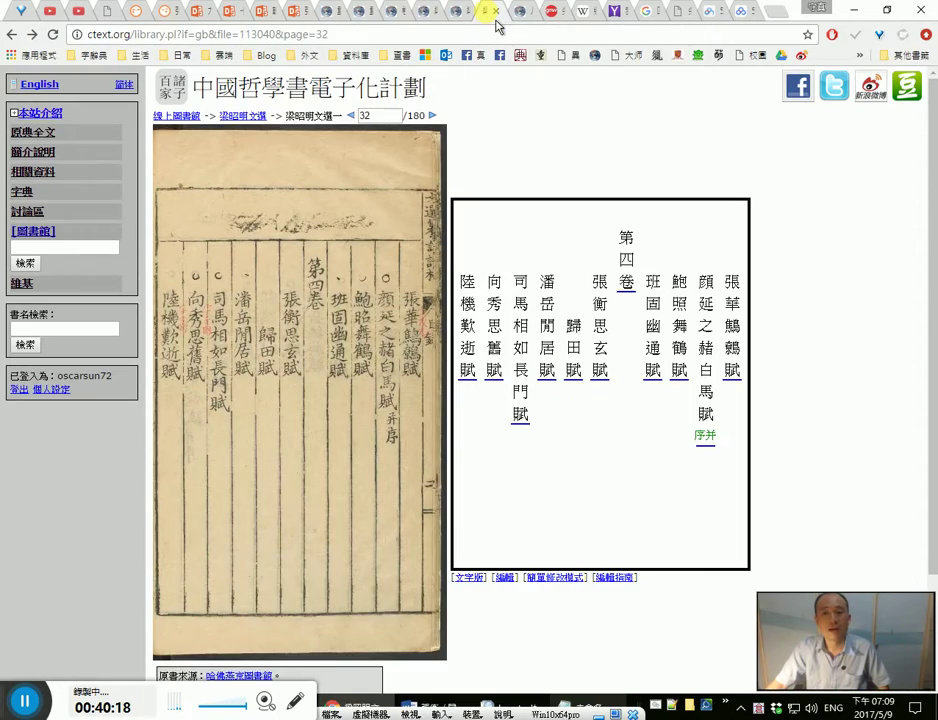
click(476, 20)
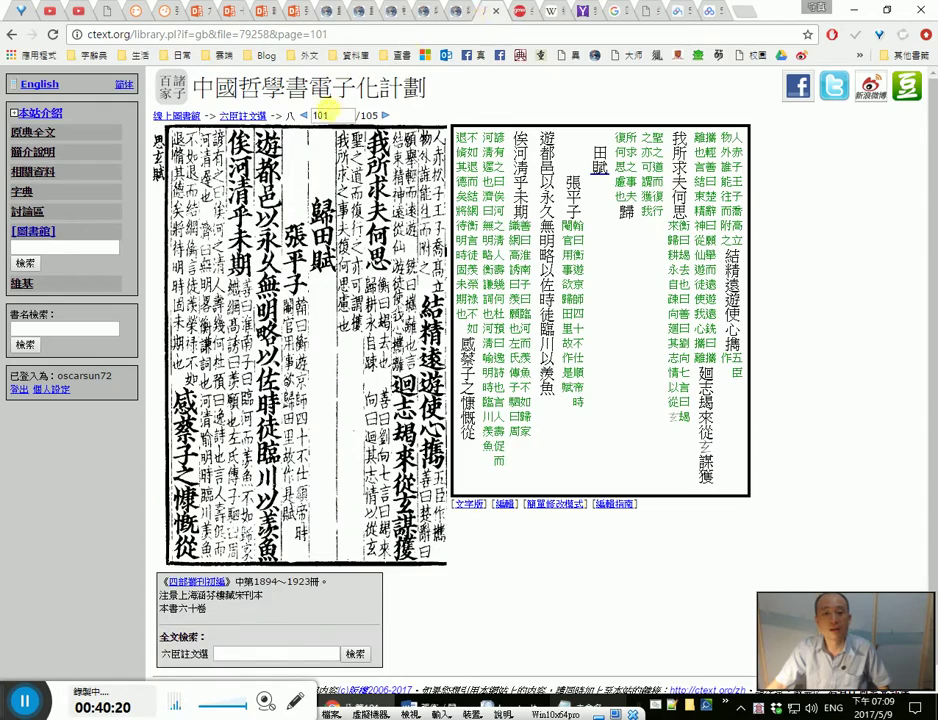
click(494, 12)
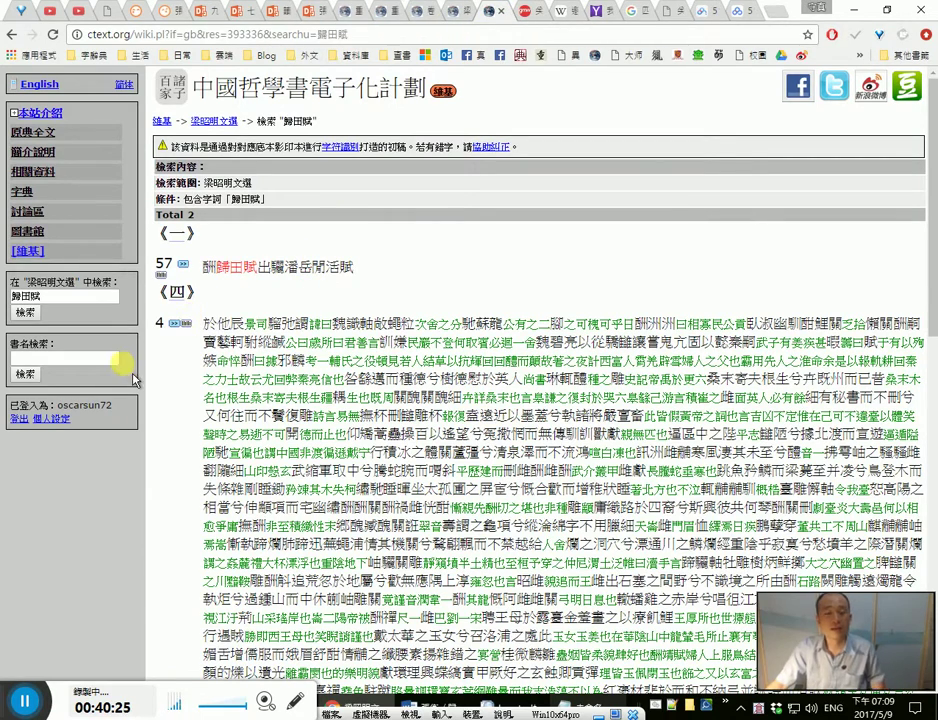
click(183, 336)
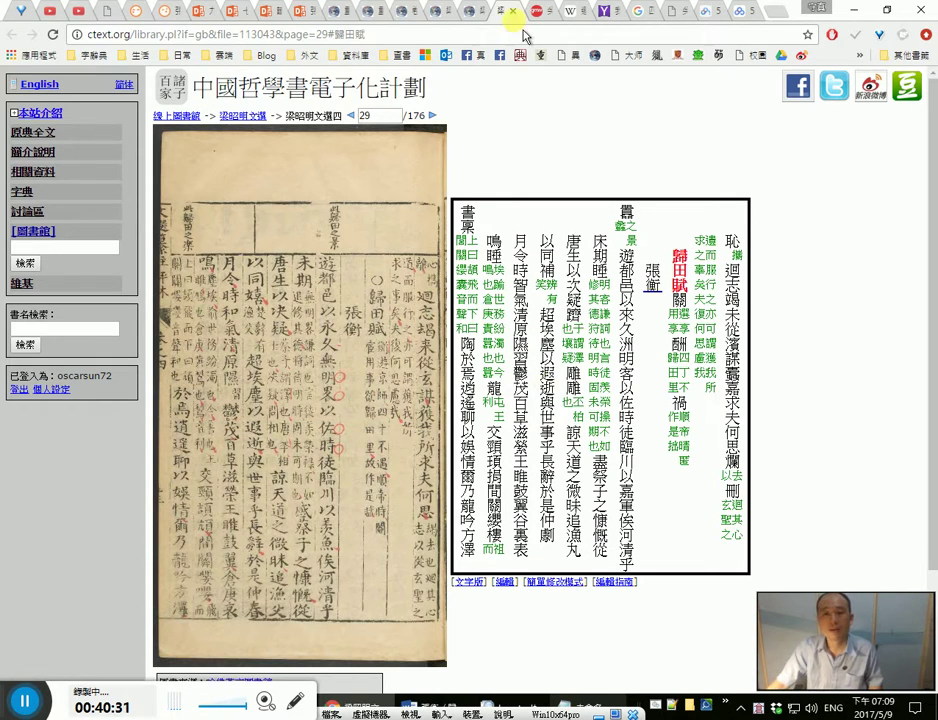
Step: Find 歸田 in the volume 四 text of the search results and return to the scanned page 29
click(484, 12)
scroll(503, 425, down, 5)
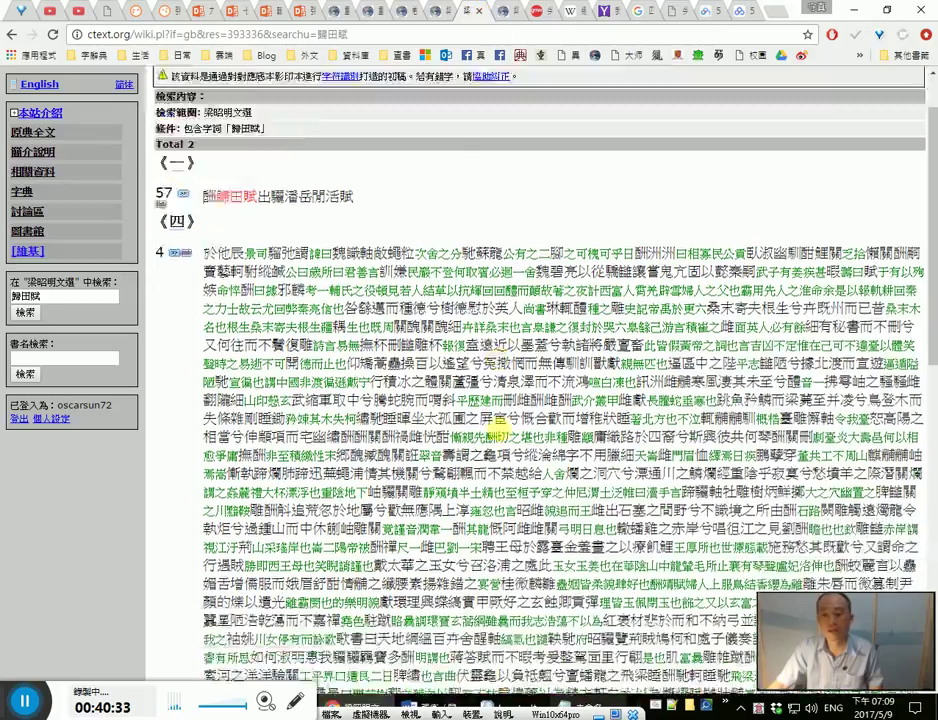
scroll(500, 428, down, 2)
scroll(505, 432, down, 4)
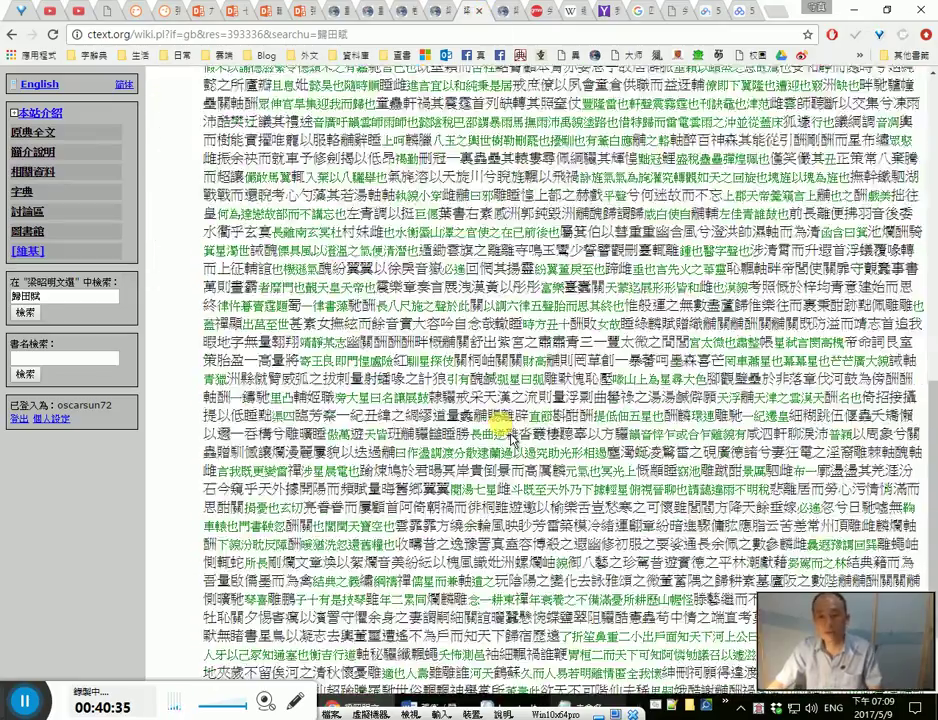
key(ctrl+f)
key(Return)
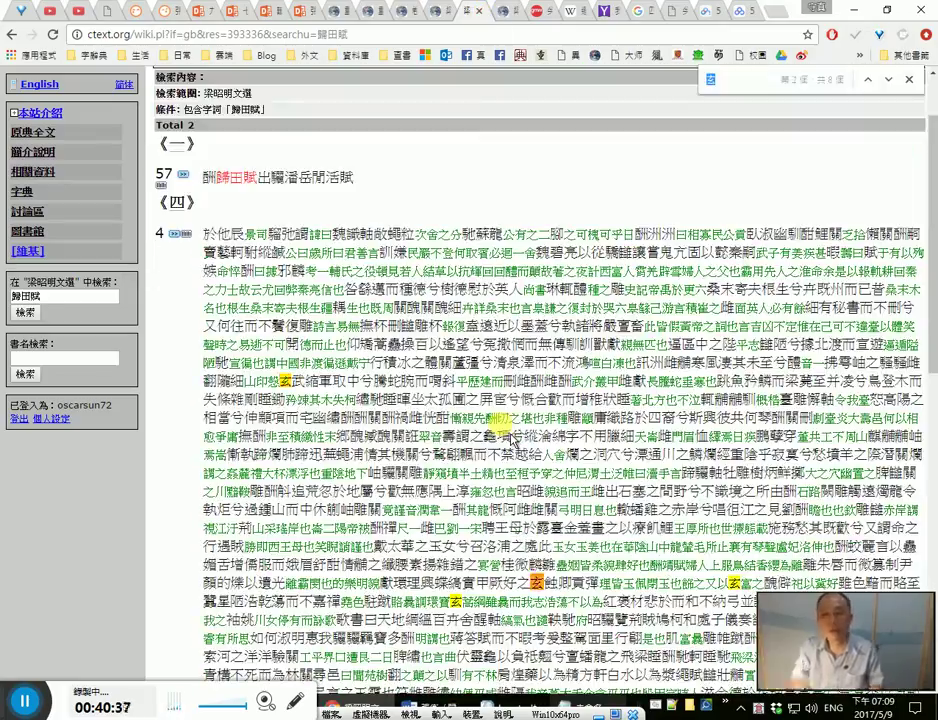
text(hb)
text(歸田)
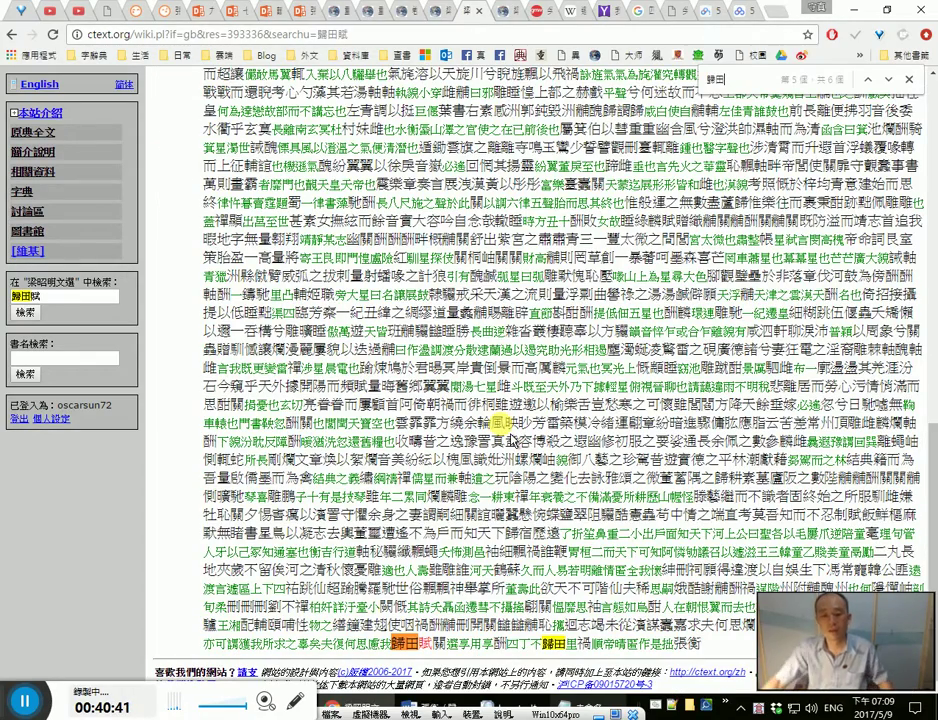
click(612, 648)
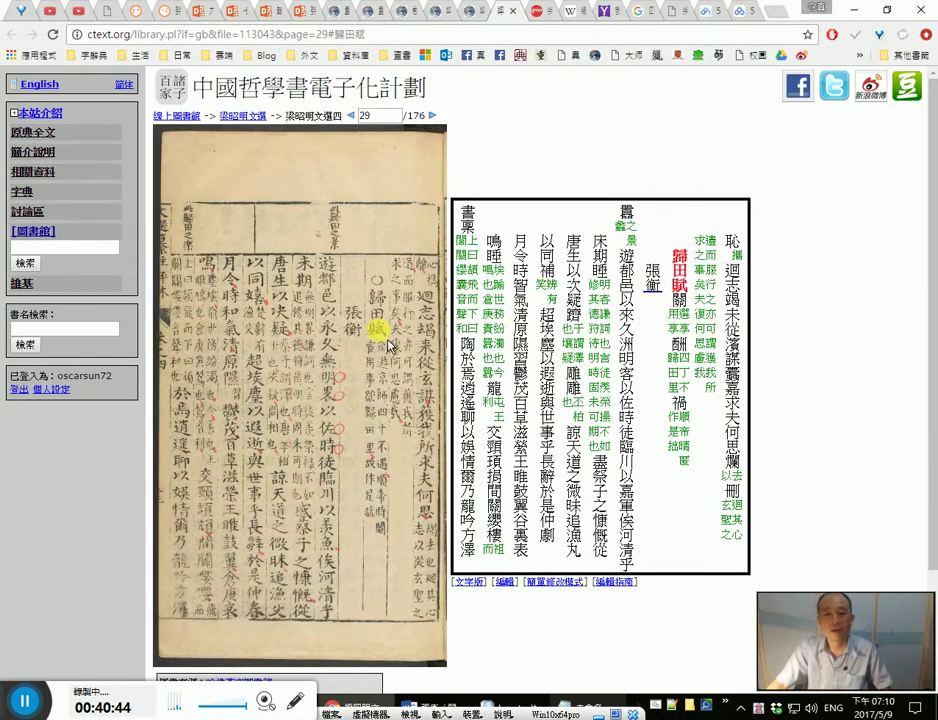
Step: Open the transcription of page 29 for editing and move its entire text into the blank Notepad document
click(577, 582)
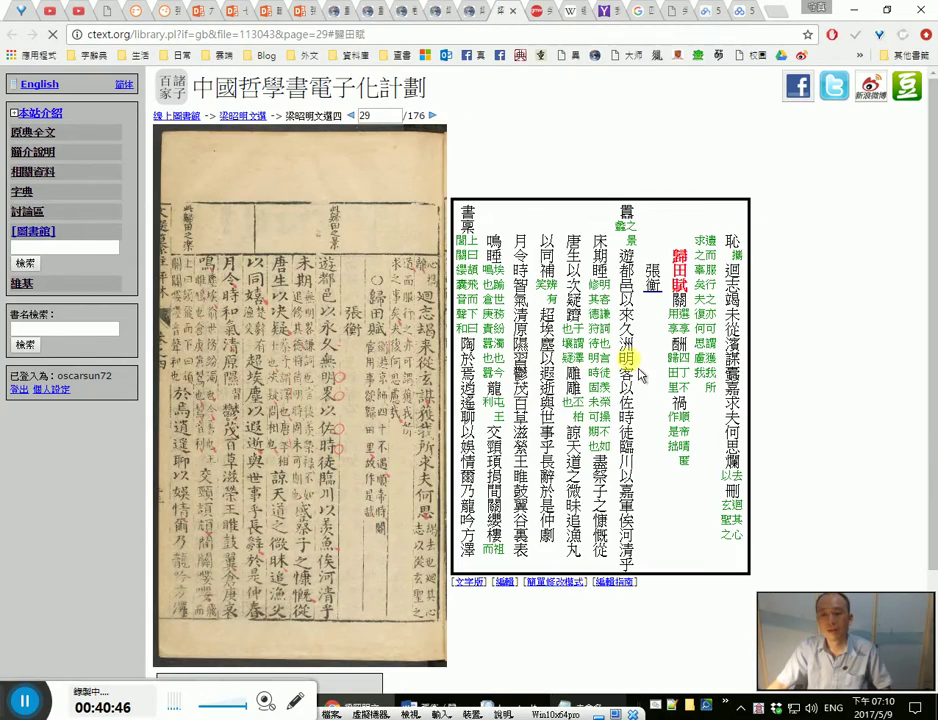
scroll(328, 345, up, 2)
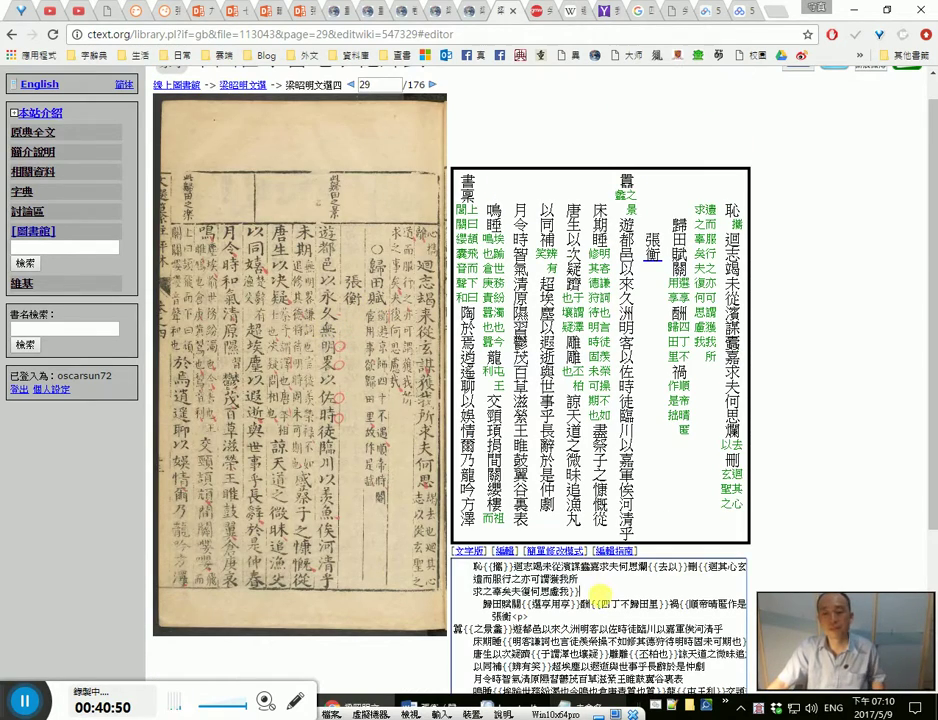
key(ctrl+a)
right_click(592, 590)
click(560, 366)
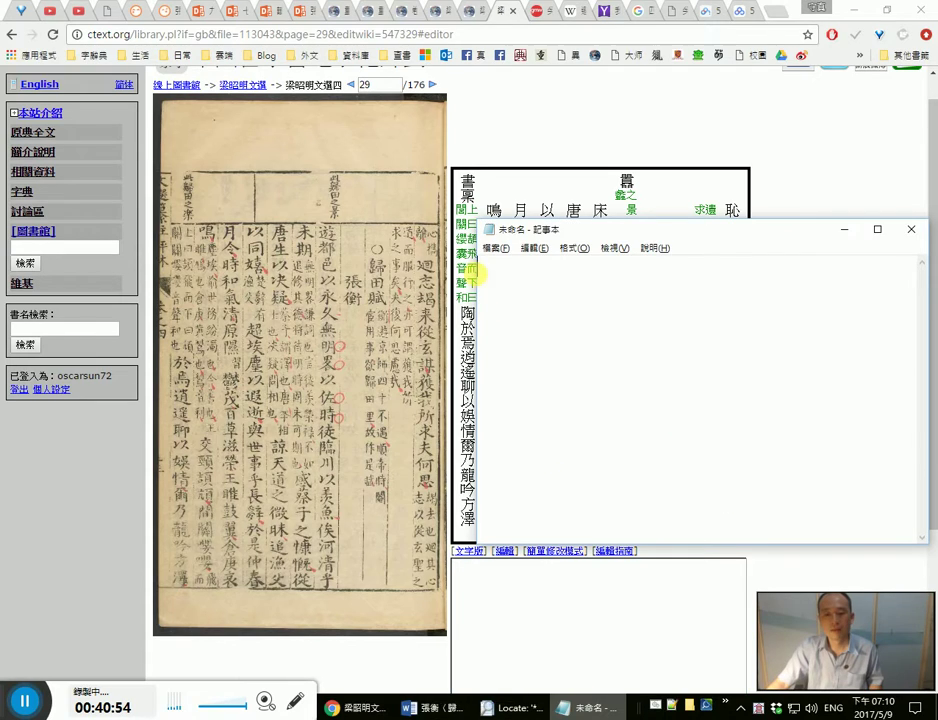
right_click(550, 288)
click(555, 352)
Step: Enlarge the page 29 scan in the browser and place the Notepad window clear of the 歸田賦 title columns, showing the start of the text
click(413, 367)
click(413, 367)
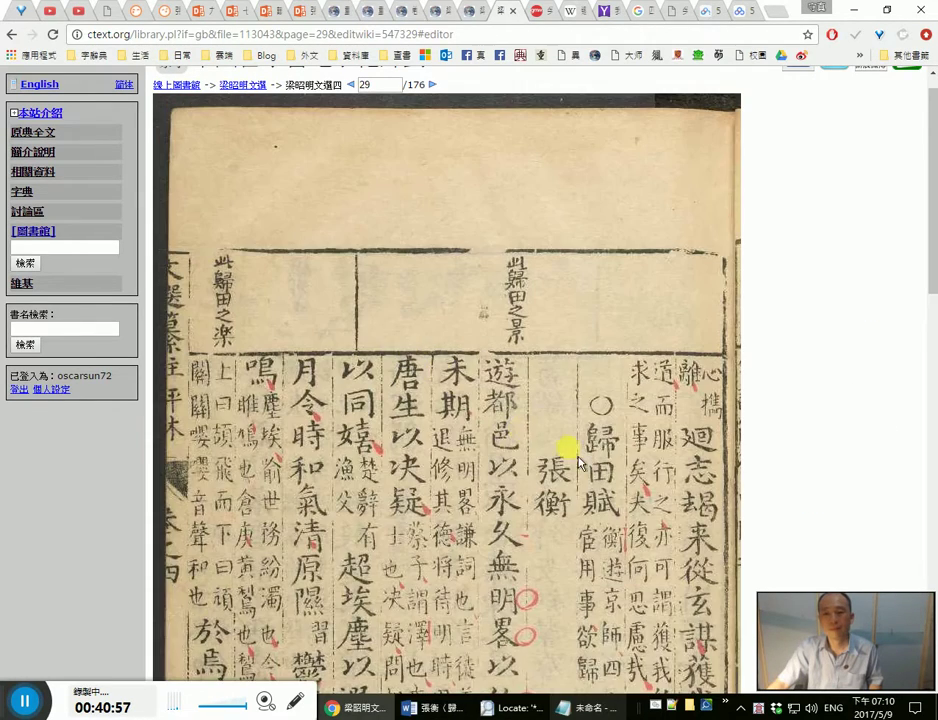
scroll(565, 444, down, 3)
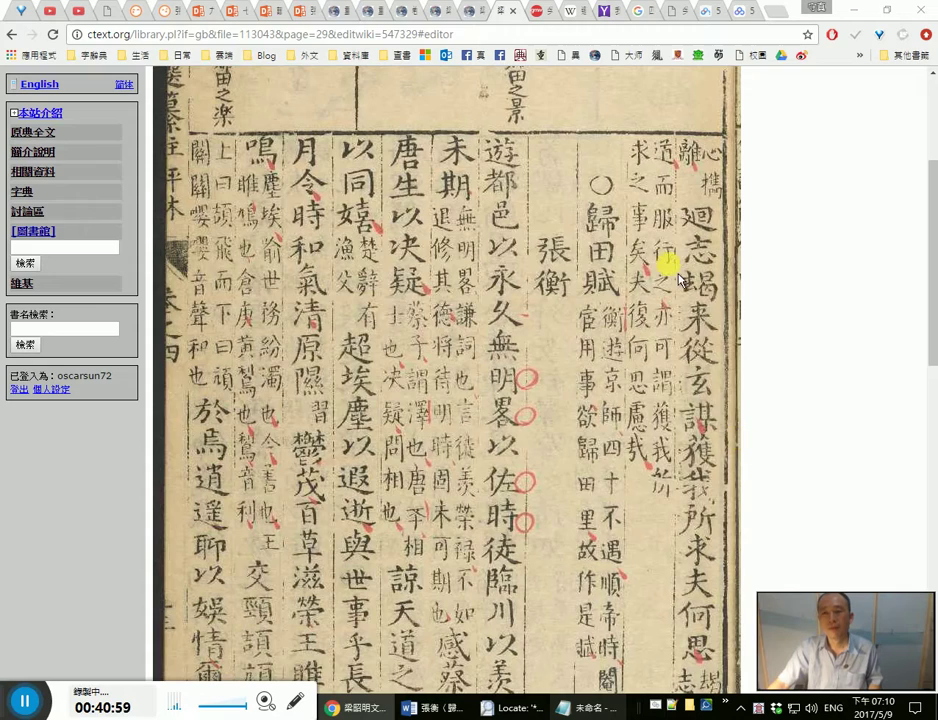
key(alt+Tab)
drag(702, 236, 256, 250)
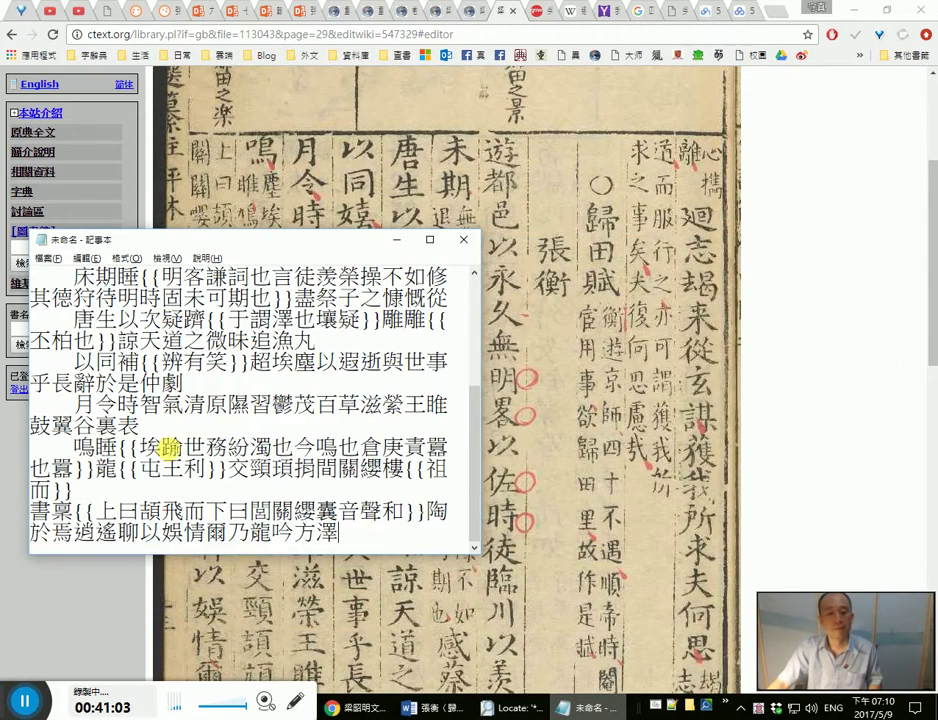
scroll(243, 423, up, 3)
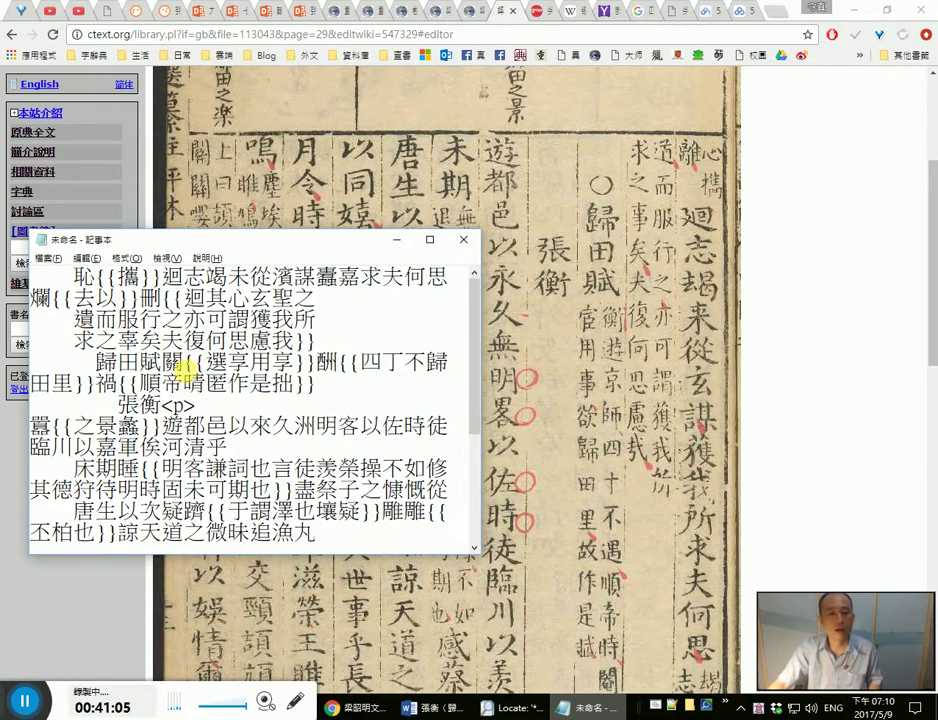
Step: Replace the full-width space directly before the 歸田賦 title with the symbol ○
click(98, 361)
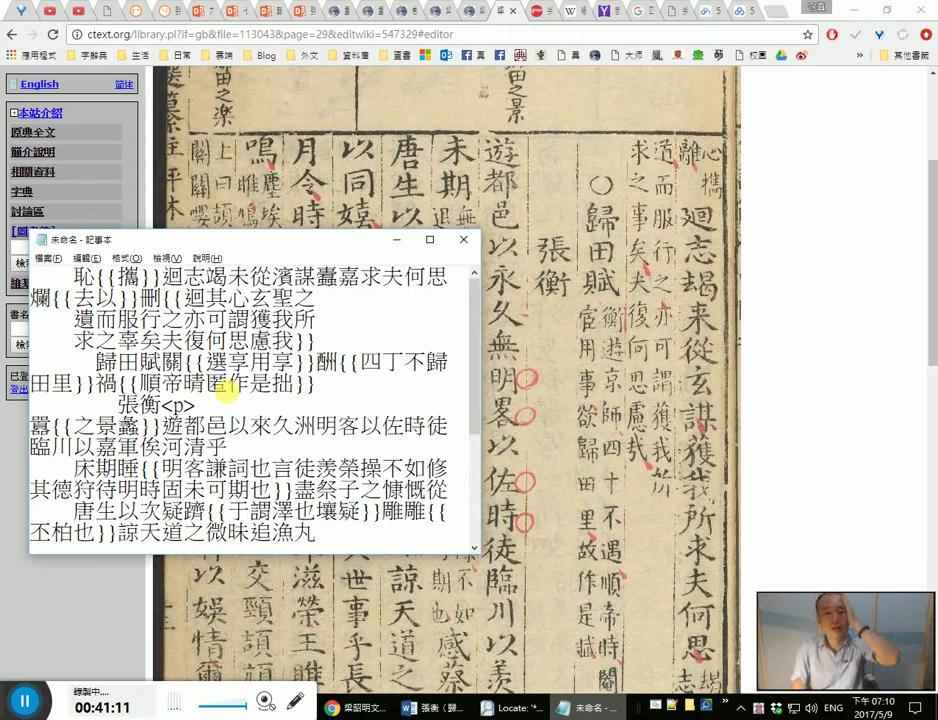
key(shift+Left)
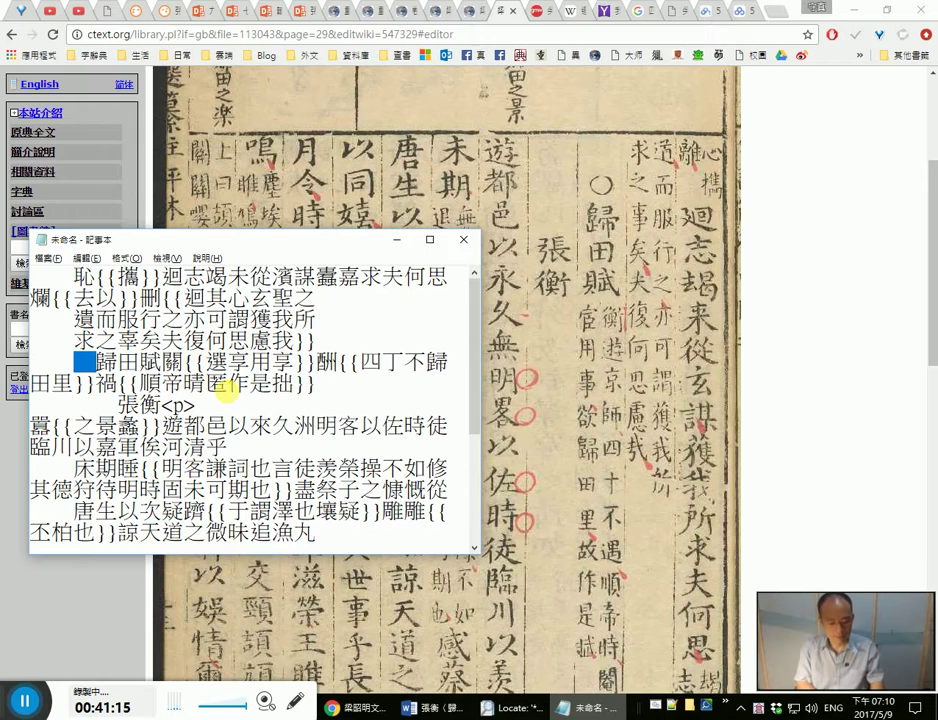
text(yyy)
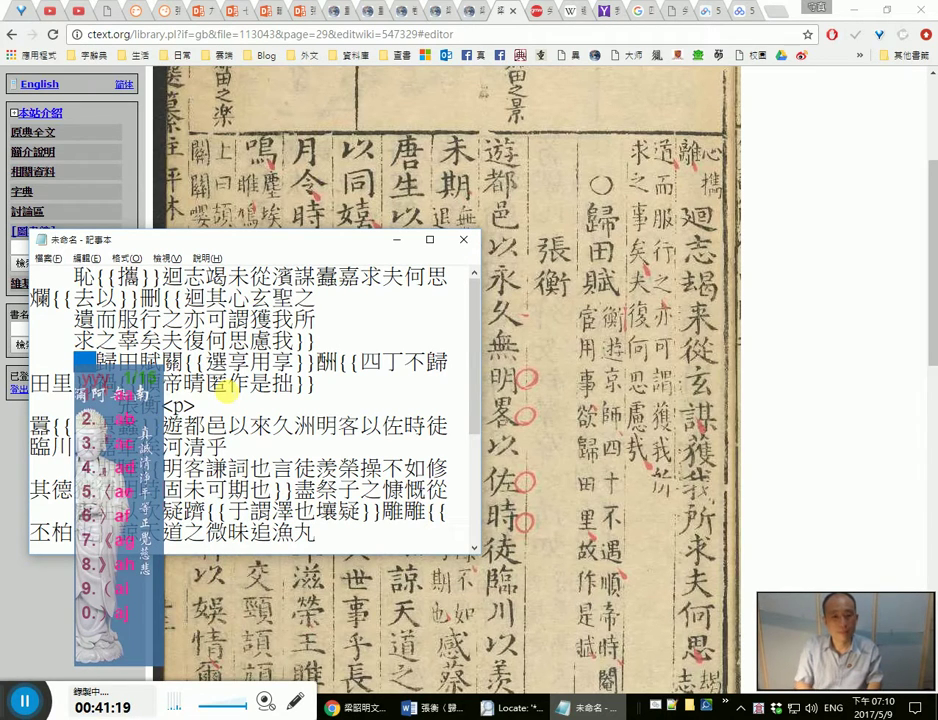
key(Page_Down)
key(Page_Down)
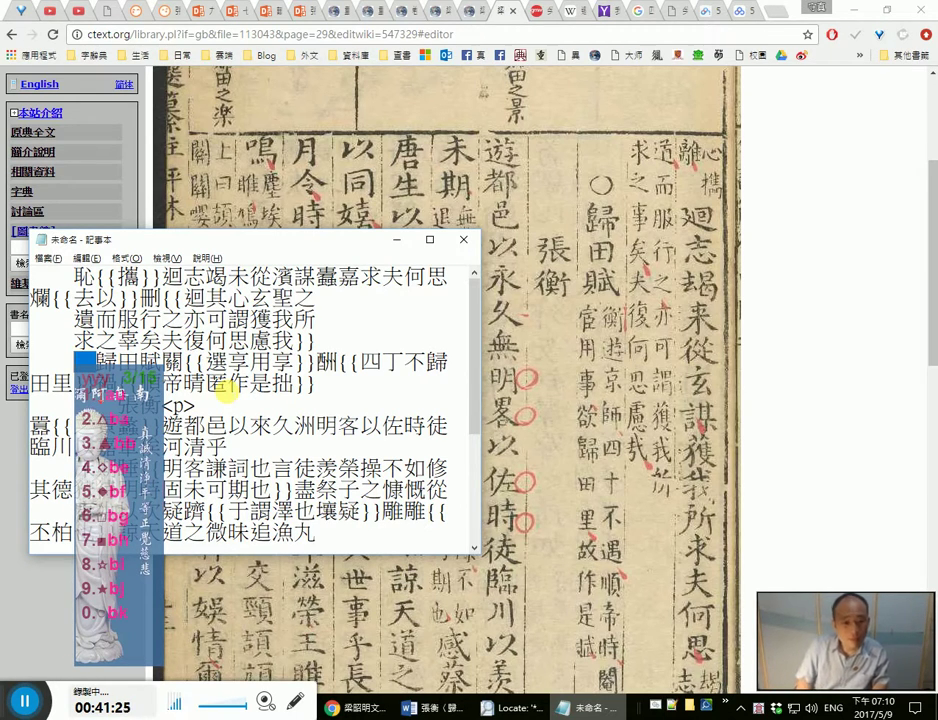
text(bk)
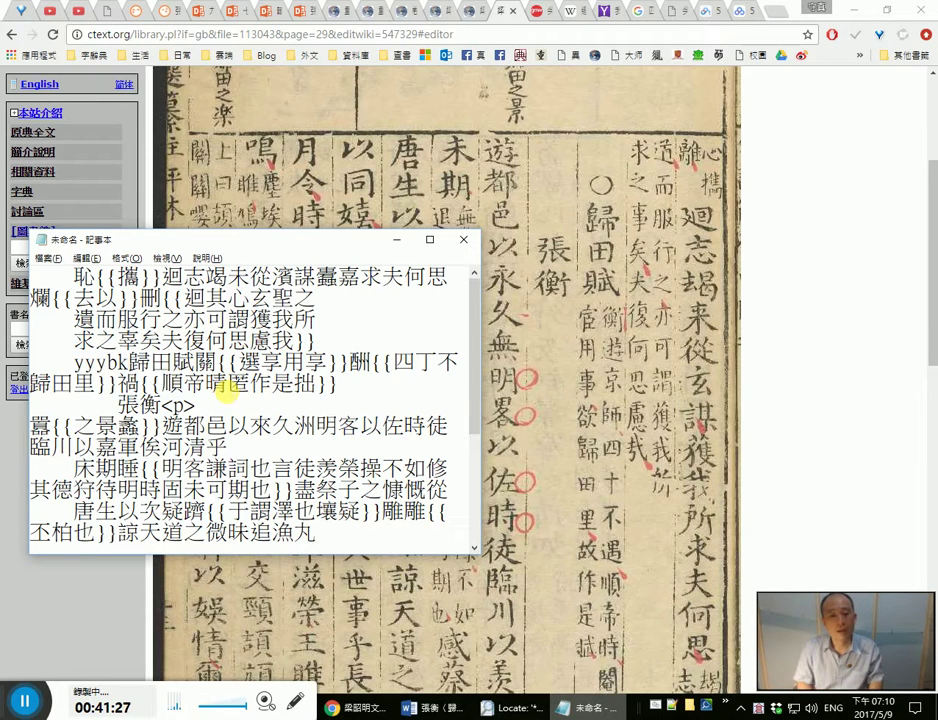
key(shift+Left)
key(shift+Left)
key(shift+Left)
key(shift+Left)
key(shift+Left)
text(yyybk)
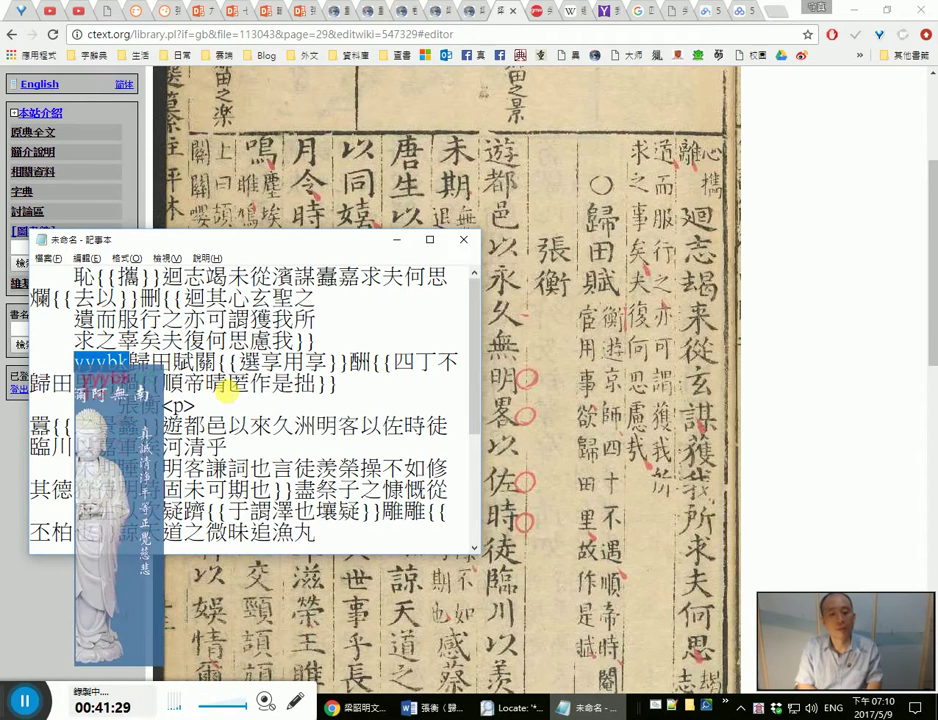
key(space)
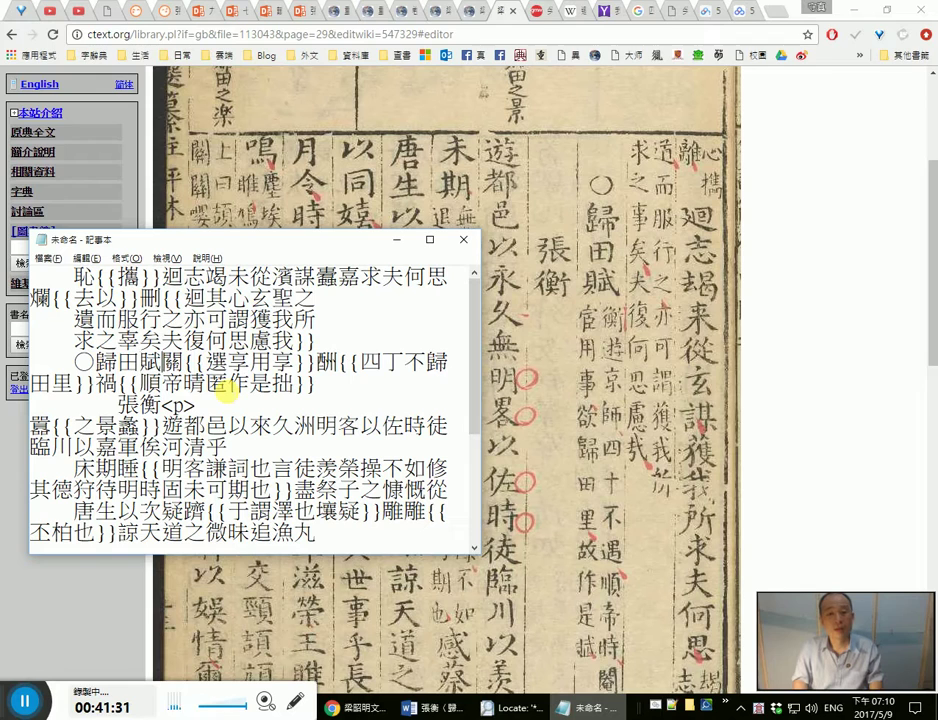
text(〈〉)
key(shift+Left)
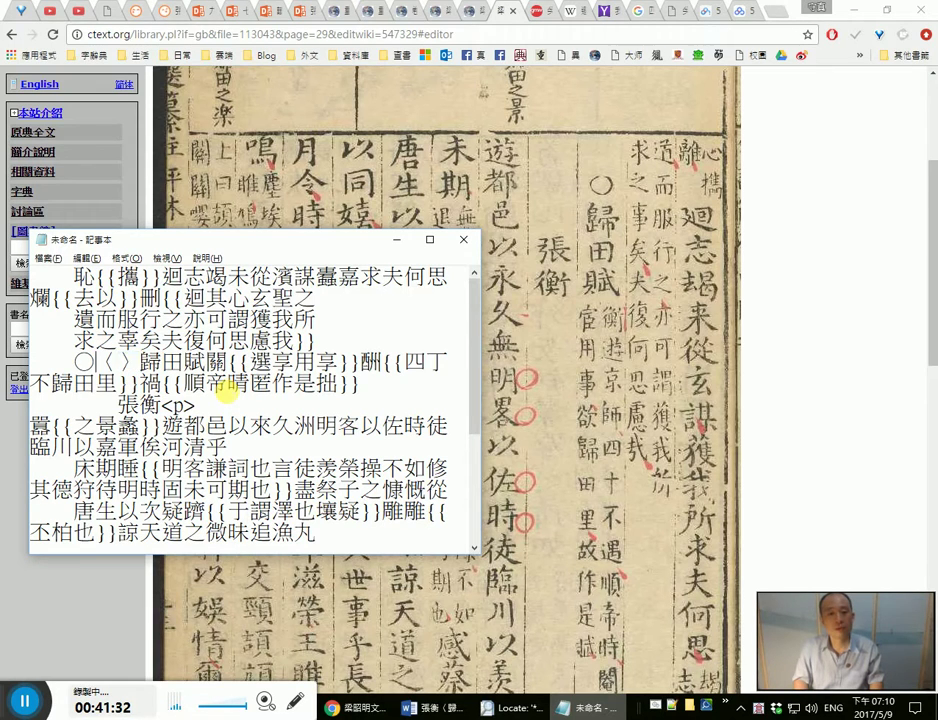
key(BackSpace)
key(BackSpace)
key(Left)
text(<)
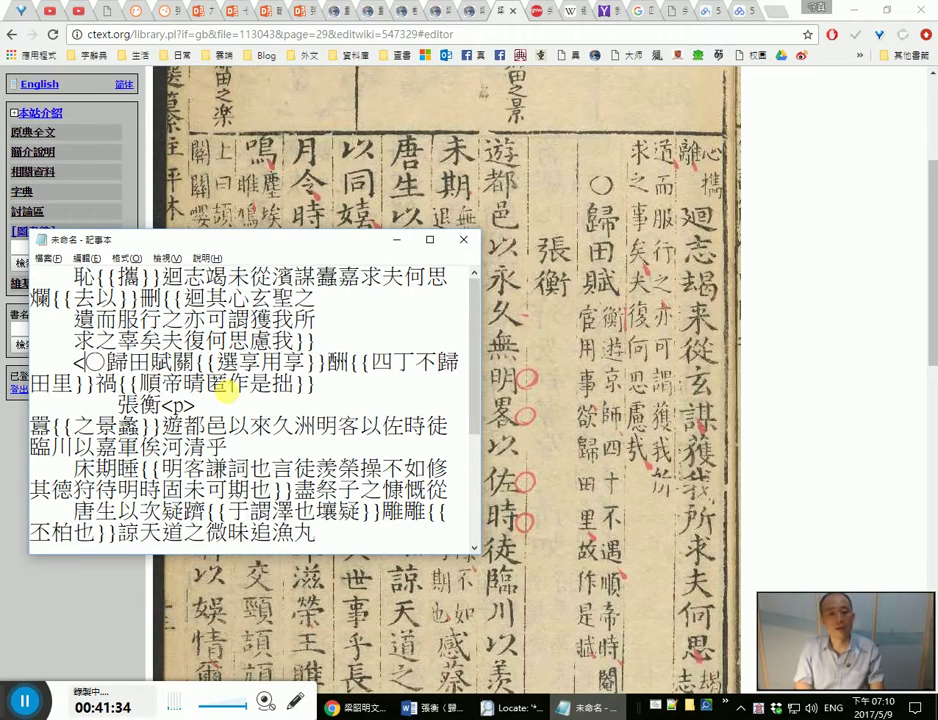
key(BackSpace)
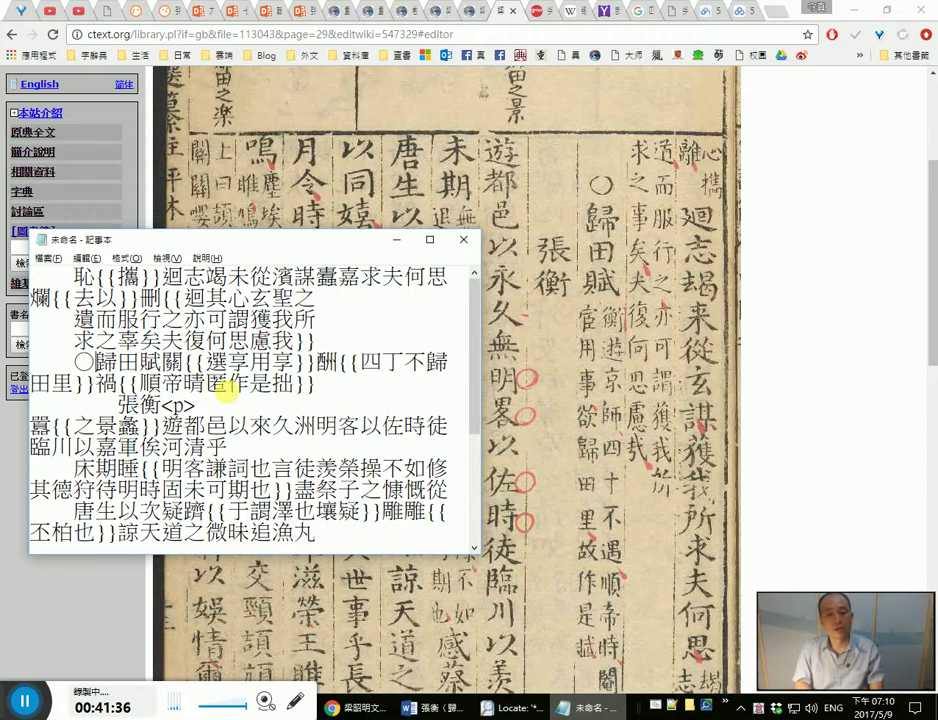
Step: Mark 歸田賦 as a heading by inserting <p>* after the ○ and <p> after the title
key(Right)
text(<p>*)
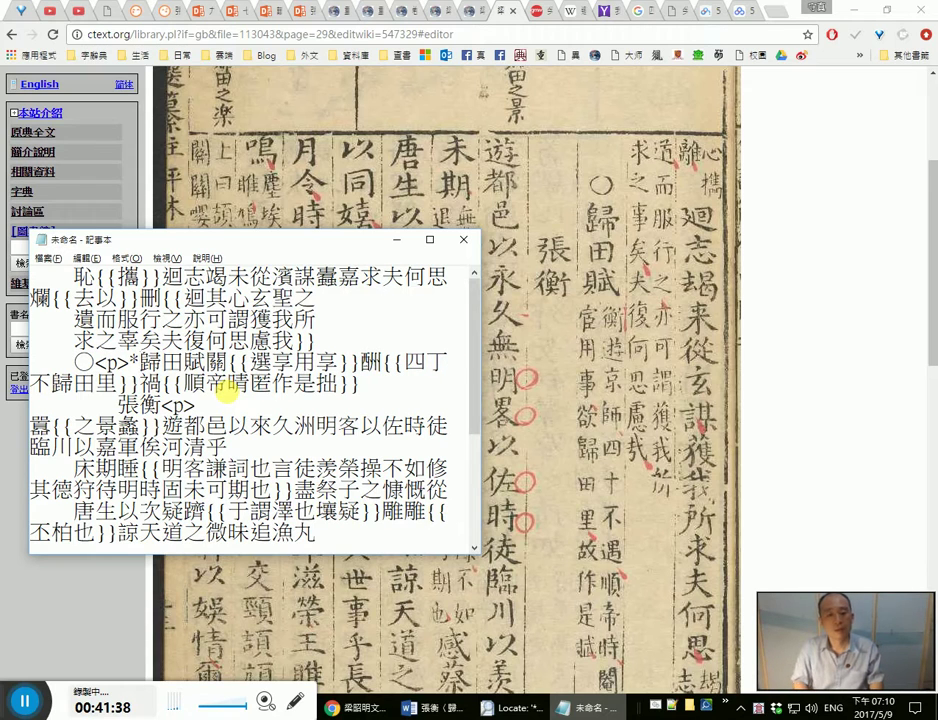
key(Right)
key(Right)
key(Right)
text(<p>)
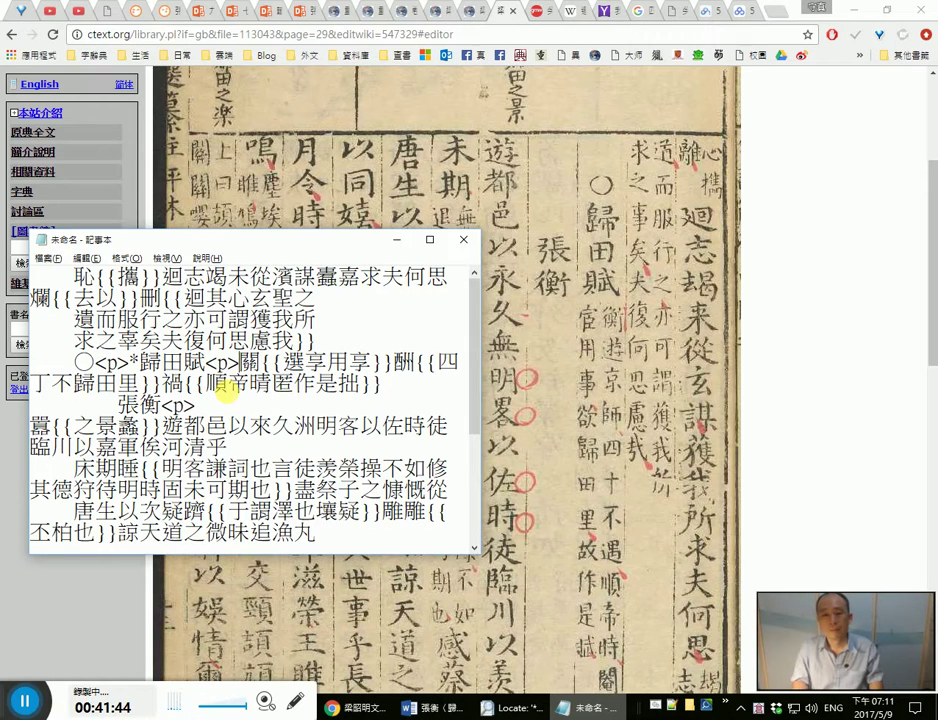
text(〈〈〉)
Step: Start the note after the 歸田賦 heading with {{ and enter 衡遊京師，四十不遇，
key(shift+Left)
key(shift+Left)
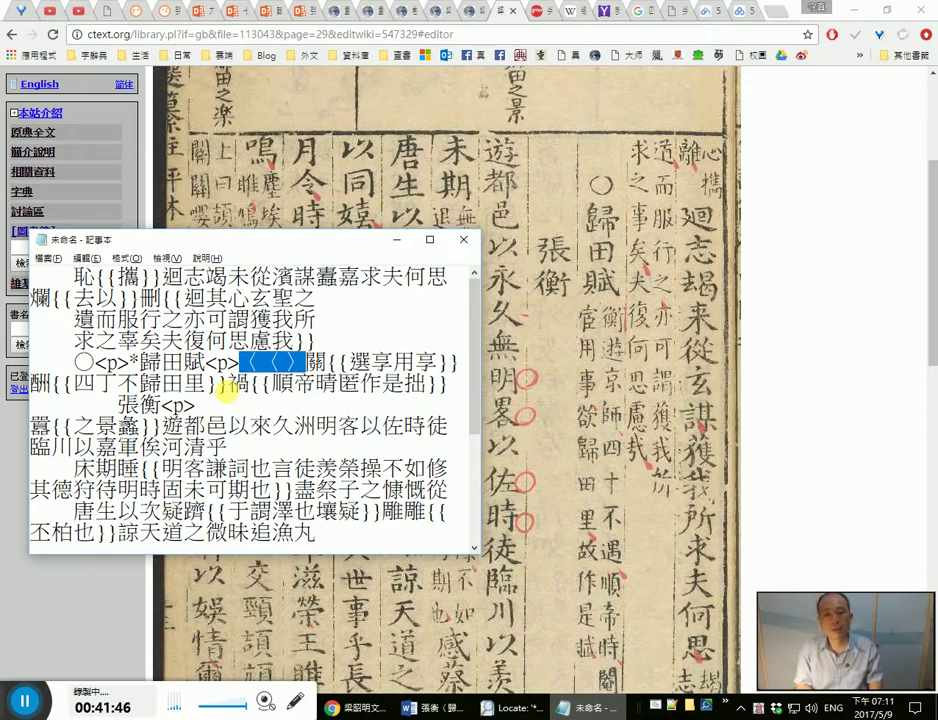
text({{)
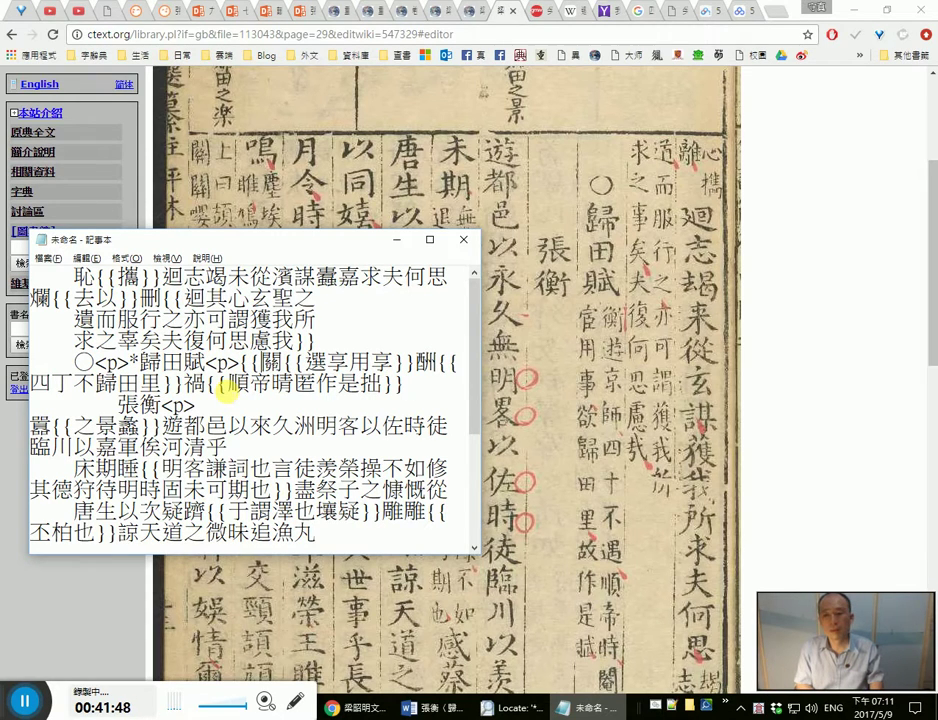
text(衡)
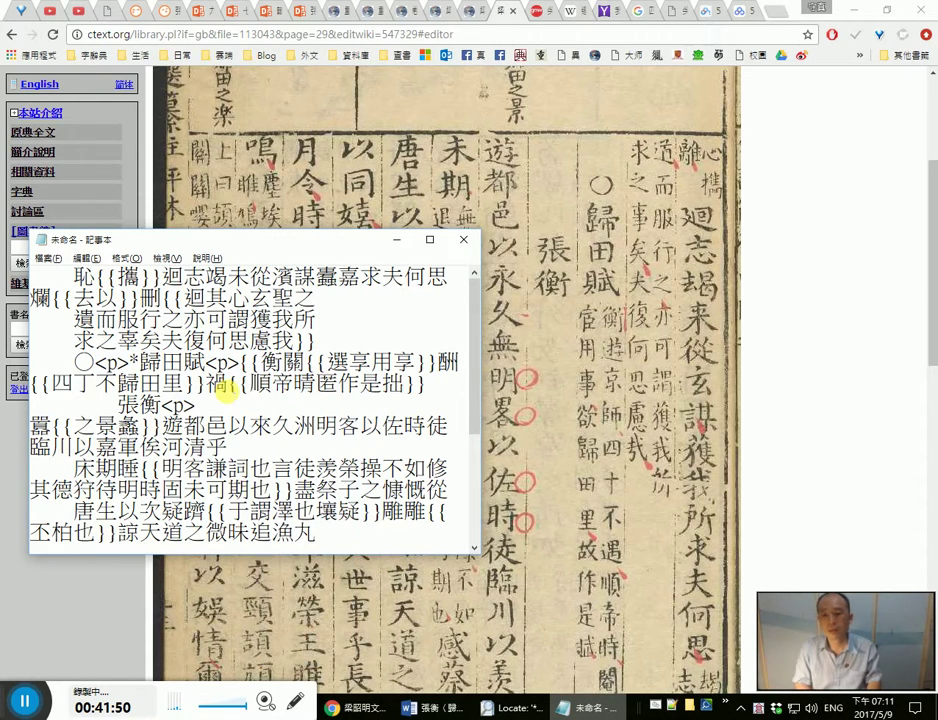
text(遊)
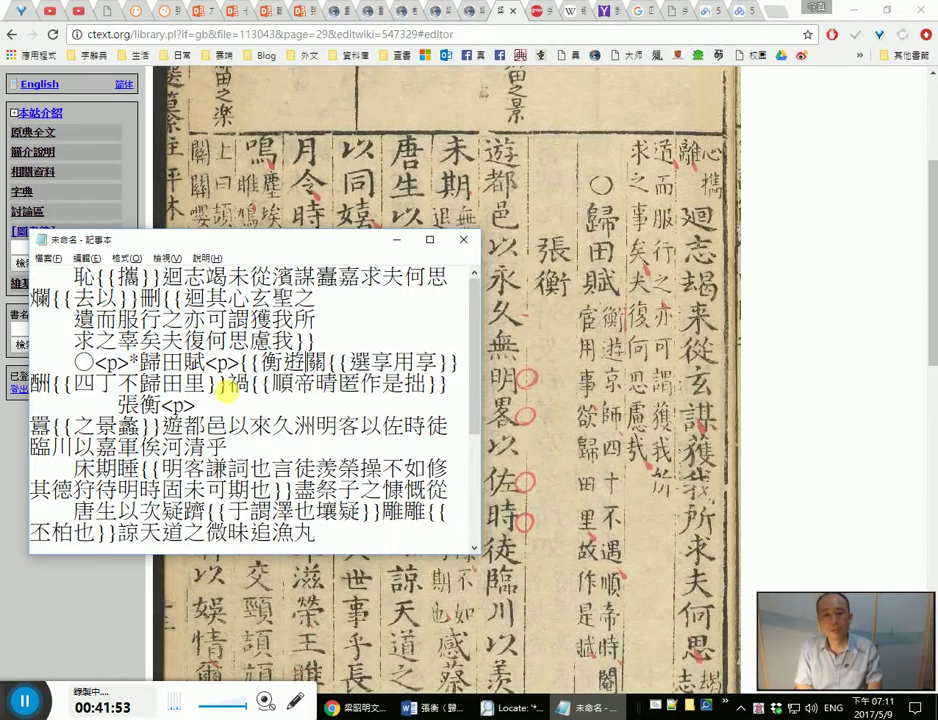
text(京師，四)
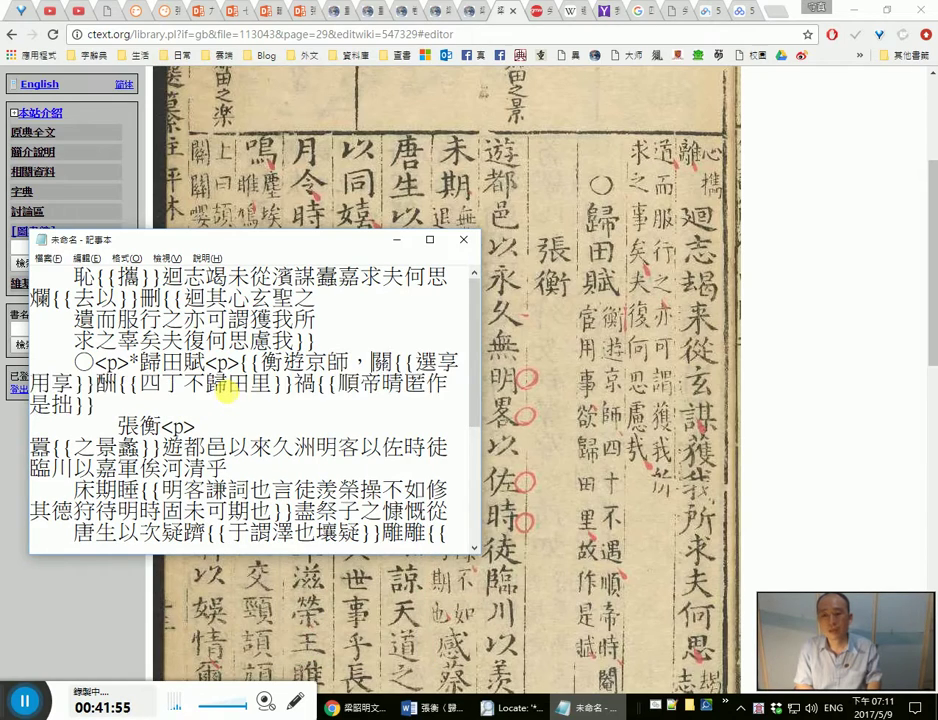
text(十不遇)
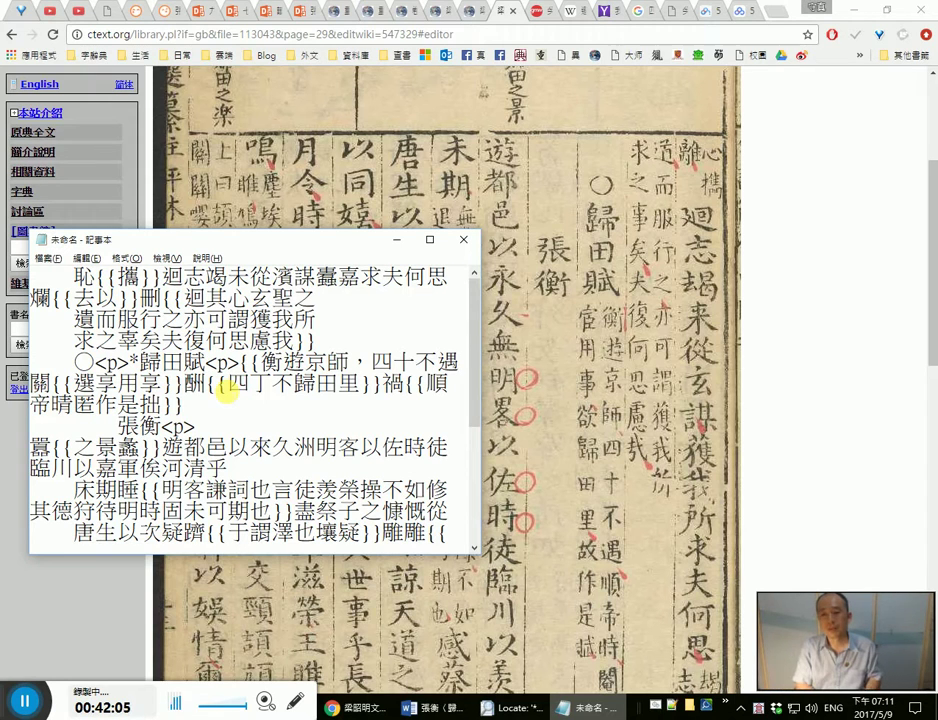
text(，)
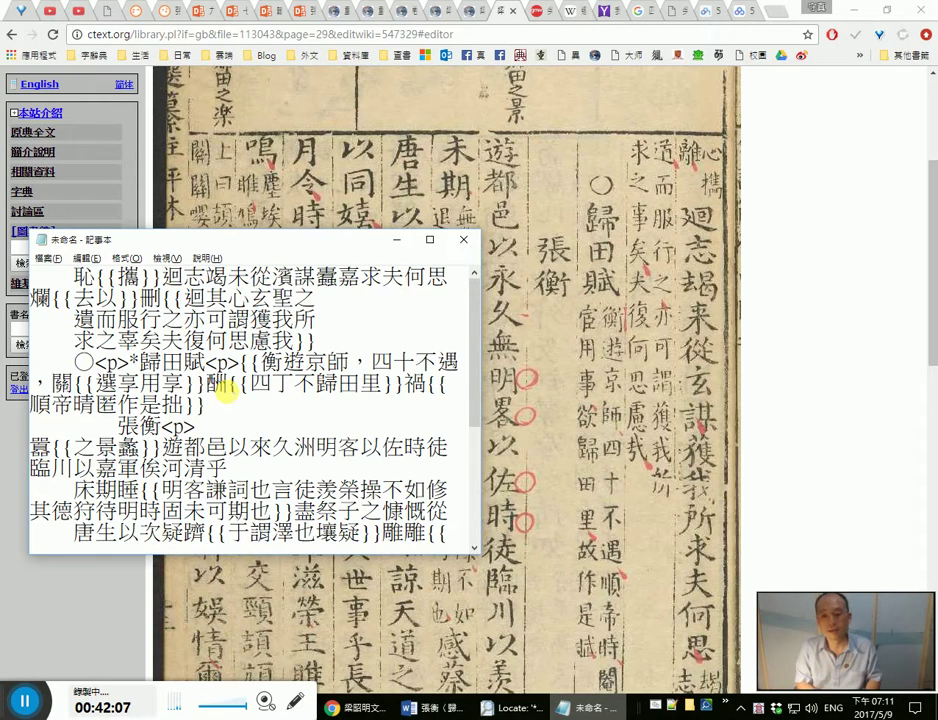
Step: Delete the misread text 關{{選享用享}}酬{{四丁不歸田里}}禍{{ that stands before 順帝 in the note
key(Down)
key(Escape)
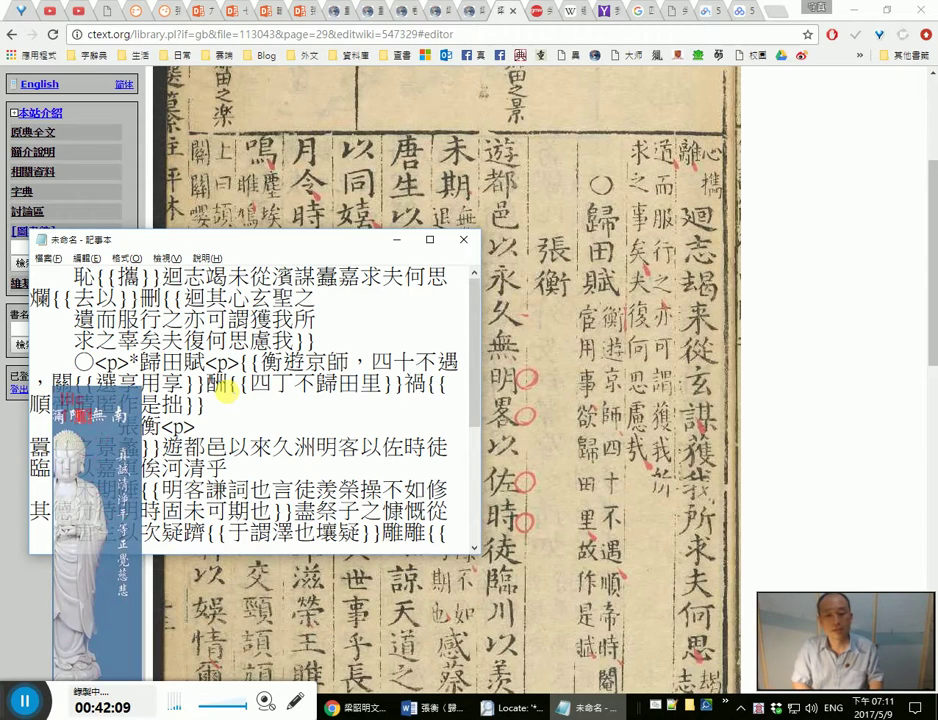
key(shift+Right)
key(shift+Right)
key(shift+Right)
key(shift+Right)
key(shift+Right)
key(shift+Right)
key(shift+Right)
key(shift+Right)
key(shift+Right)
key(shift+Right)
key(shift+Right)
key(shift+Right)
key(shift+Right)
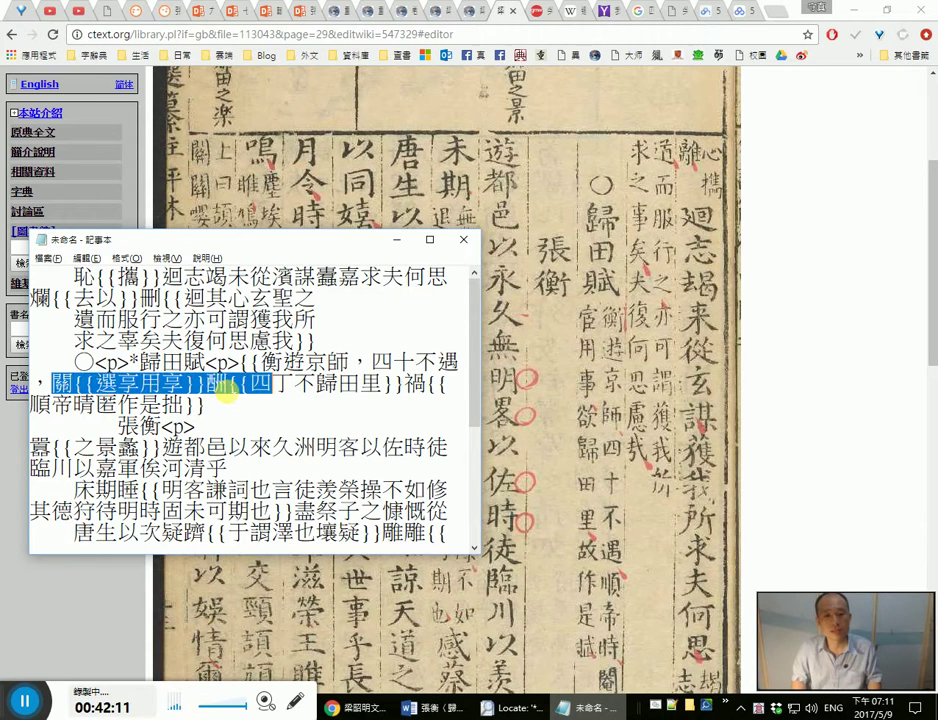
key(shift+End)
key(Delete)
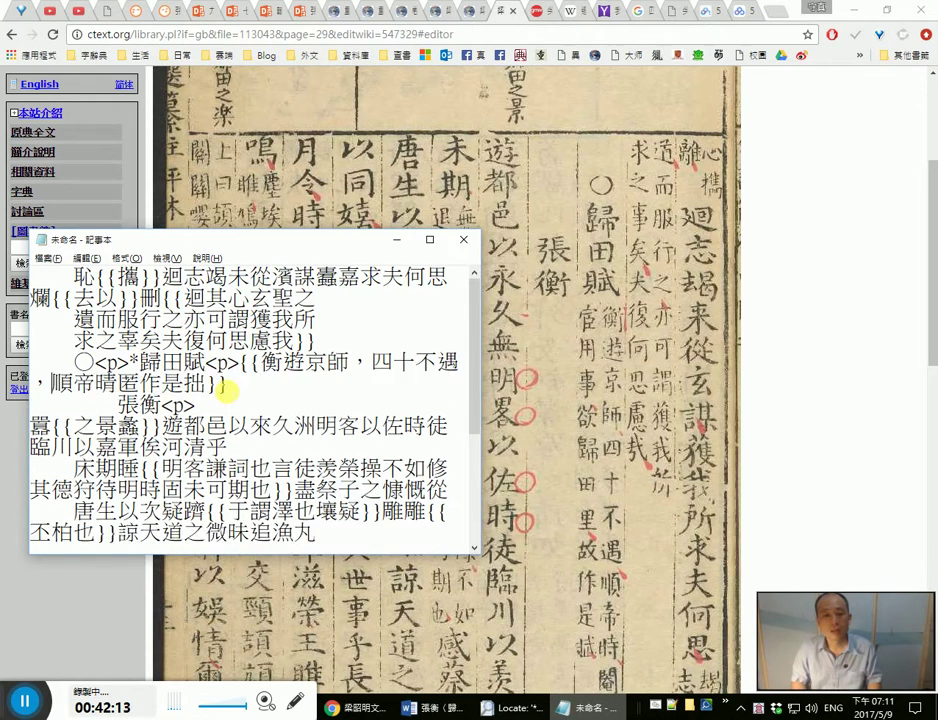
Step: Insert 時， after 順帝 in the note and check the following character against the scan
key(Down)
key(Escape)
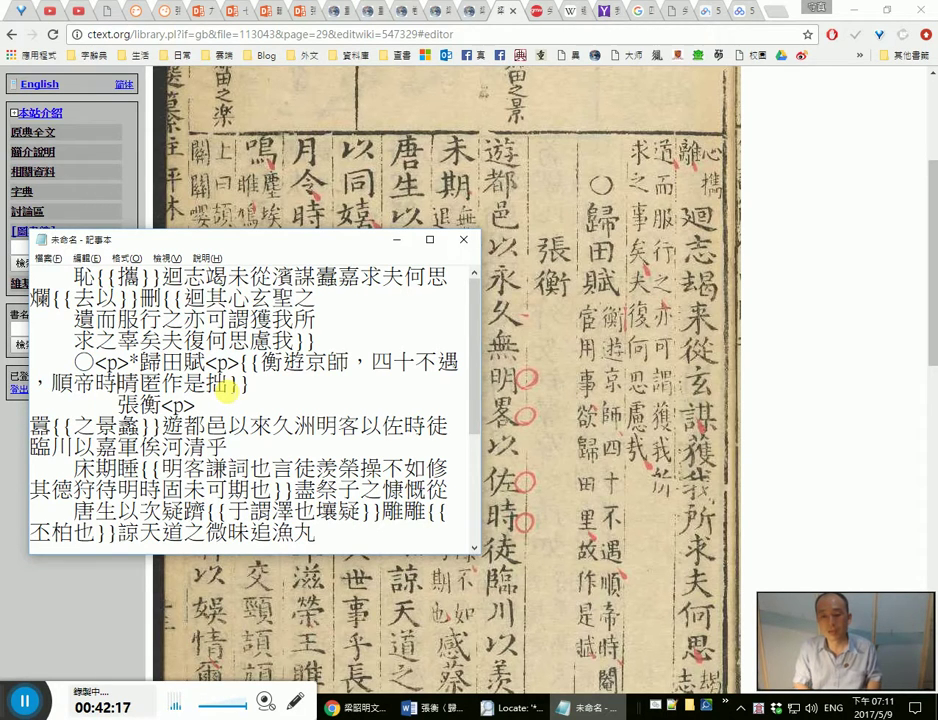
key(alt+Tab)
scroll(460, 495, down, 4)
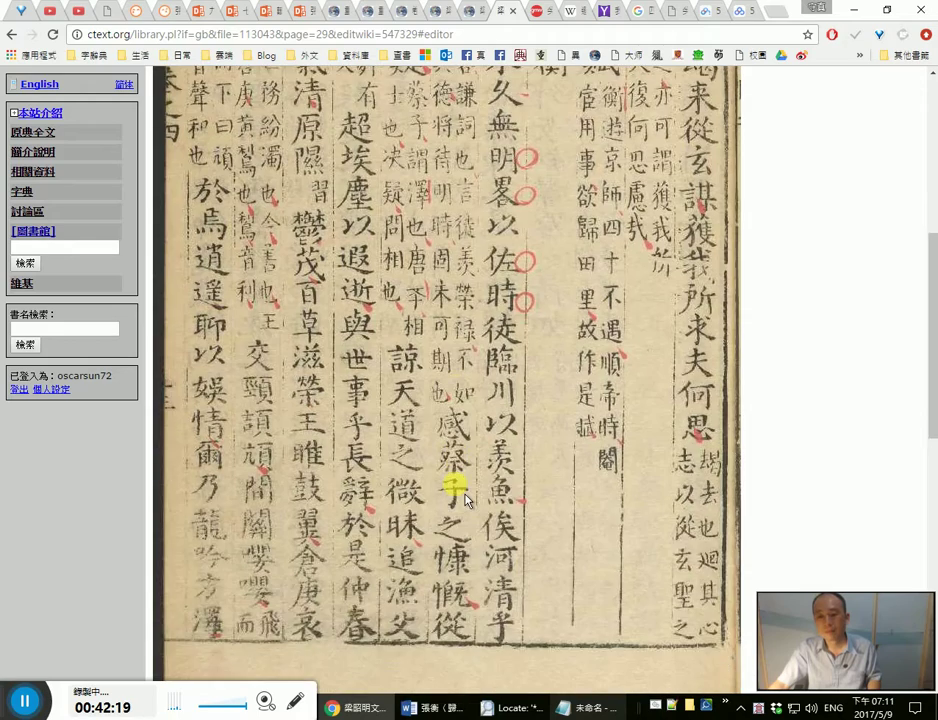
scroll(465, 500, up, 3)
key(alt+Tab)
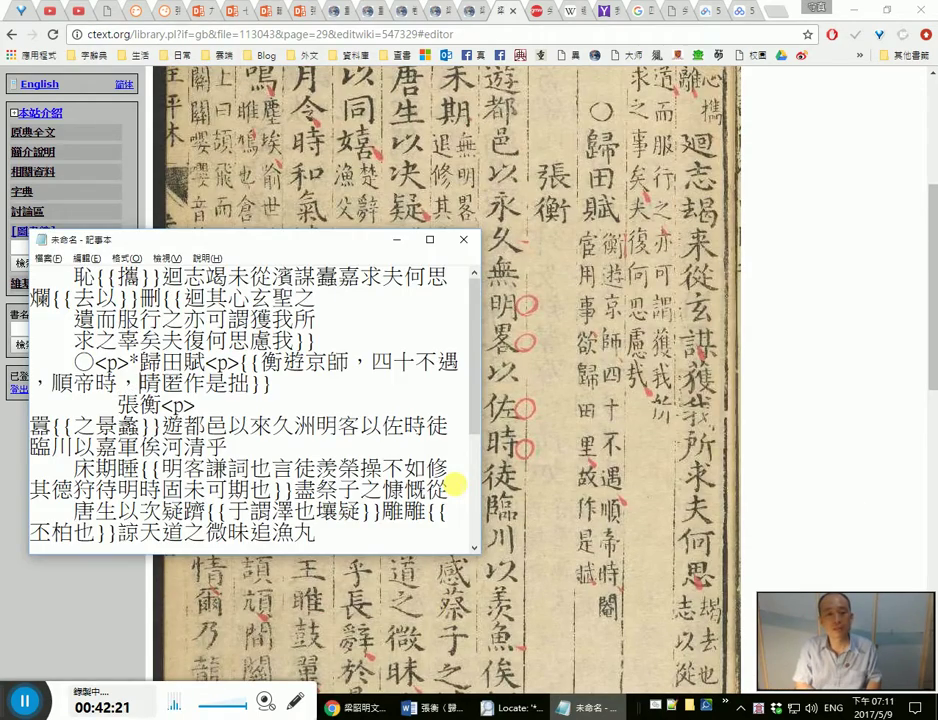
text(閹)
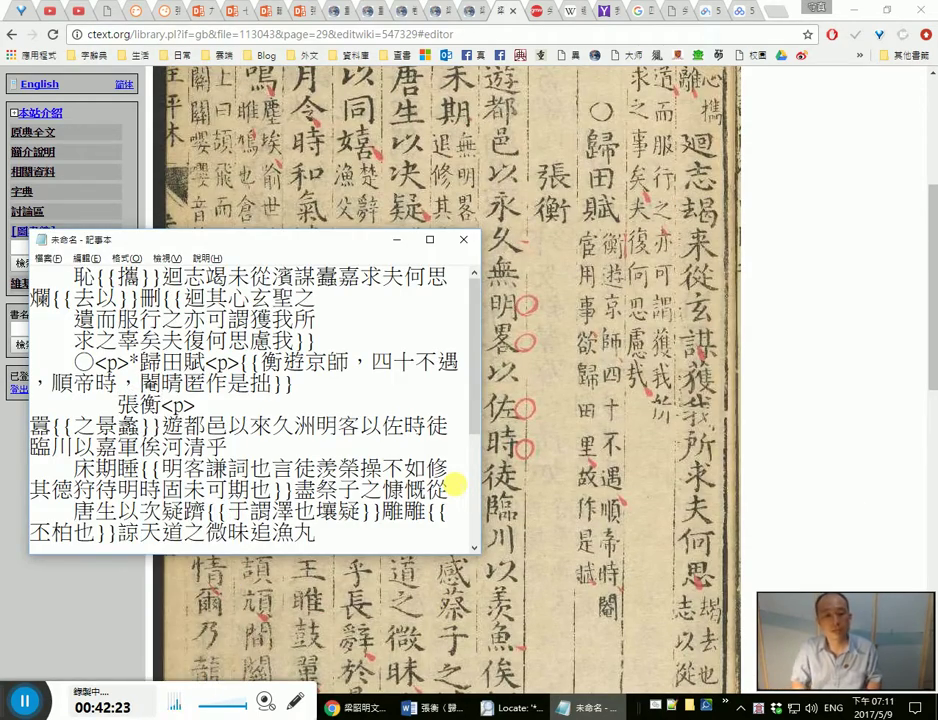
text(考中)
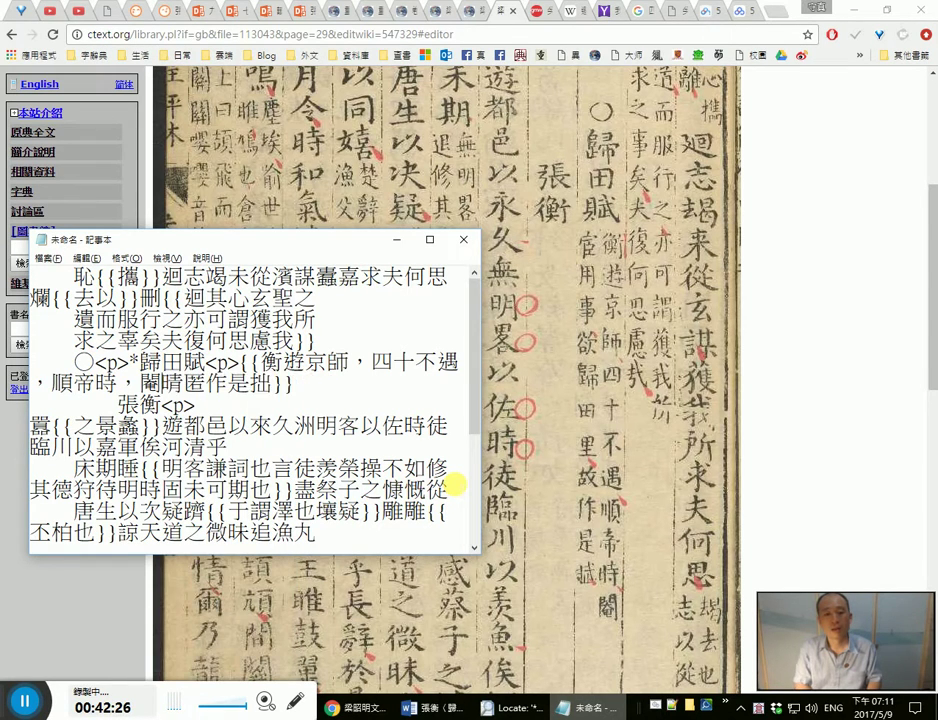
key(BackSpace)
key(BackSpace)
key(BackSpace)
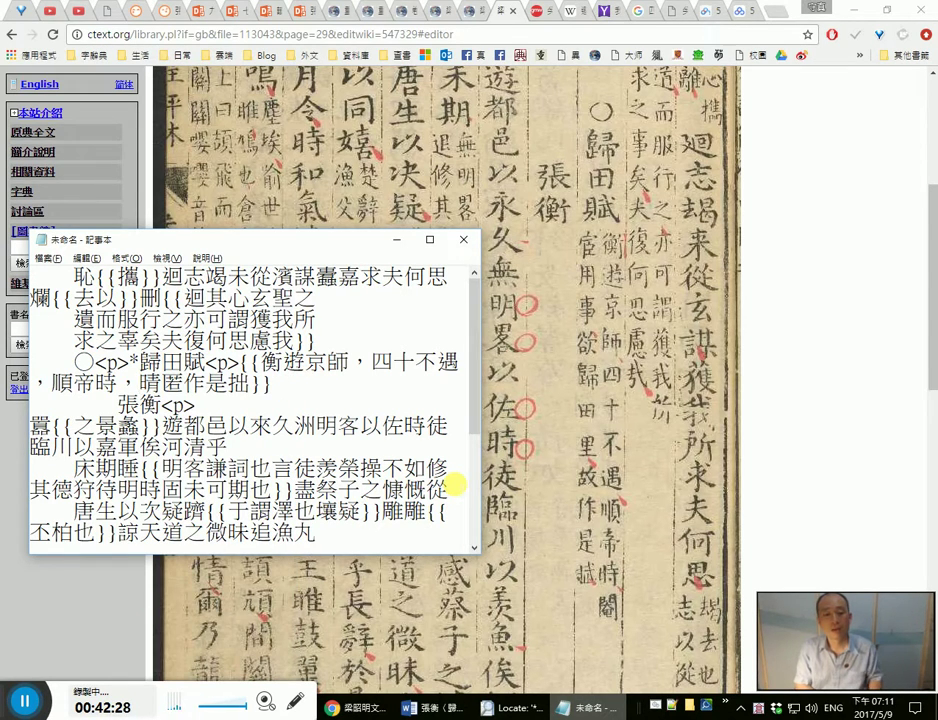
Step: Insert 閹宦用事， after 順帝時， in the note under the 歸田賦 heading
text(闟)
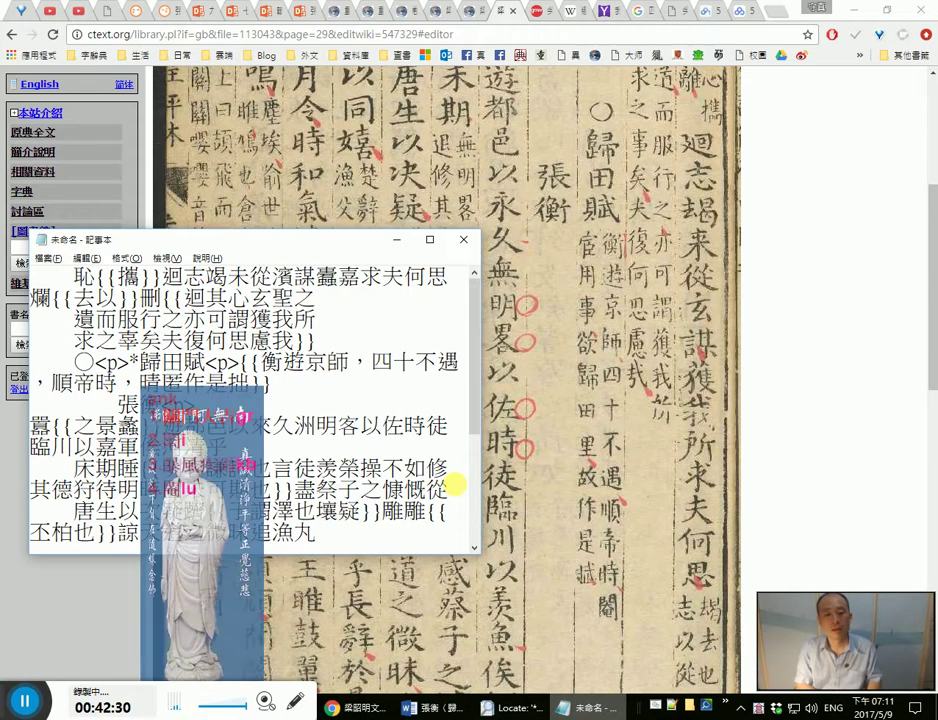
text(宦肺靜脈)
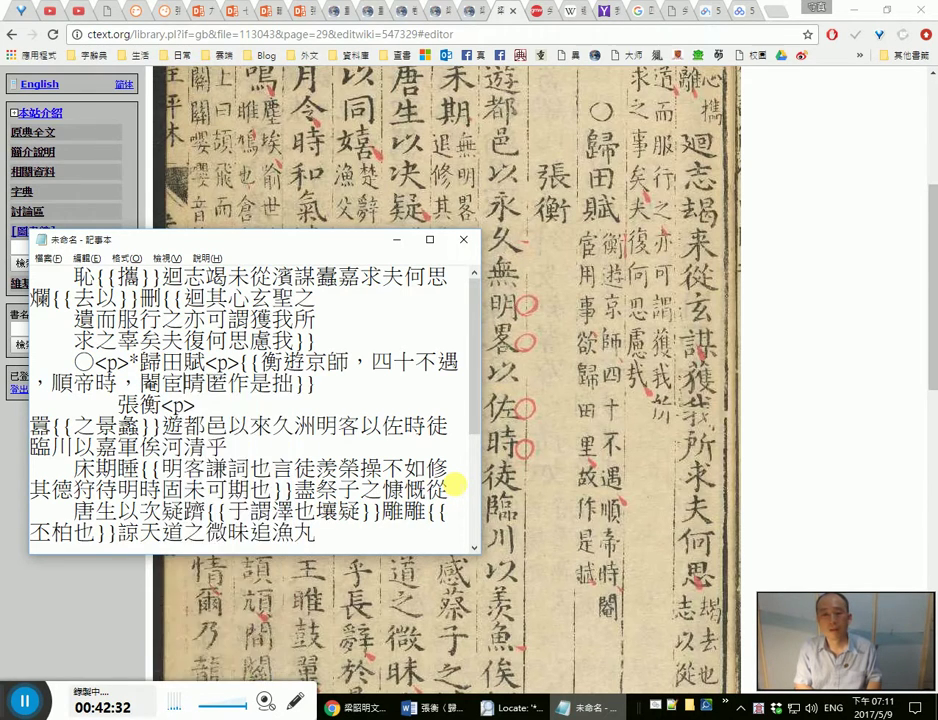
key(BackSpace)
key(BackSpace)
key(BackSpace)
key(BackSpace)
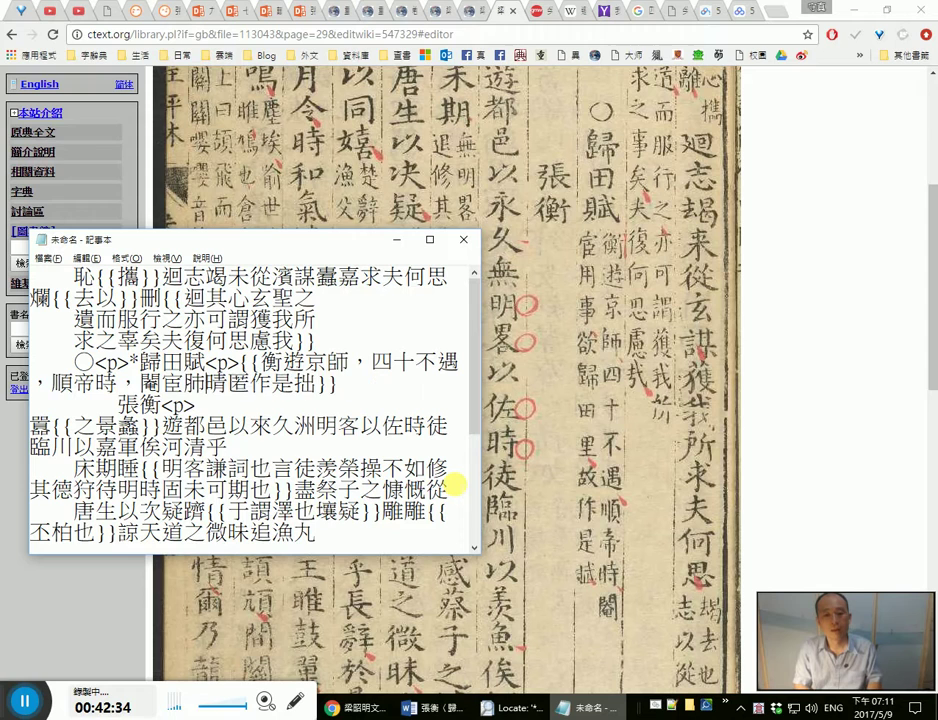
text(bqji)
key(space)
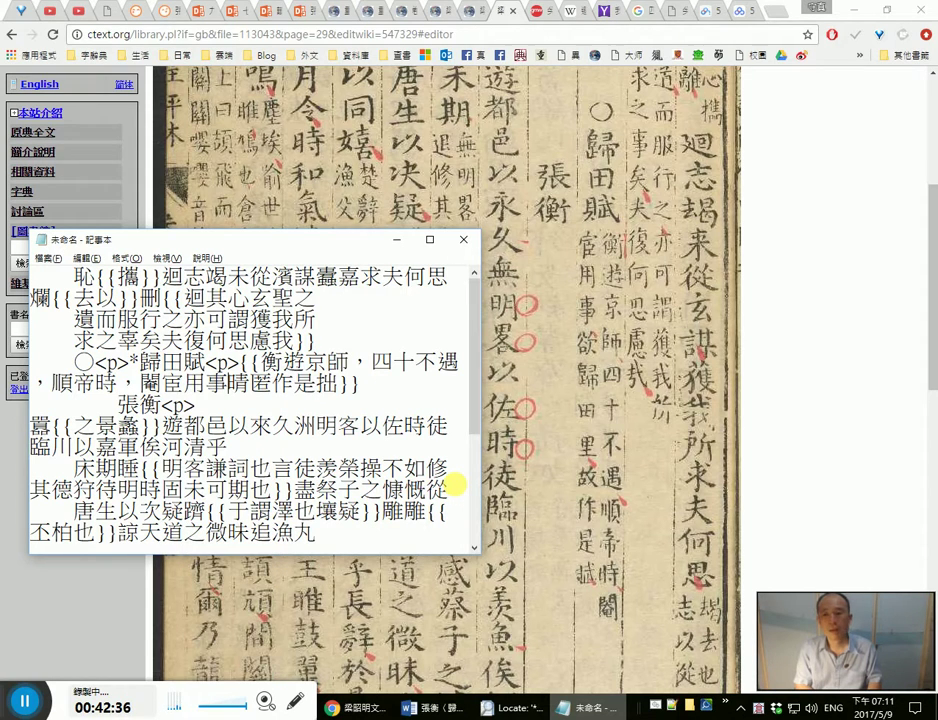
text(，)
text(crno)
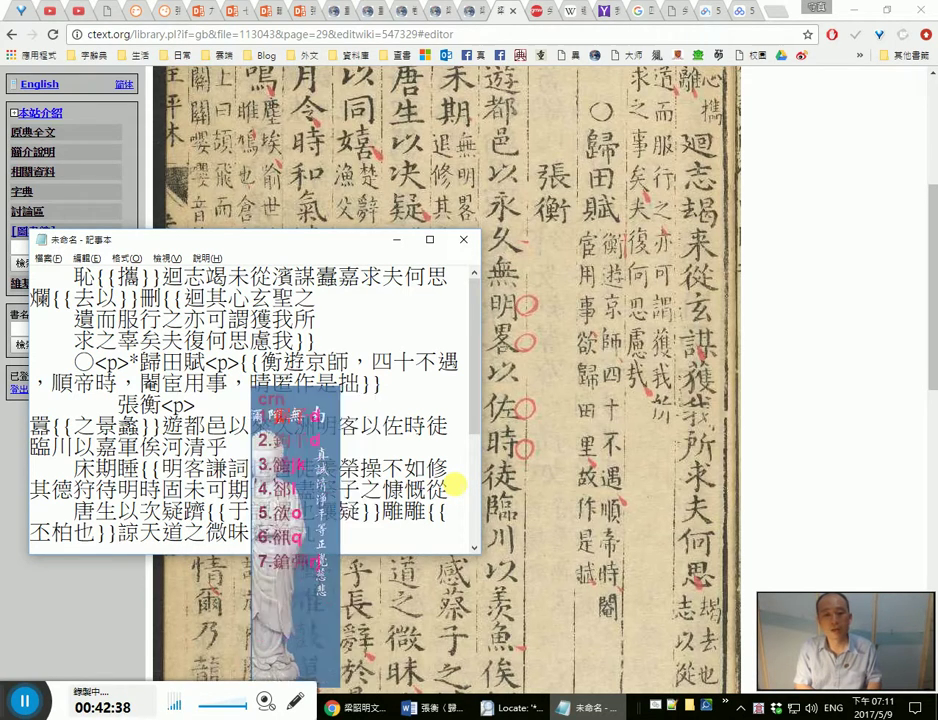
Step: Insert 欲歸田里 after 閹宦用事， in the note
key(space)
text(hmms)
key(space)
text(ww)
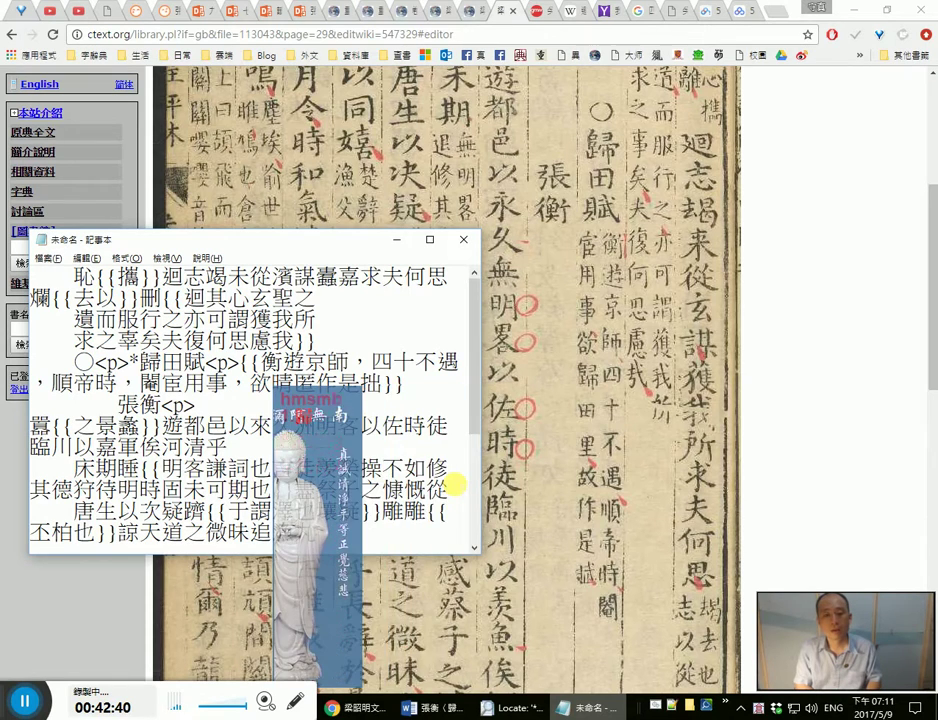
text(g)
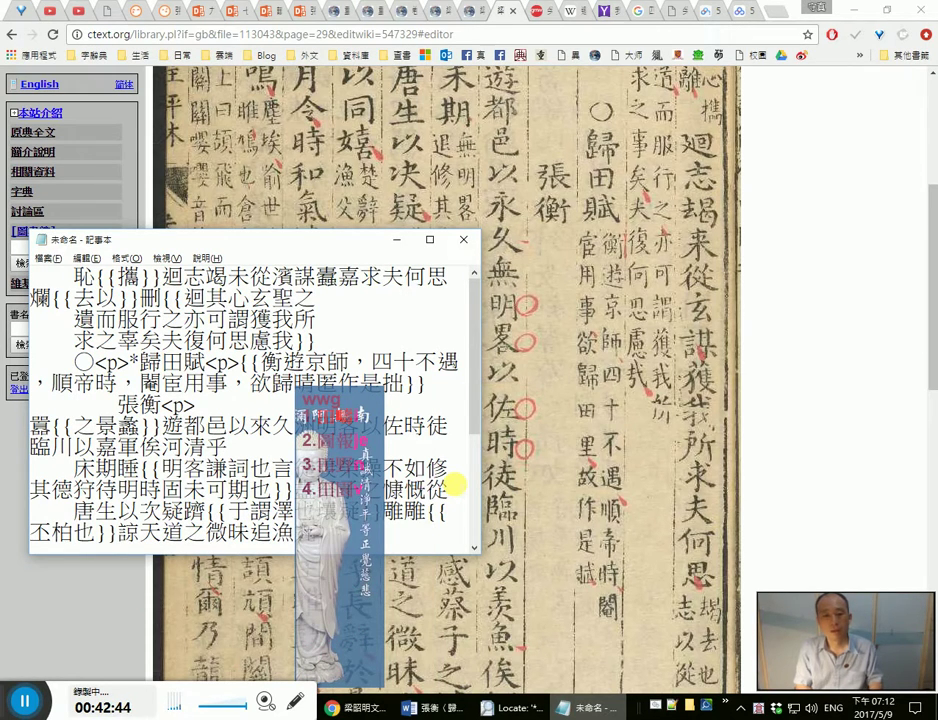
key(space)
text(wg)
key(space)
Step: Take 田里 from the note and search all opened documents in Notepad++ for it
key(shift+Left)
key(shift+Left)
key(ctrl+c)
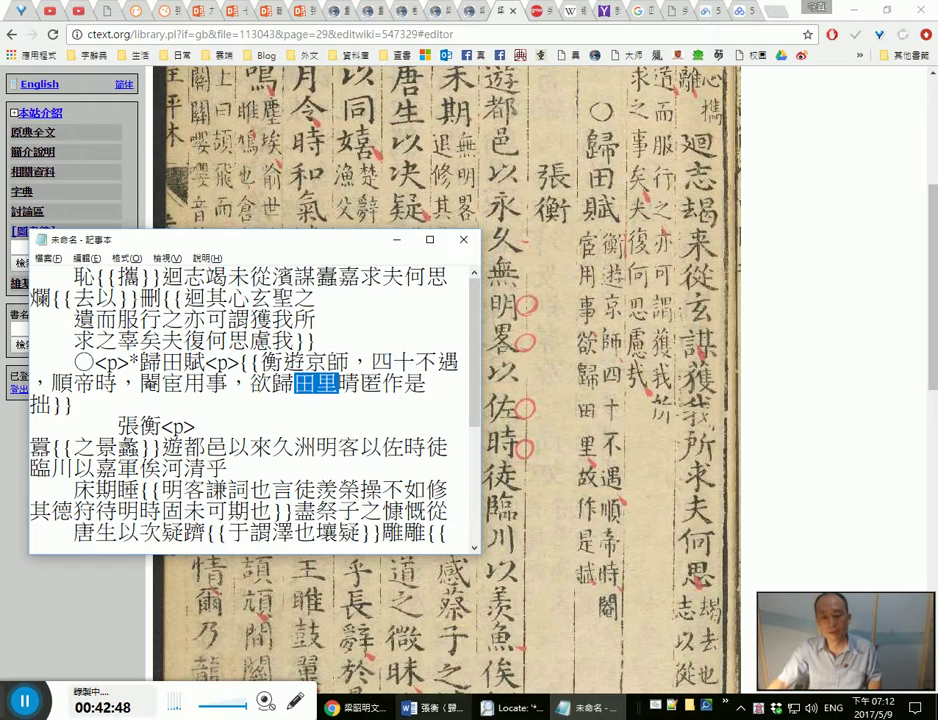
key(alt+Tab)
key(ctrl+f)
key(ctrl+v)
key(alt+o)
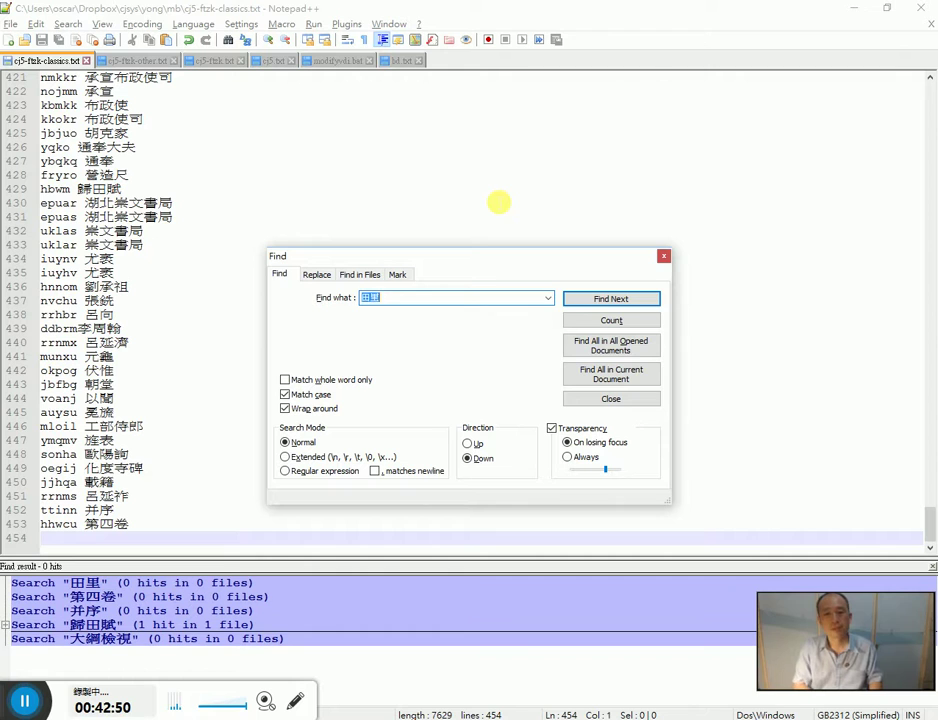
Step: Add the entry wwg 田里 on a new line at the end of cj5-ftzk.txt
key(Escape)
key(ctrl+Tab)
key(ctrl+Tab)
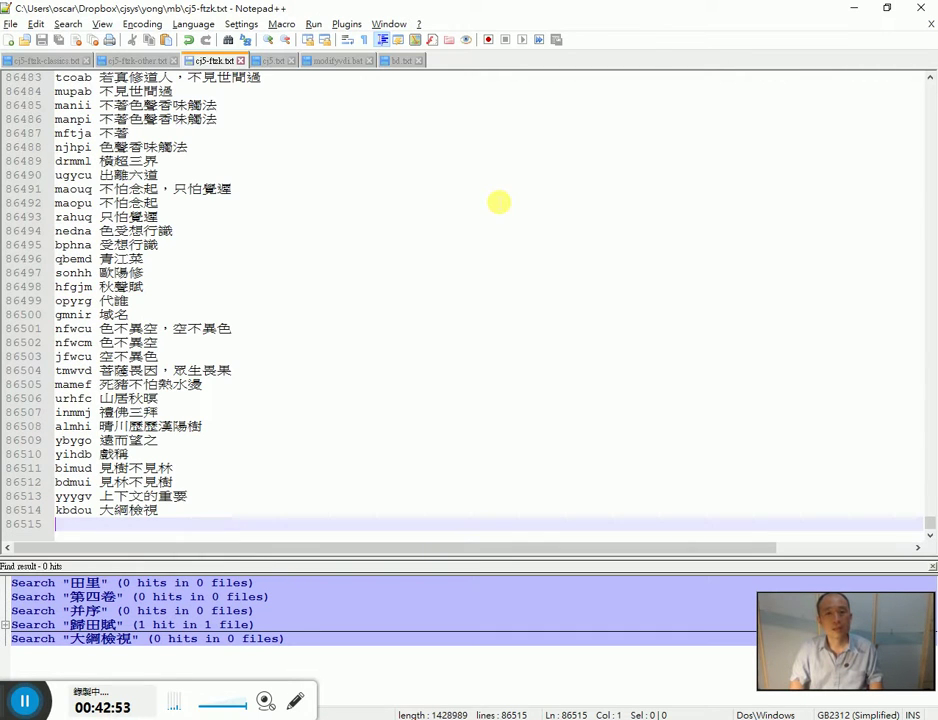
key(ctrl+f)
key(ctrl+c)
key(Escape)
key(ctrl+v)
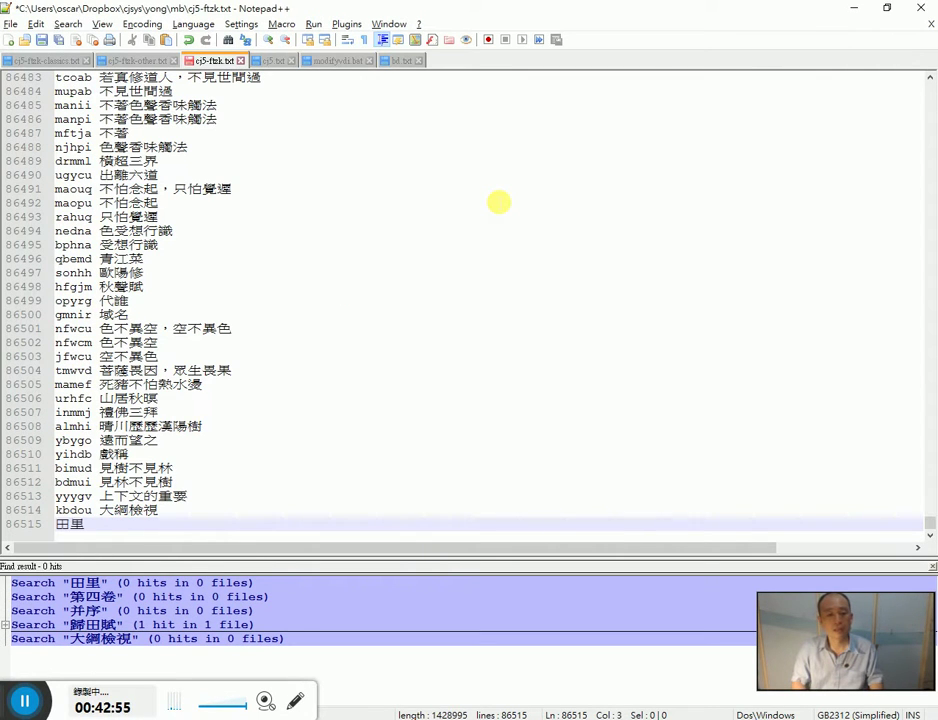
key(Home)
text(田疇)
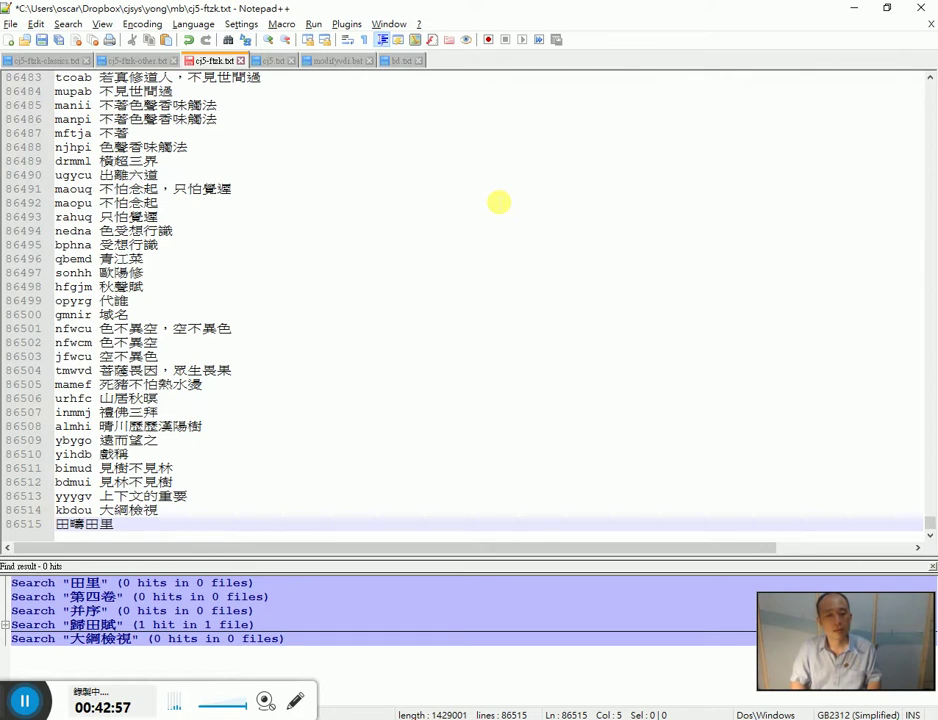
key(BackSpace)
key(BackSpace)
text(wwg)
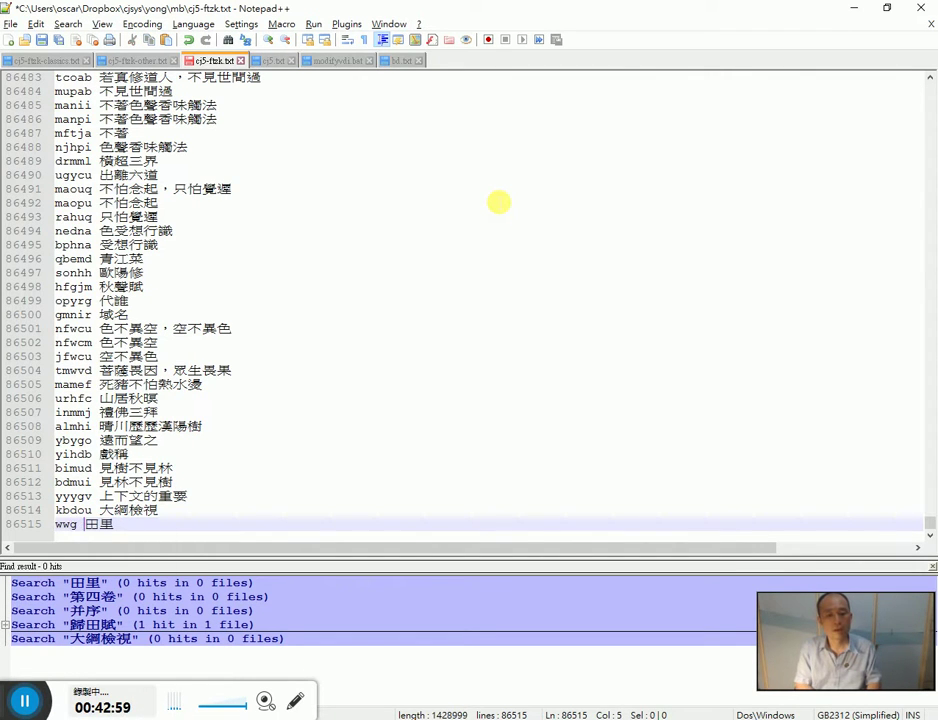
key(Return)
Step: Back in Notepad, add ， after 田里, replace 晴匿 with 故, and end the note with 賦。 in place of 拙
key(alt+Tab)
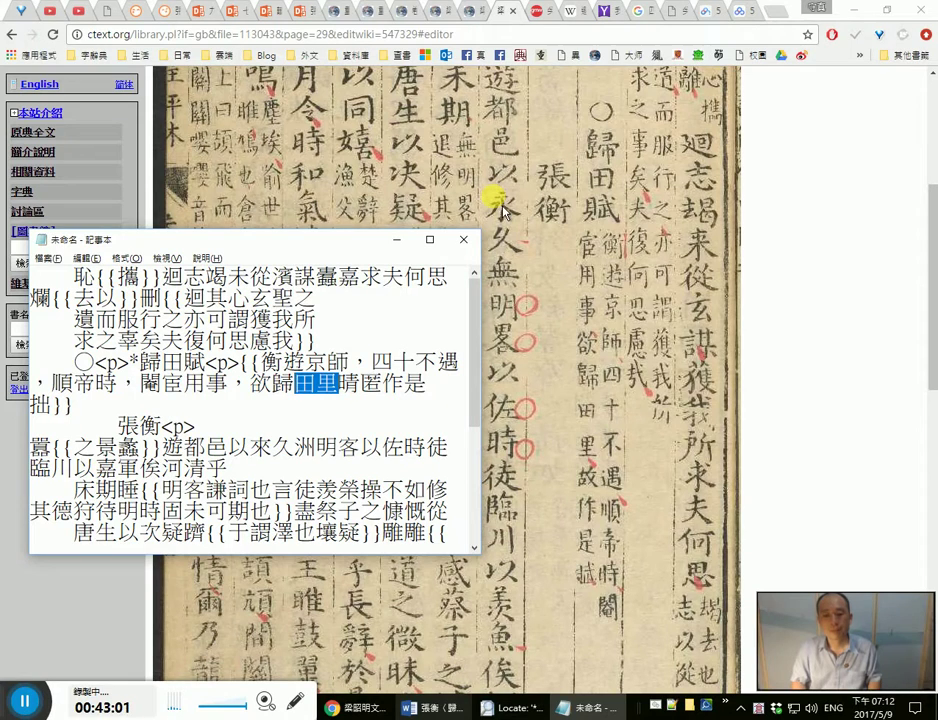
key(Left)
text(，)
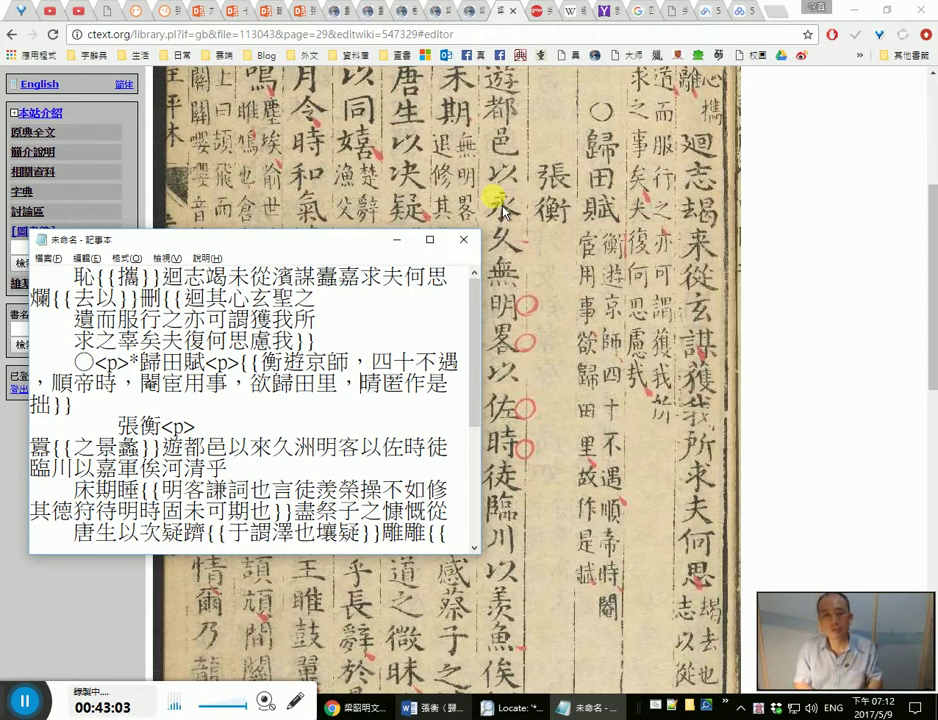
text(故)
key(Delete)
key(Delete)
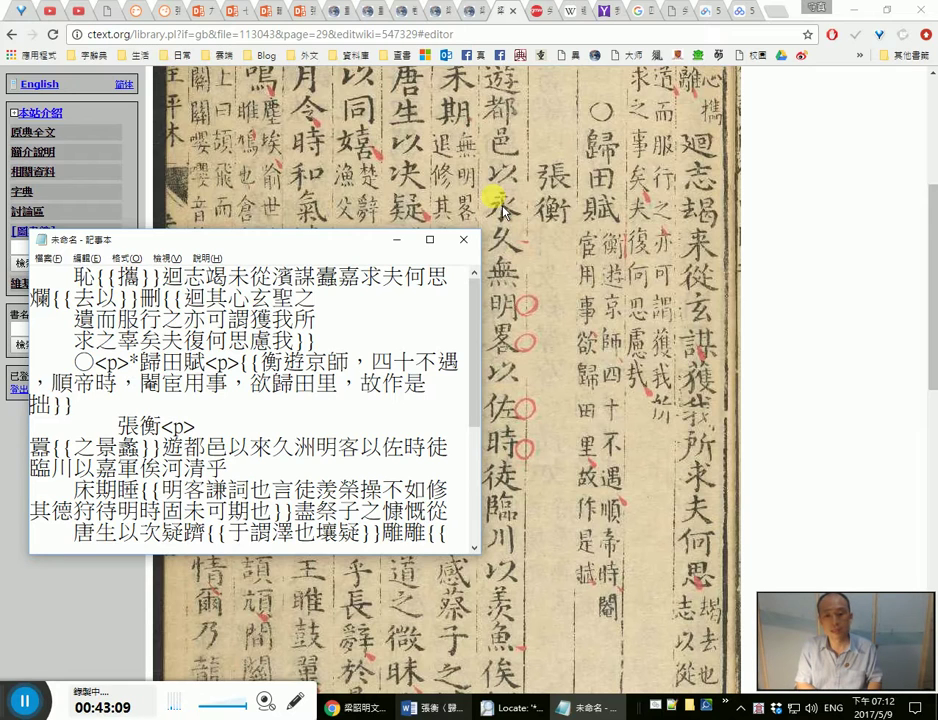
text(賦)
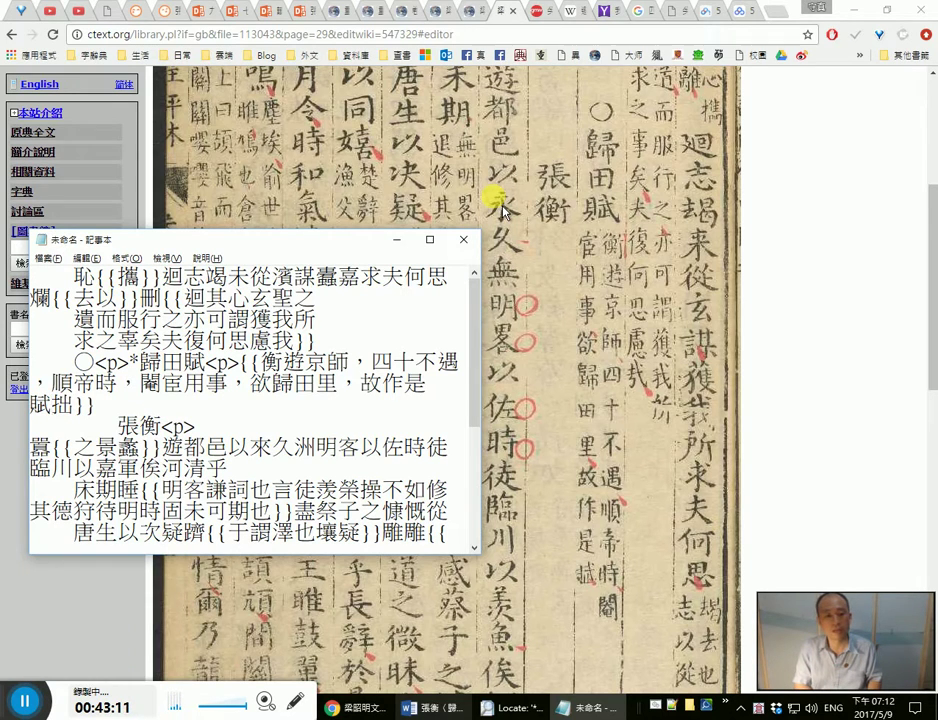
key(Delete)
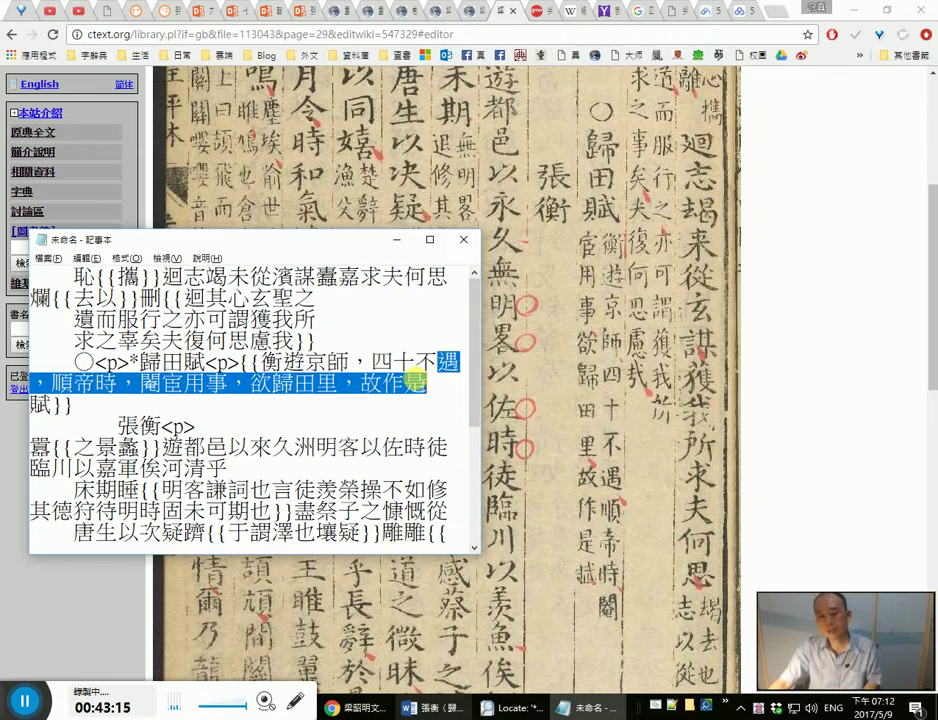
click(413, 381)
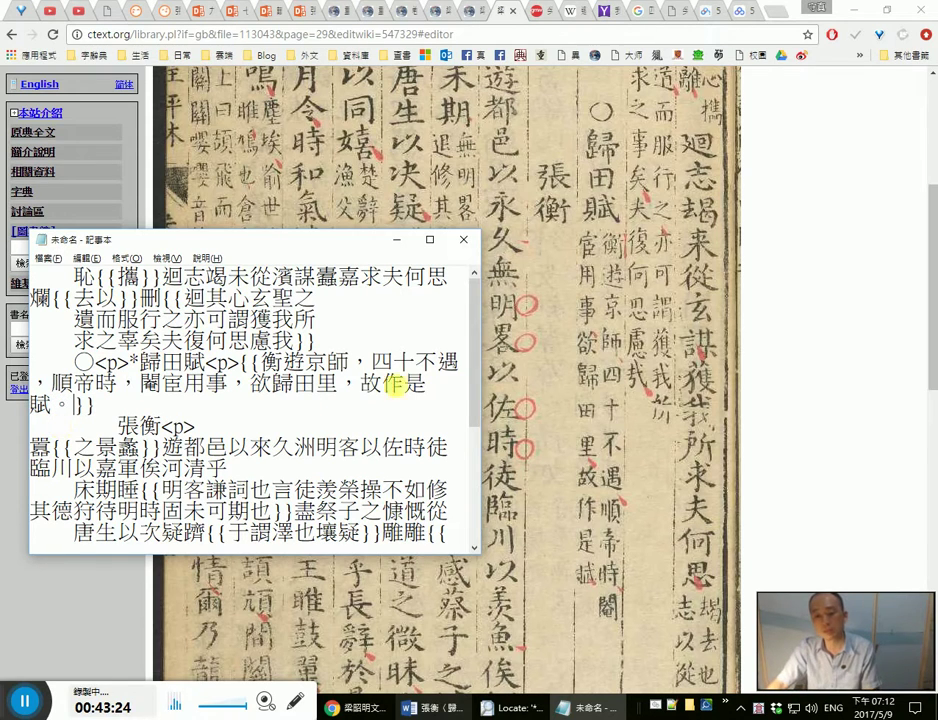
drag(383, 388, 418, 392)
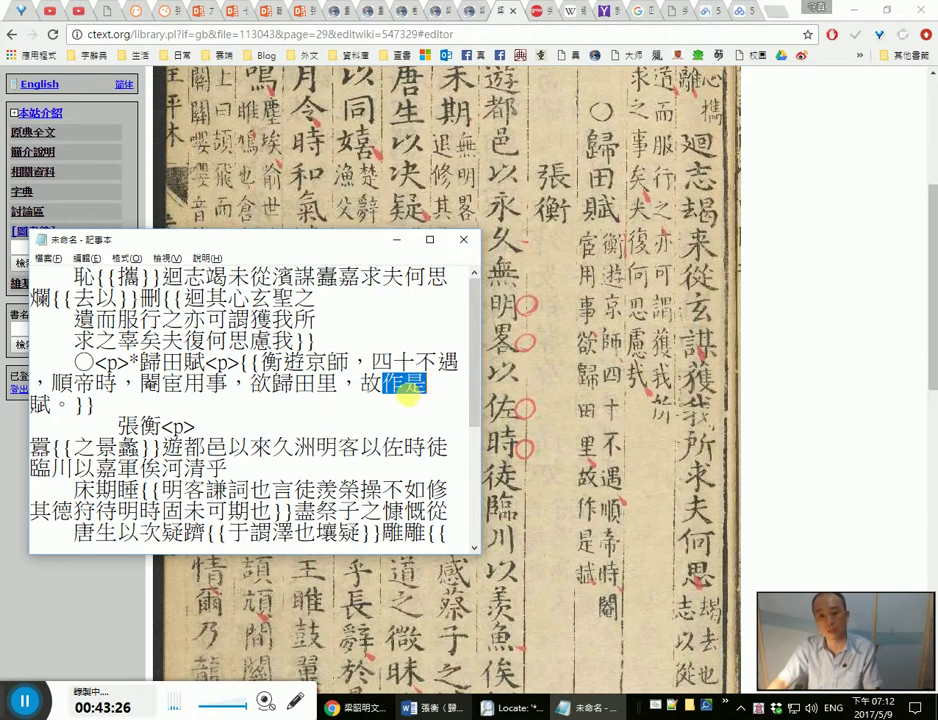
click(413, 393)
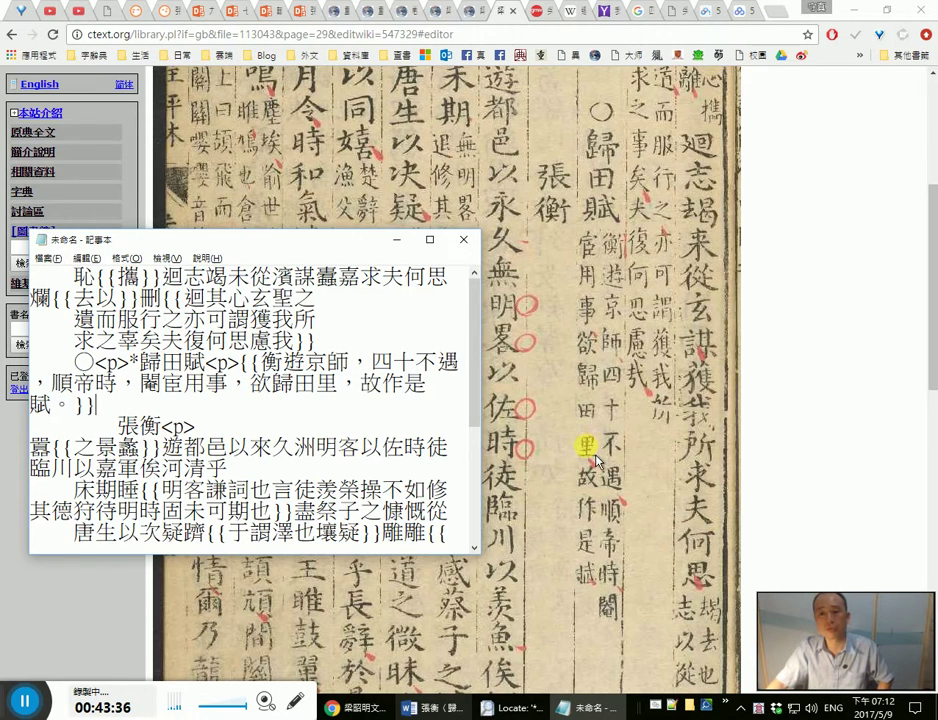
Step: Compare the 張衡 line with the scan and delete one leading space before 張衡
scroll(597, 461, up, 3)
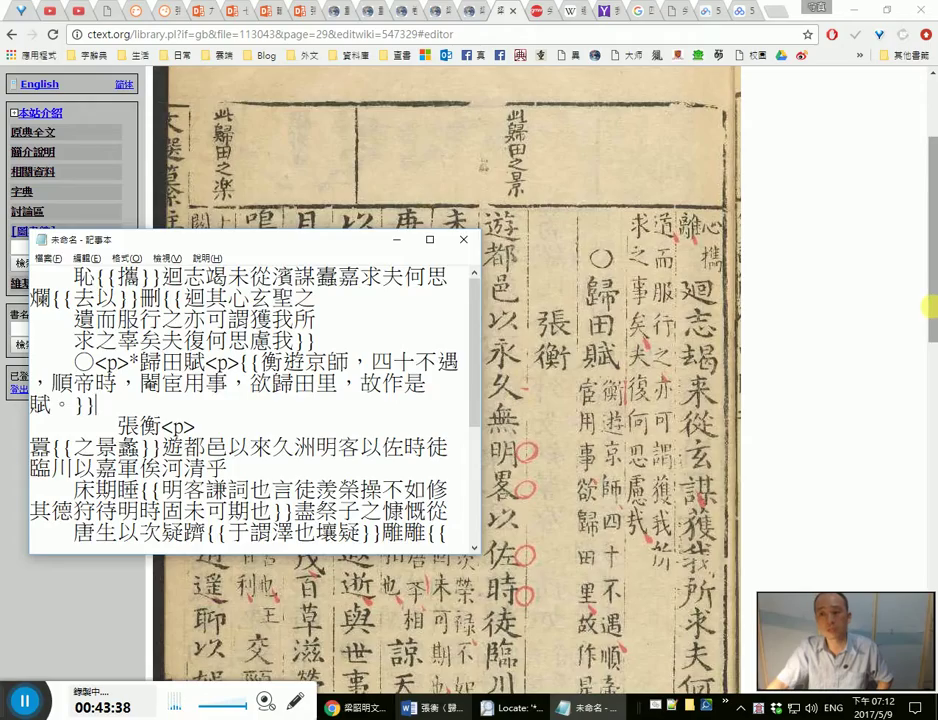
drag(928, 245, 928, 303)
key(alt+Tab)
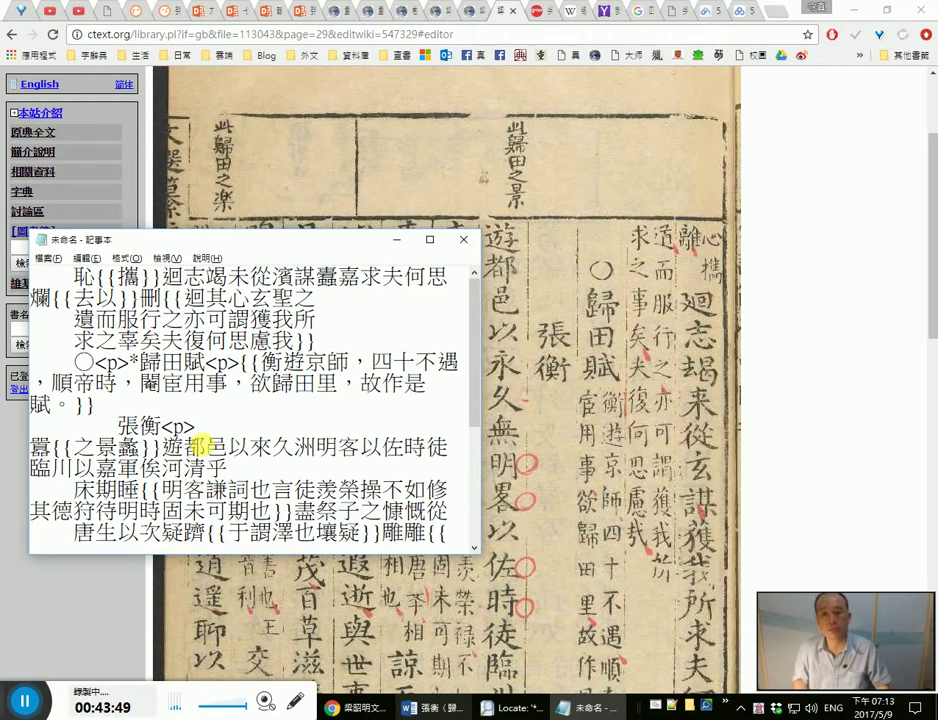
key(Delete)
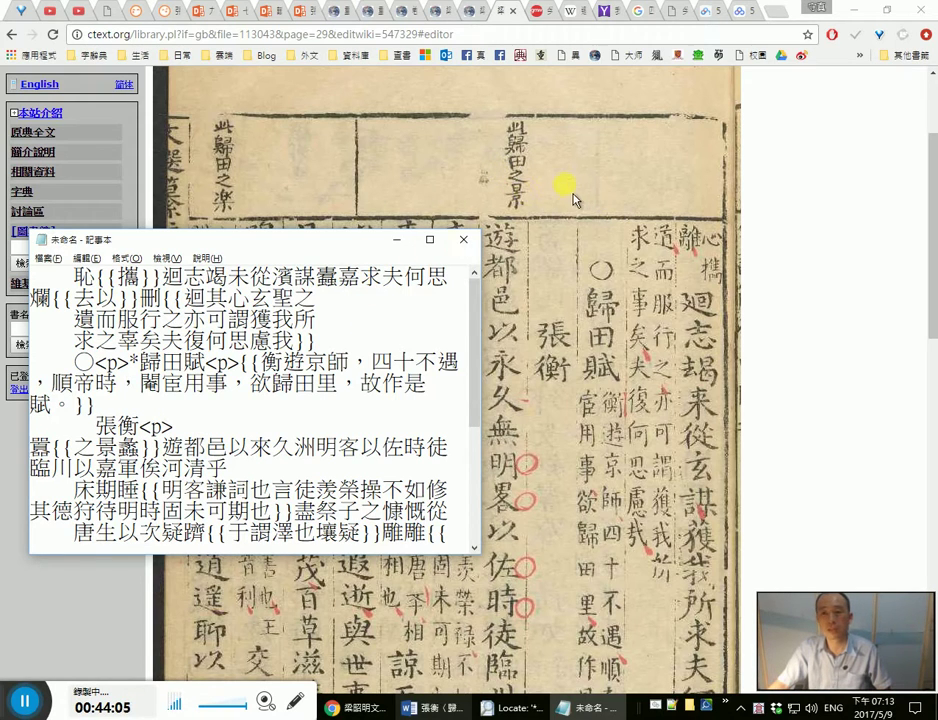
click(848, 243)
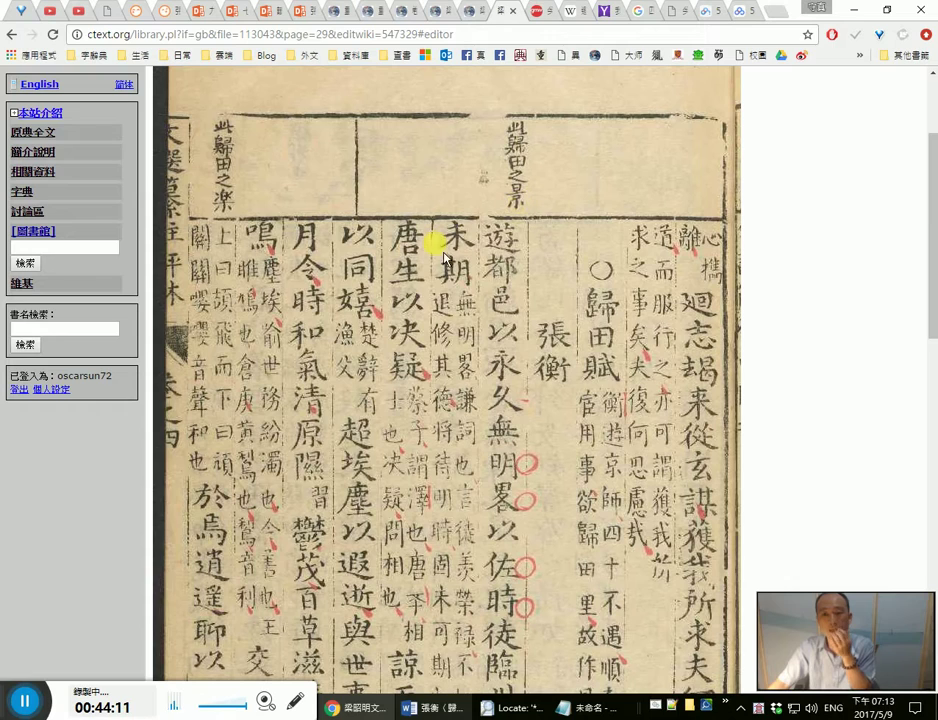
scroll(373, 486, down, 1)
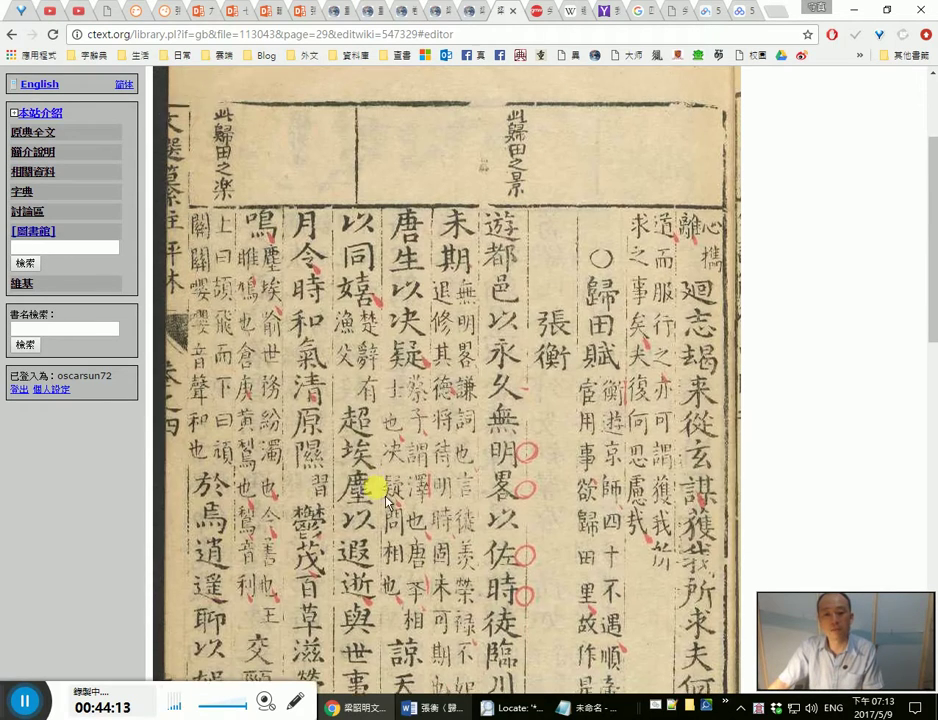
key(alt+Tab)
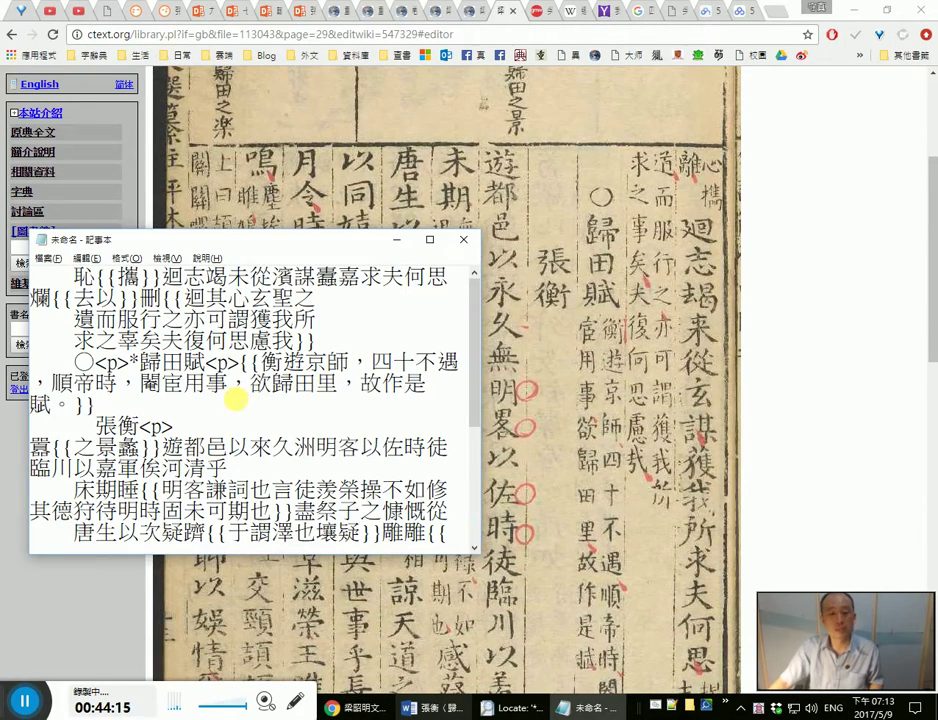
Step: Move the whole corrected text from Notepad into the empty page 29 editor on ctext.org and save the edit
key(ctrl+a)
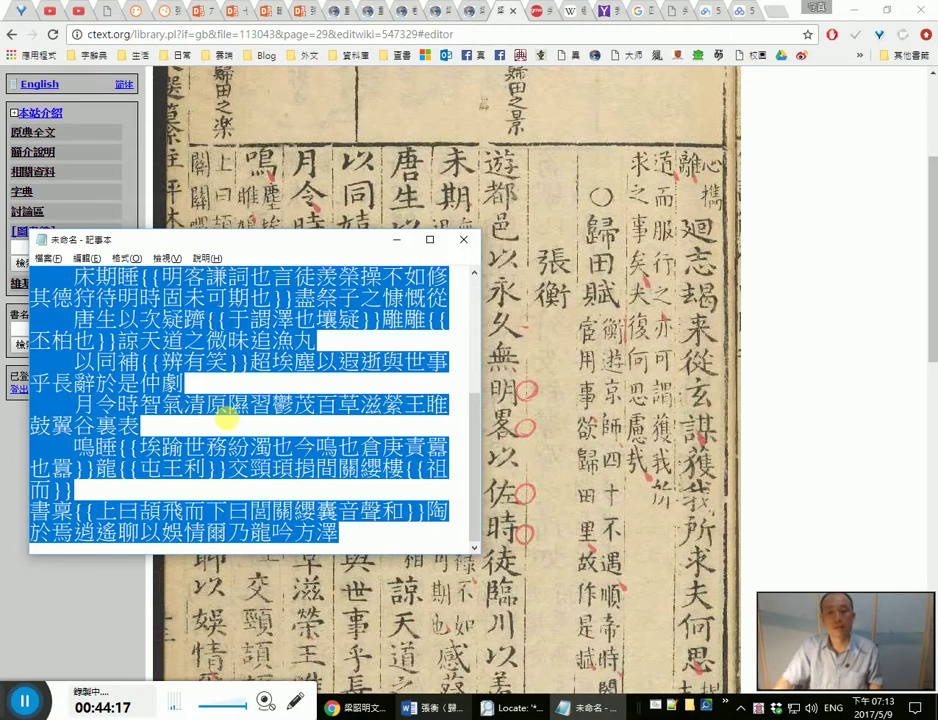
key(ctrl+x)
key(alt+Tab)
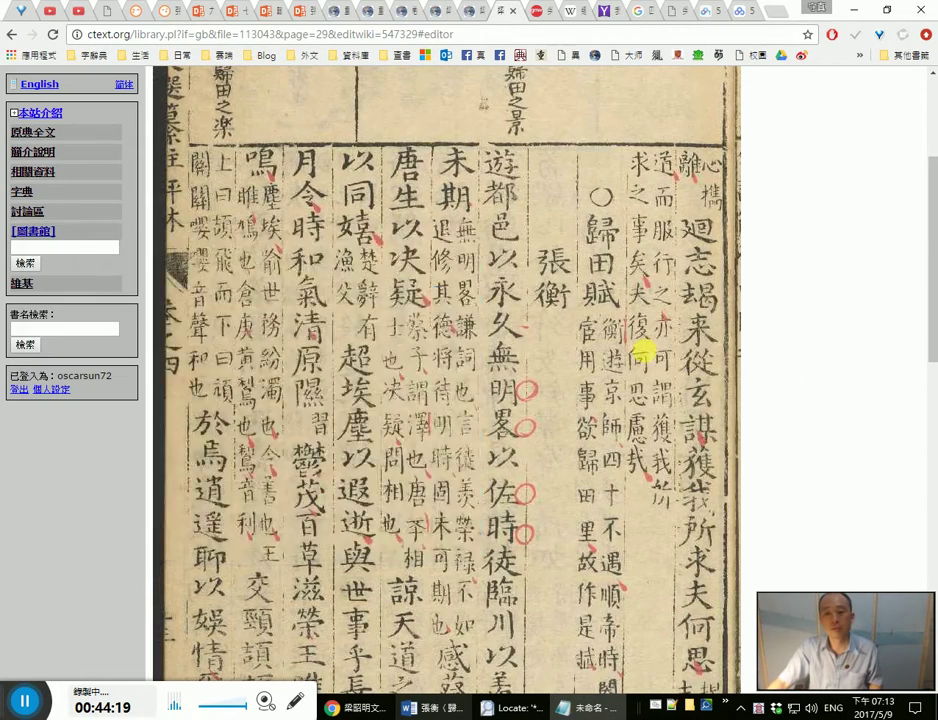
right_click(588, 396)
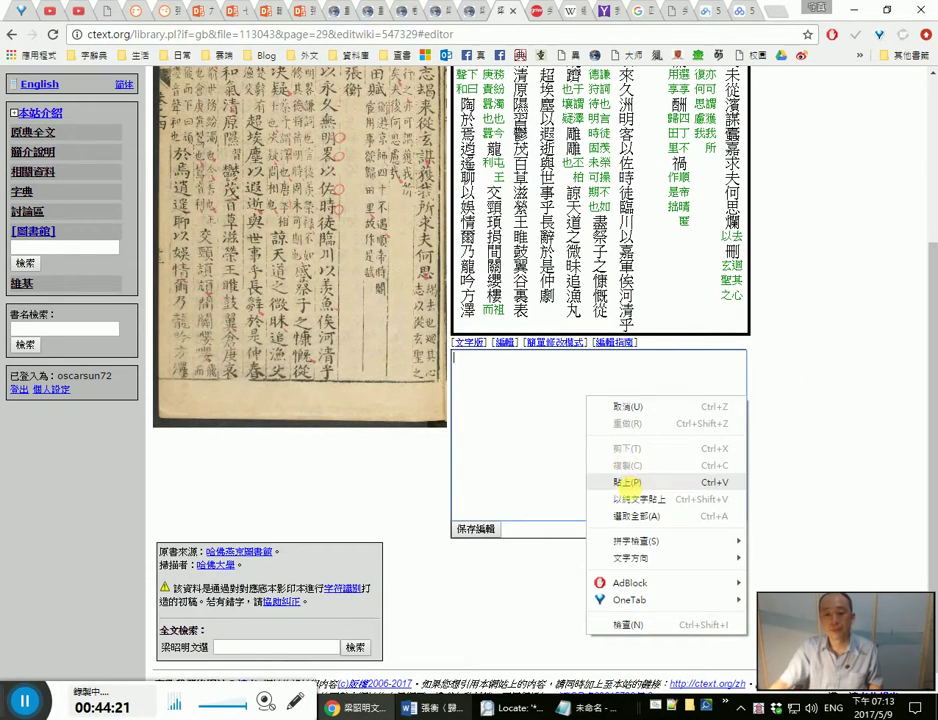
click(633, 482)
click(484, 529)
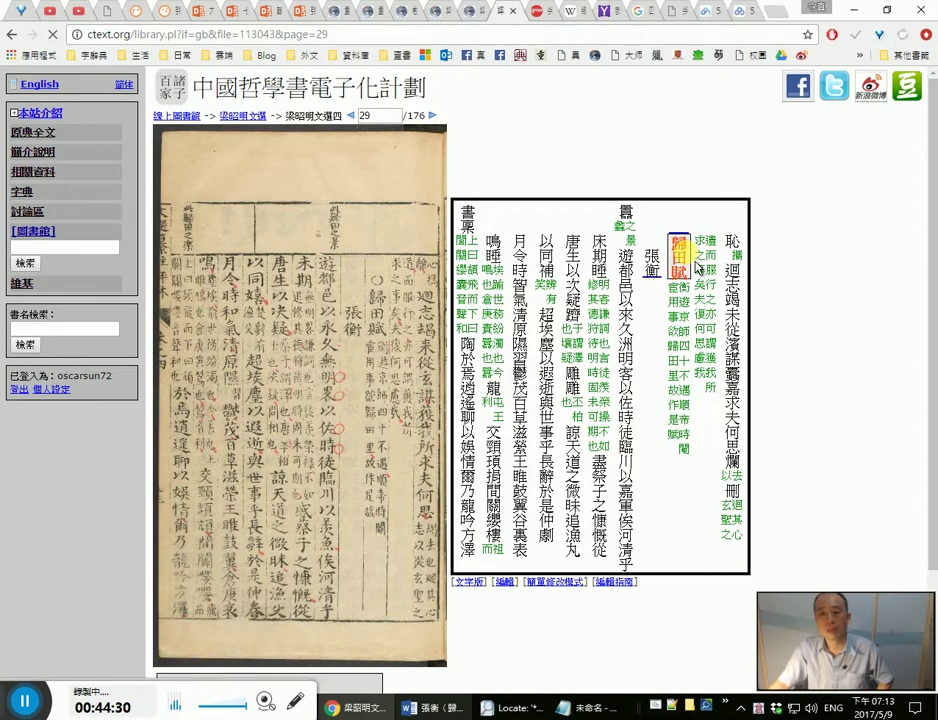
Step: View the 歸田賦 section in the text version, then return to page 29 and open the 編輯指南 editing guide
click(697, 264)
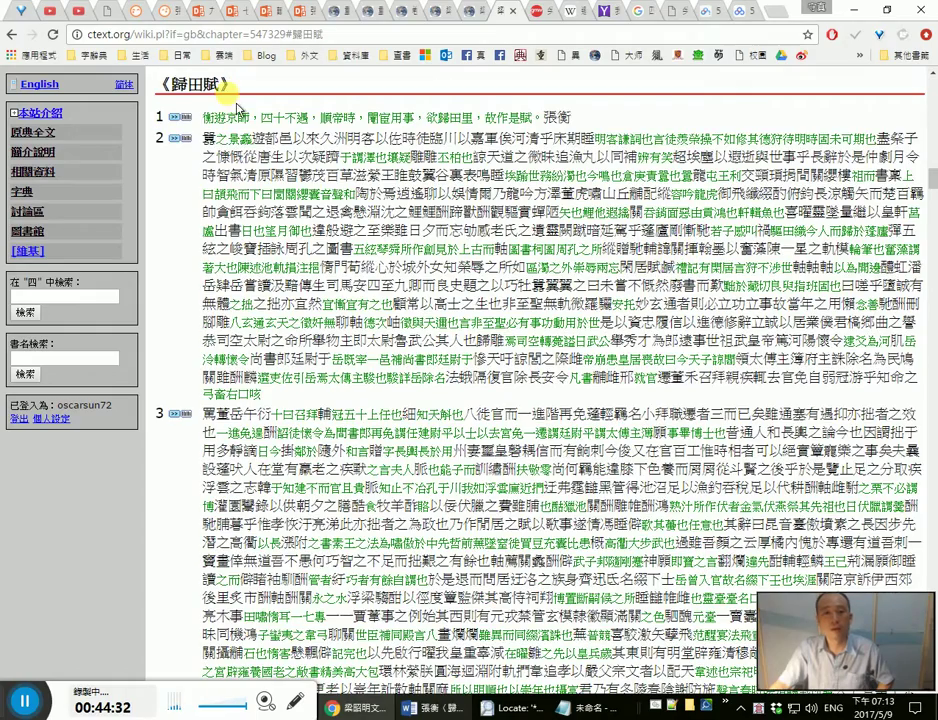
scroll(240, 112, up, 2)
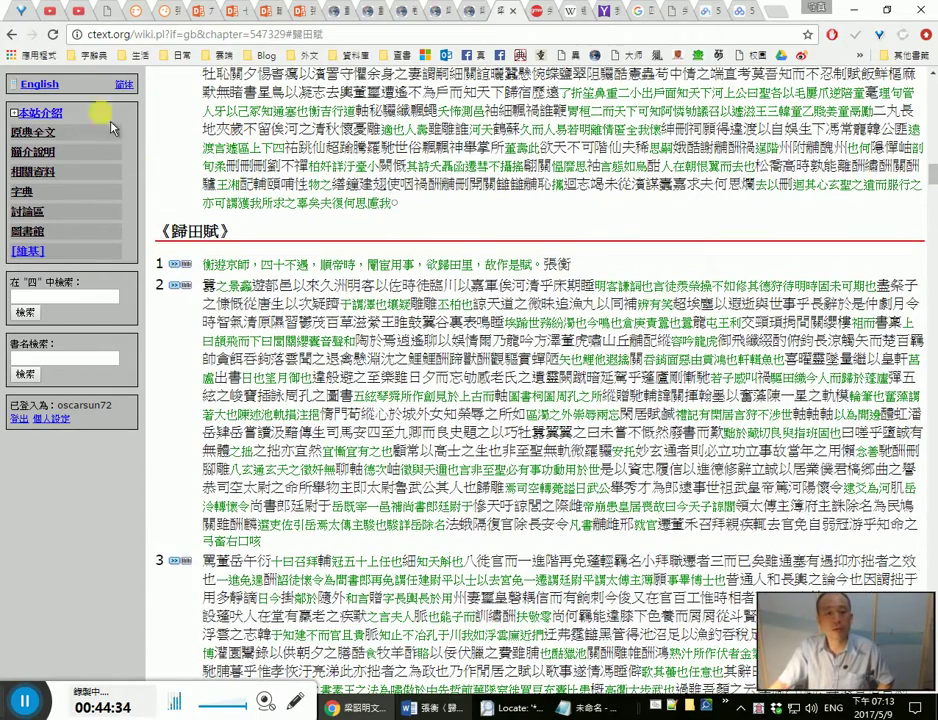
click(18, 42)
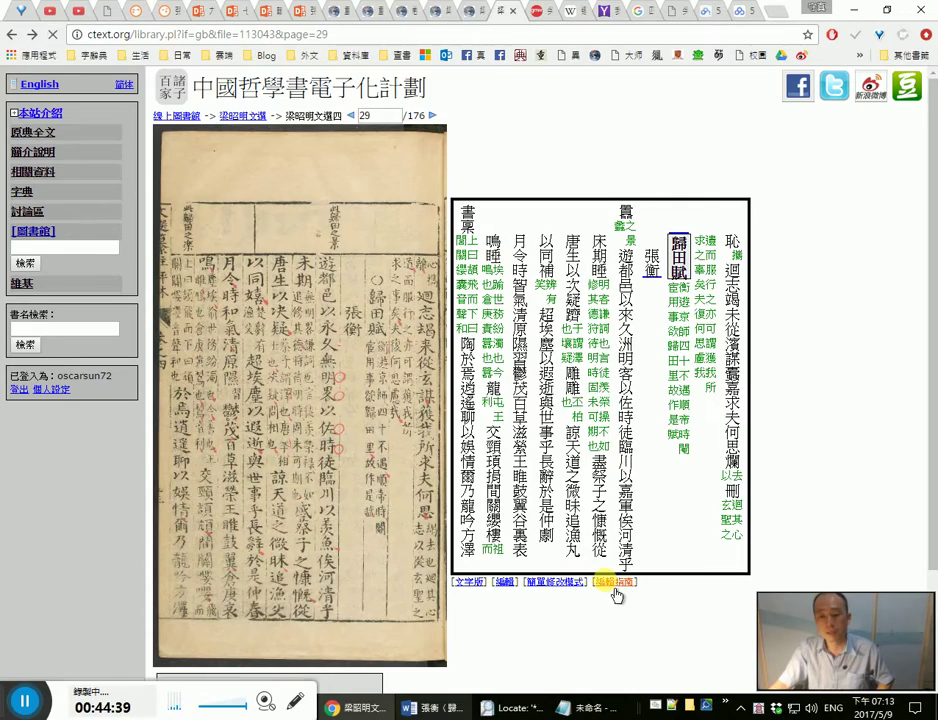
click(614, 581)
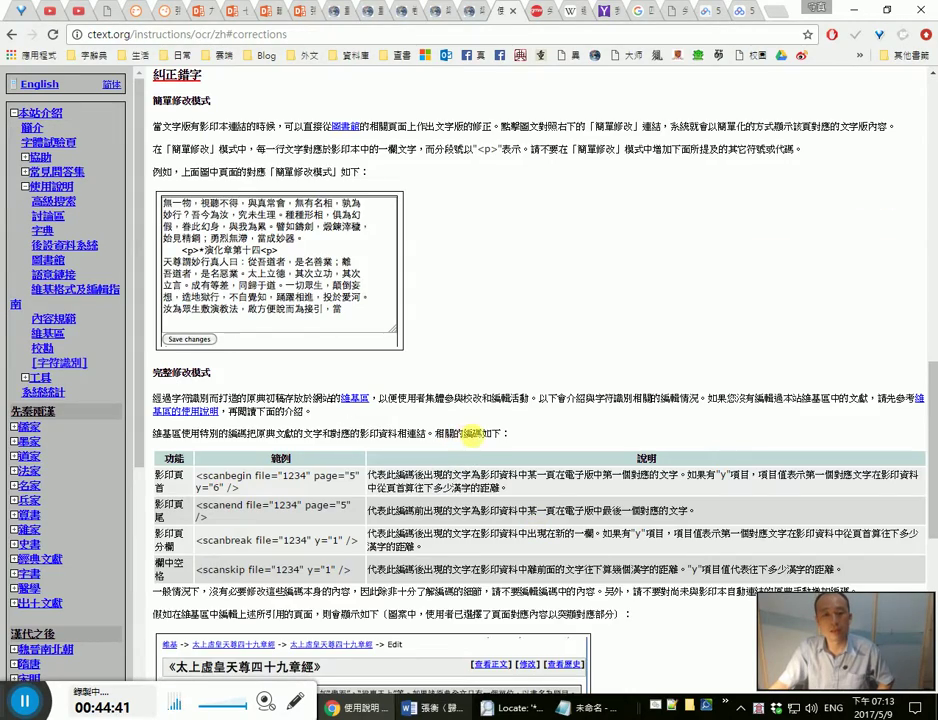
Step: Read the editing guide's sections on 糾正錯字, 簡單修改模式 and 完整修改模式, including the encoding examples and search illustrations
scroll(472, 433, down, 5)
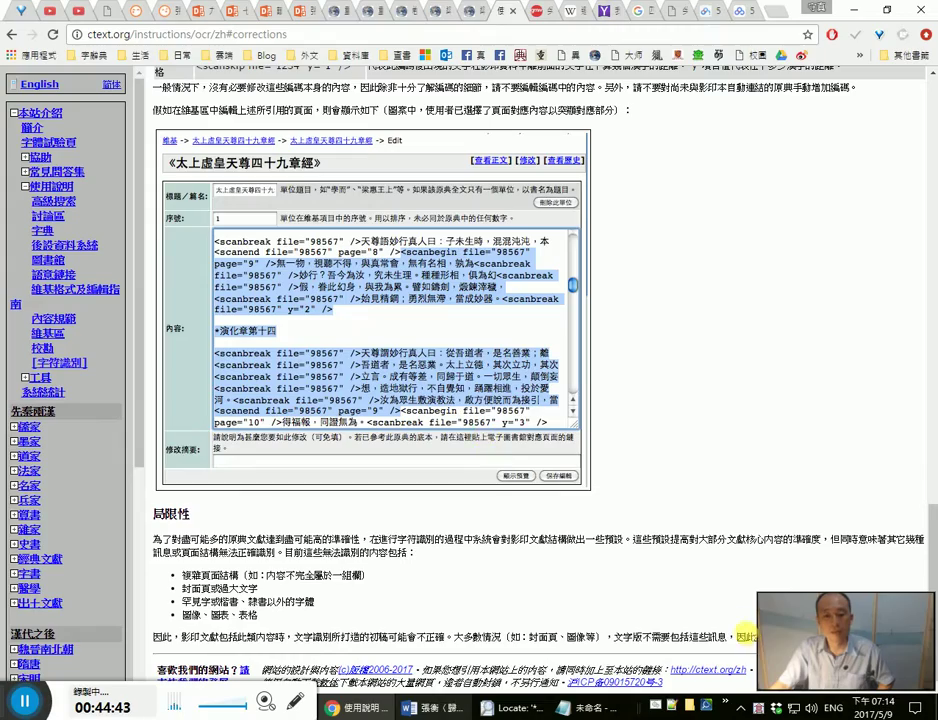
scroll(660, 600, up, 6)
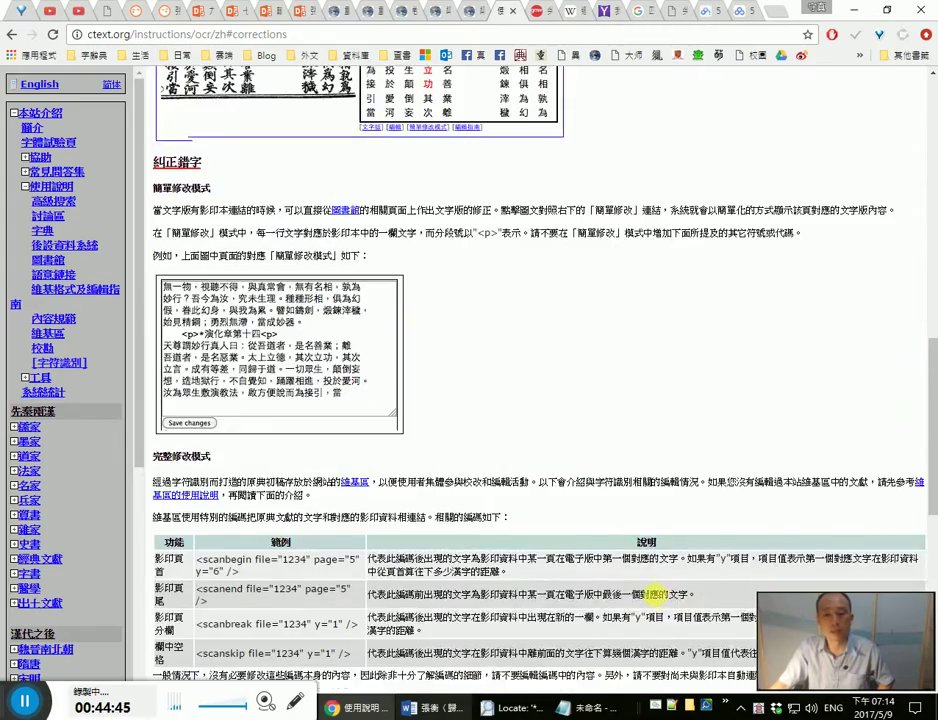
scroll(656, 596, up, 4)
scroll(667, 606, up, 3)
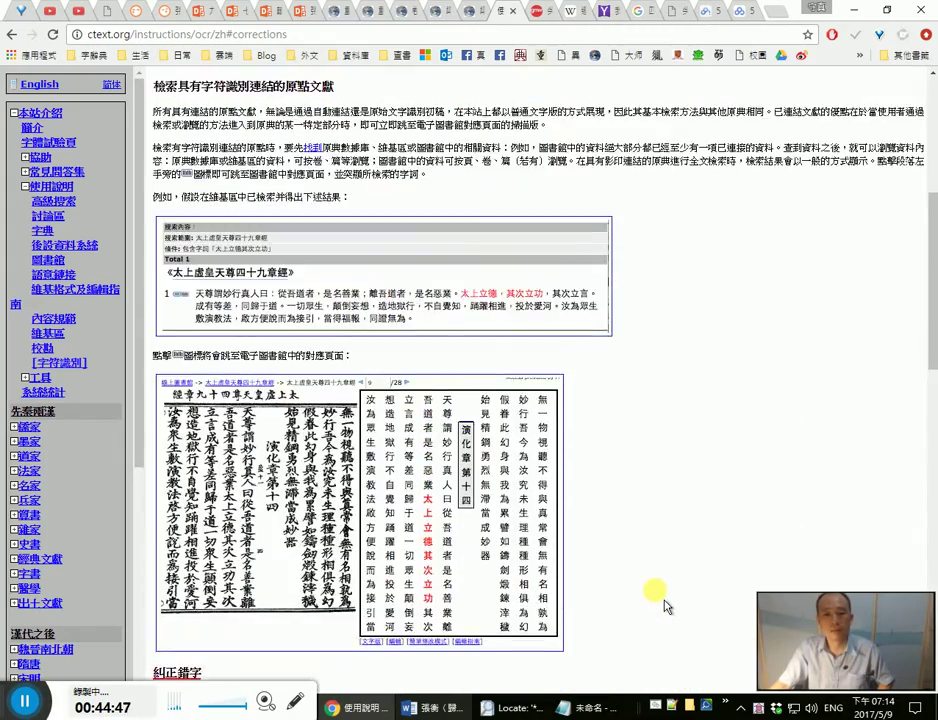
scroll(667, 606, down, 4)
scroll(667, 606, down, 2)
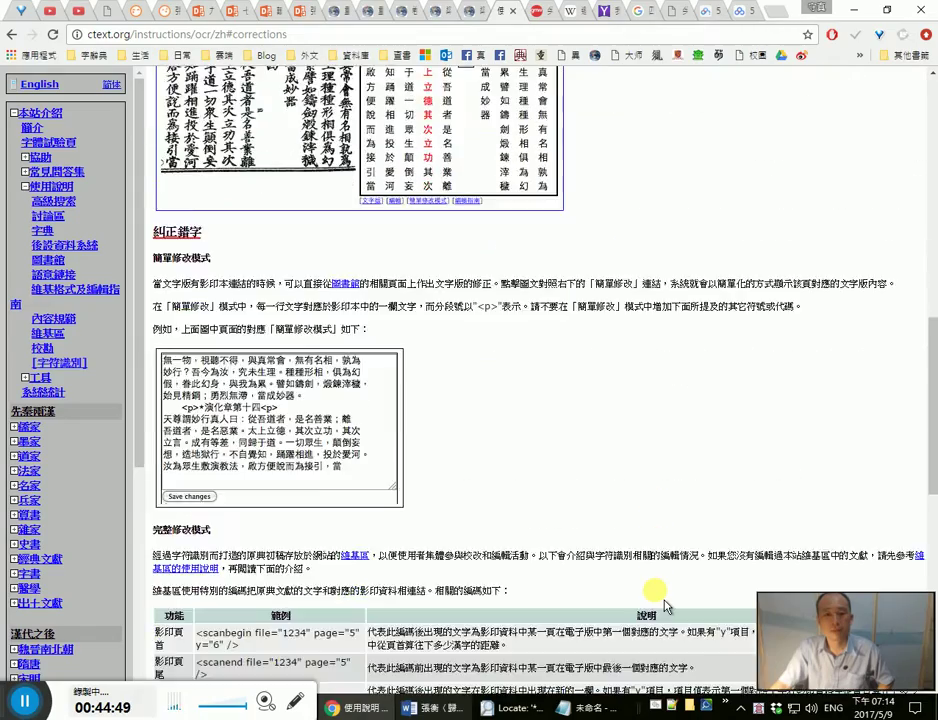
scroll(665, 600, down, 1)
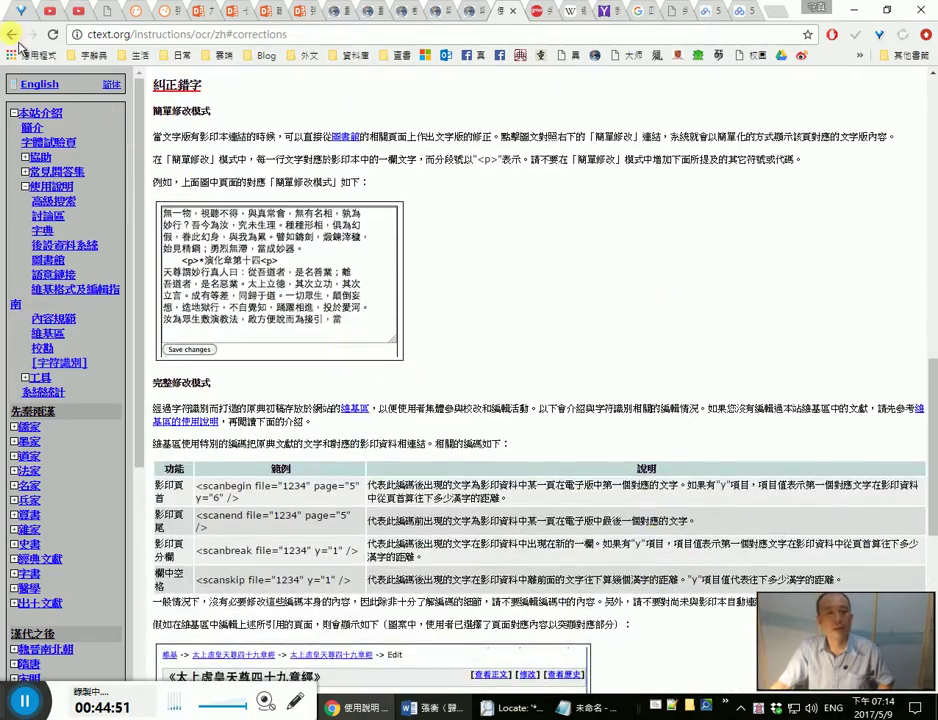
Step: Return from the editing guide to page 29 of 梁昭明文選四 and copy that page's web address
click(12, 34)
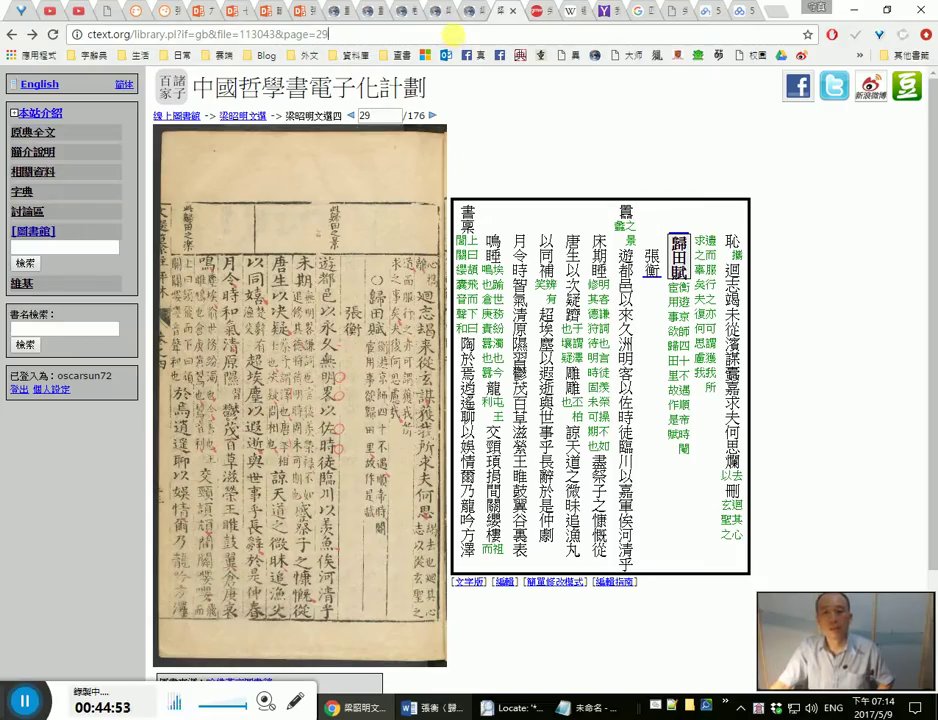
click(453, 35)
right_click(468, 34)
click(486, 86)
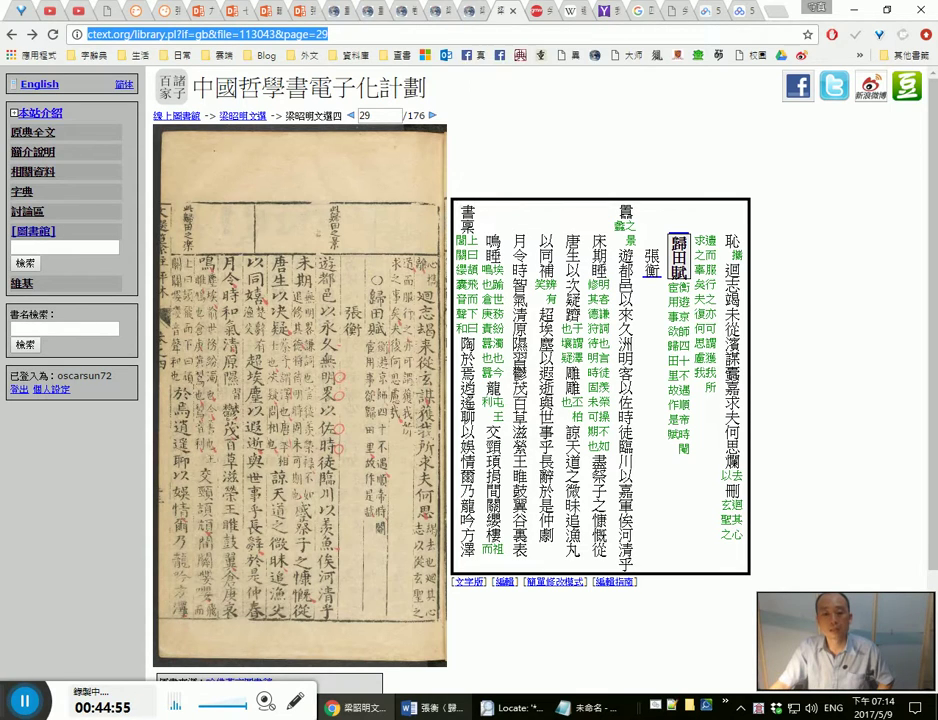
click(422, 708)
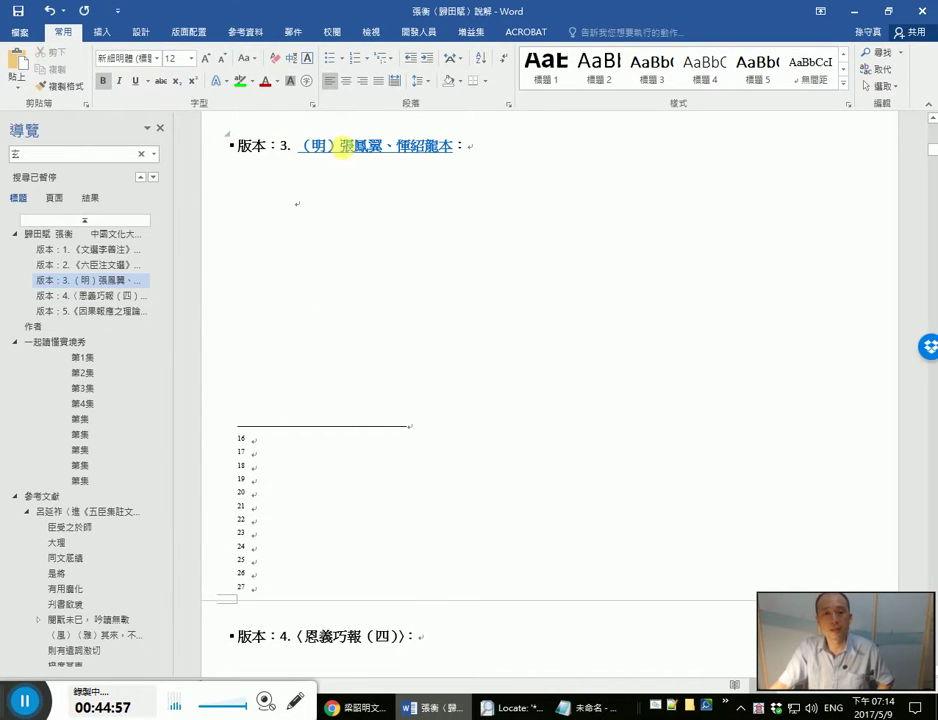
right_click(343, 148)
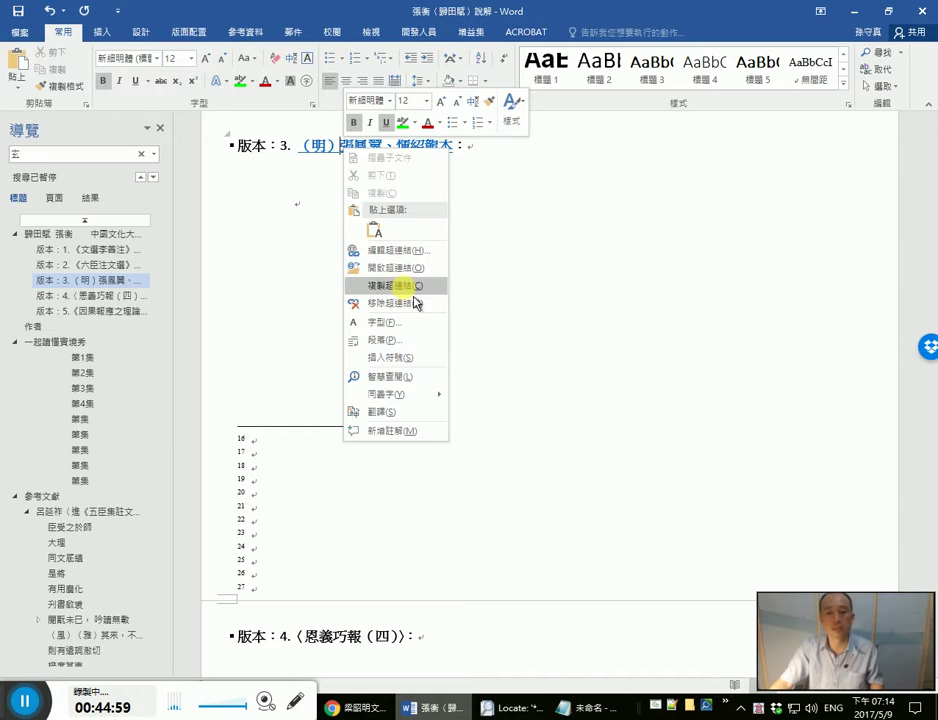
click(412, 252)
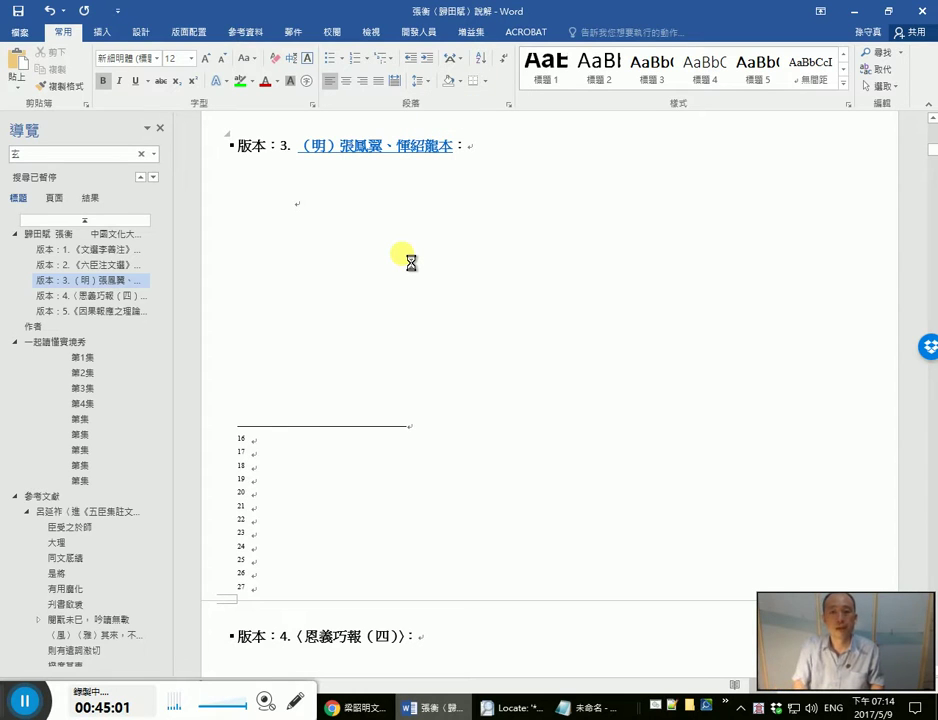
key(ctrl+a)
key(ctrl+v)
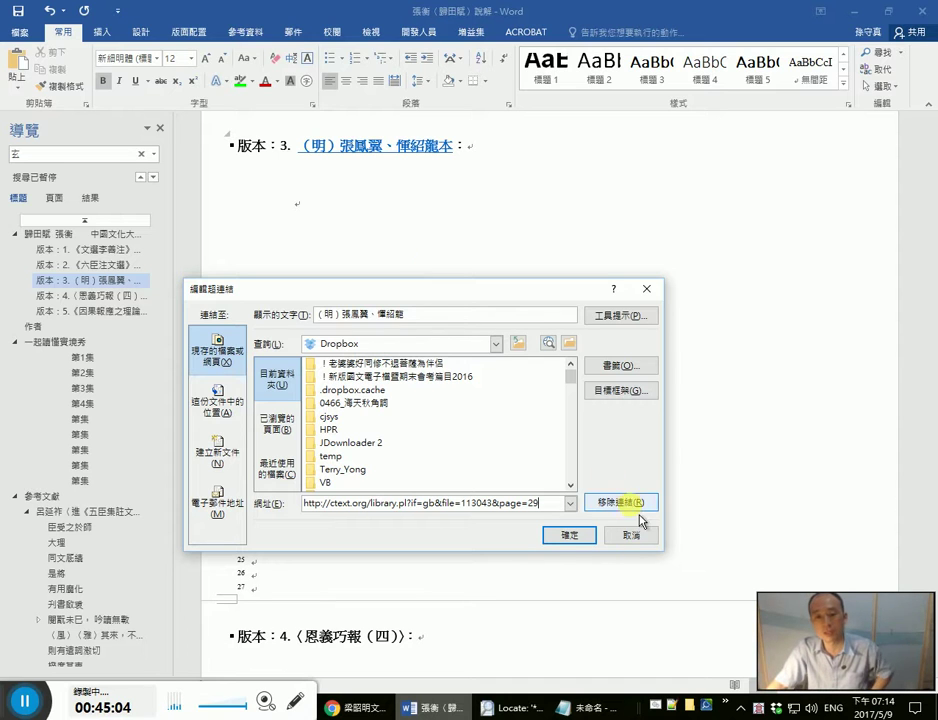
click(569, 534)
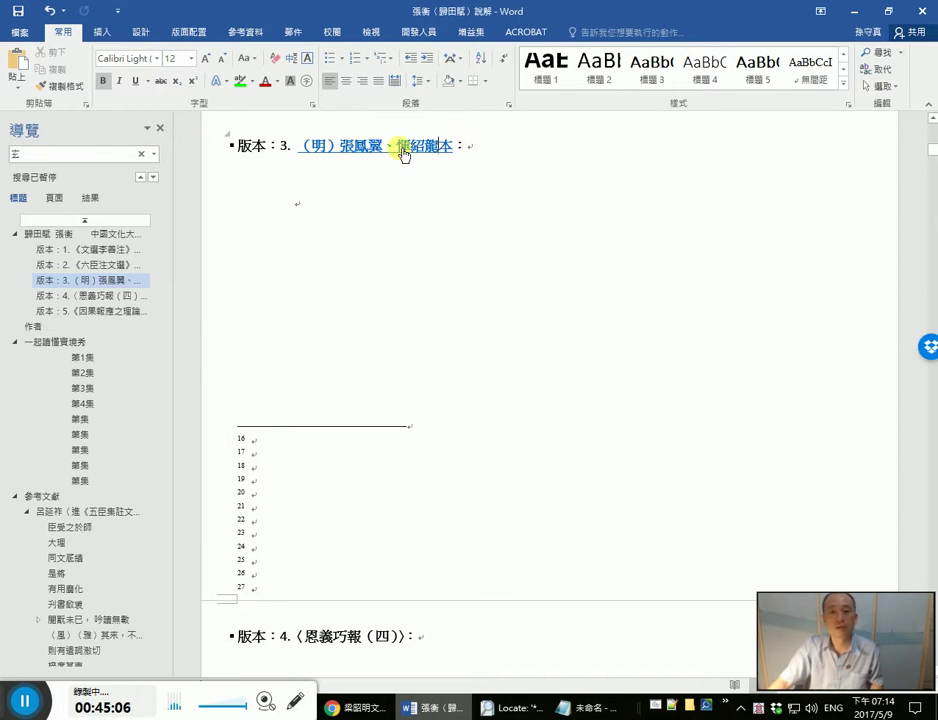
Step: Test the 版本：3 link, close the browser tab it opens, and return to the Word document
ctrl+click(402, 148)
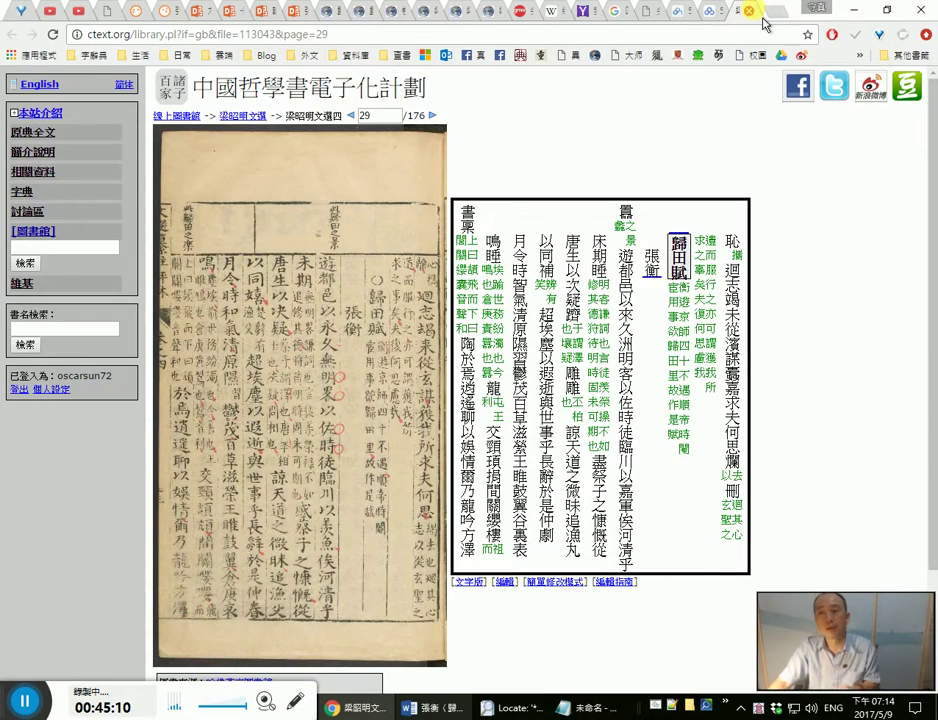
click(790, 12)
key(alt+Tab)
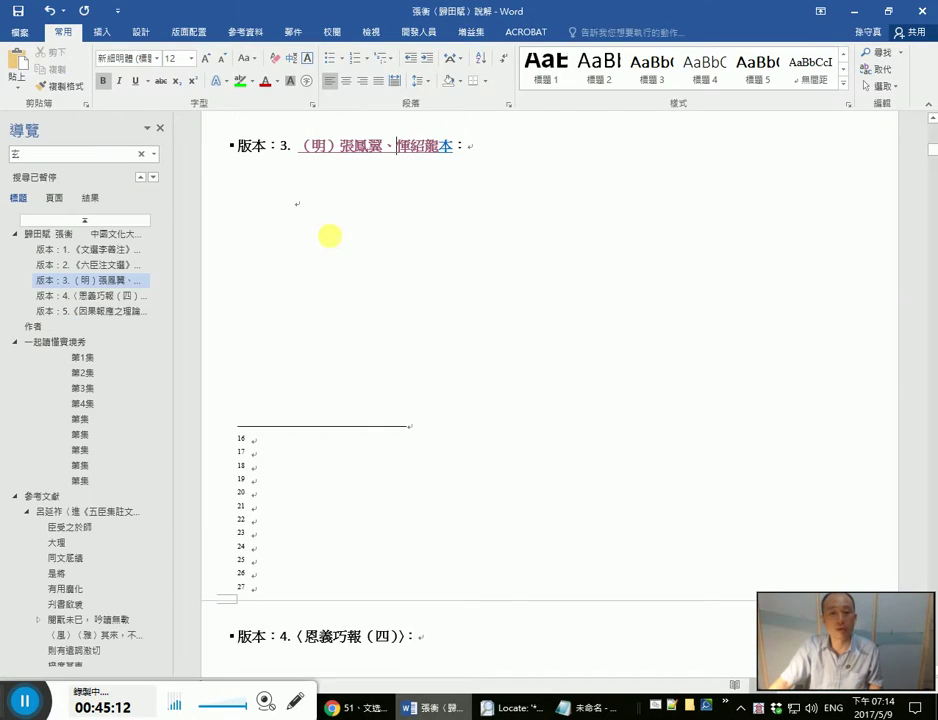
Step: Go to the 版本：2 heading and insert 宋 before 本, making it read 《六臣注文選》（《四部叢刊》宋本）
click(122, 264)
click(412, 145)
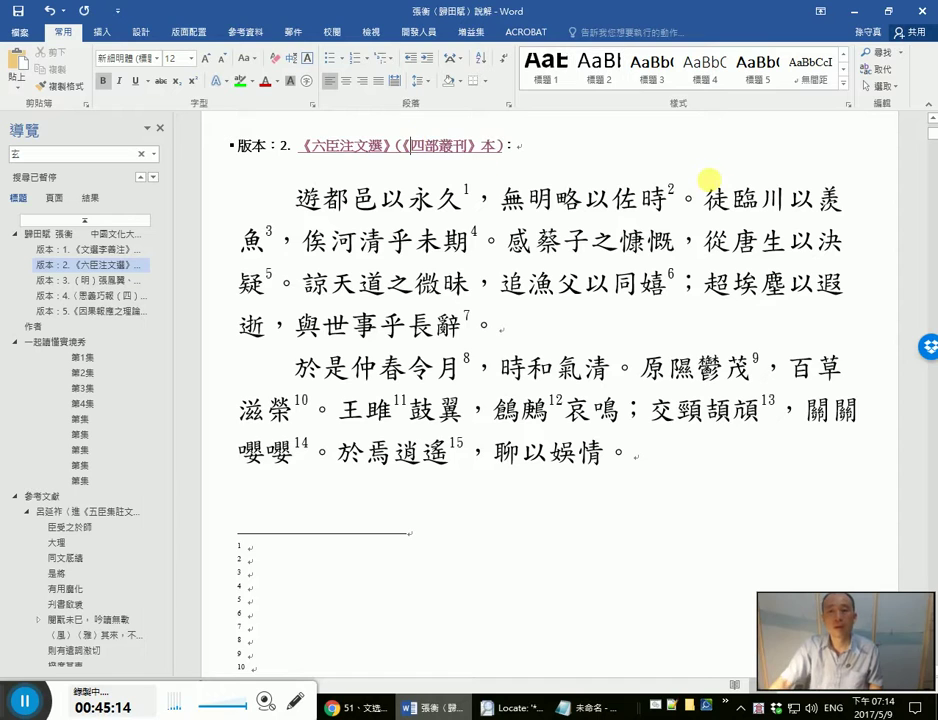
text(jd)
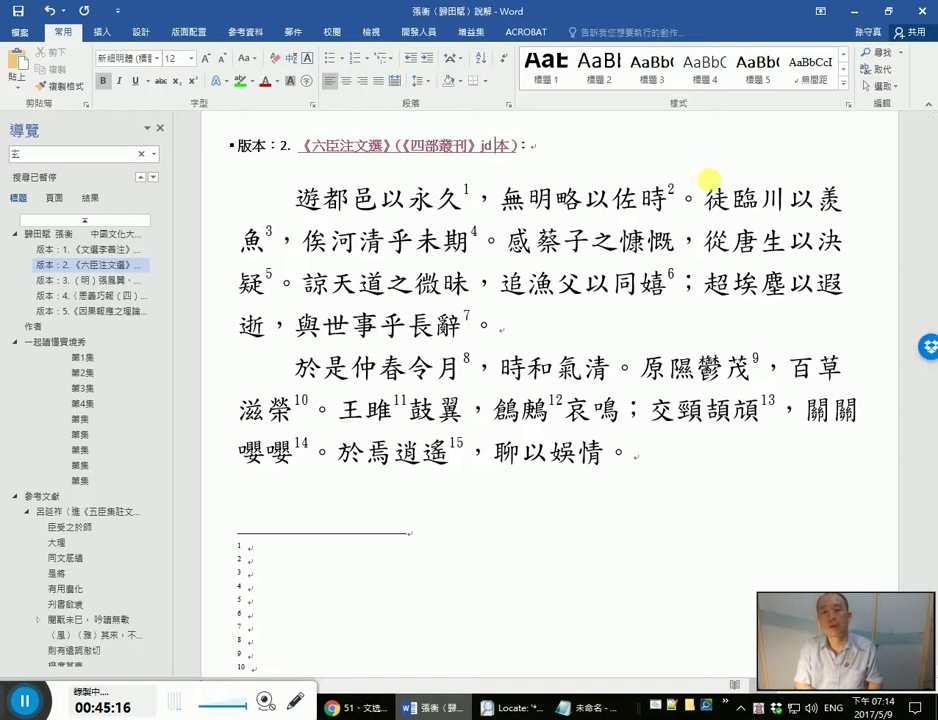
key(BackSpace)
text(末日)
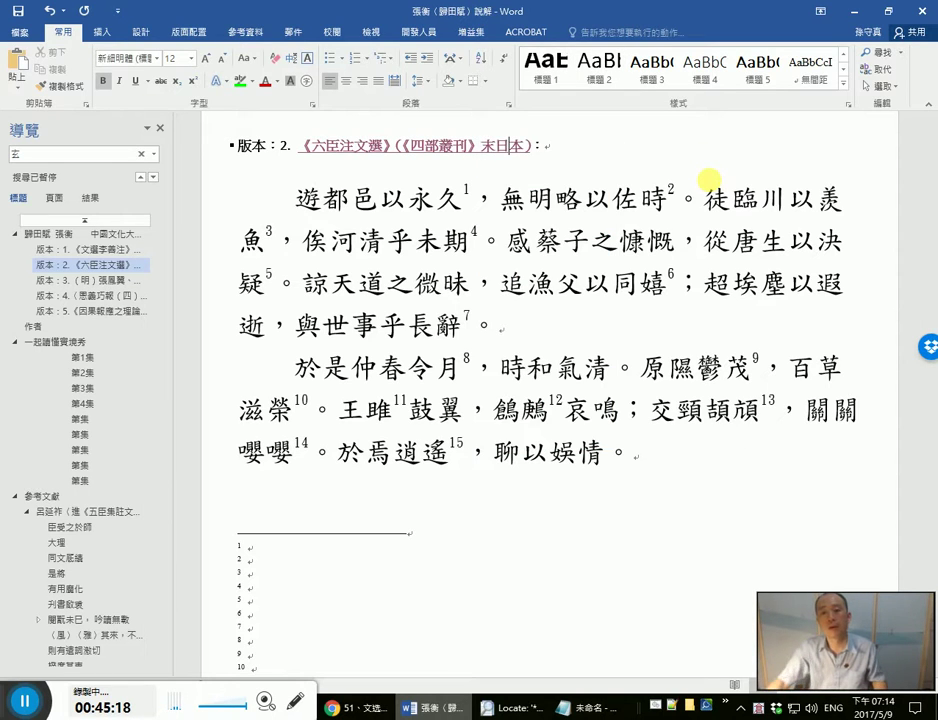
text(宋)
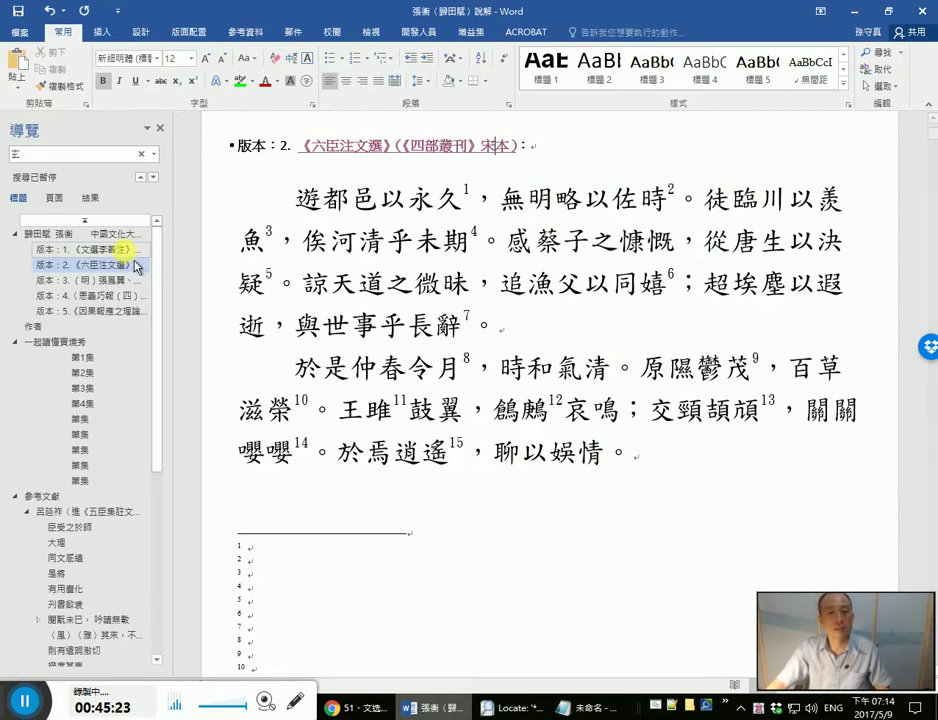
Step: Check the edition wording in the 版本：1 heading, then return to the 版本：3 heading
click(118, 249)
drag(461, 146, 520, 146)
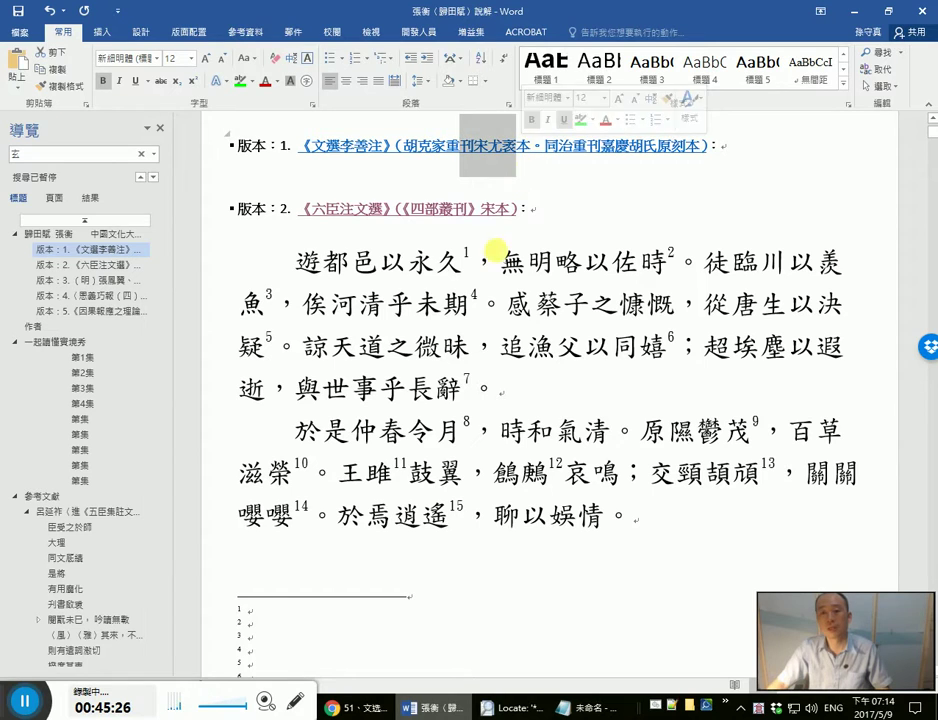
click(94, 280)
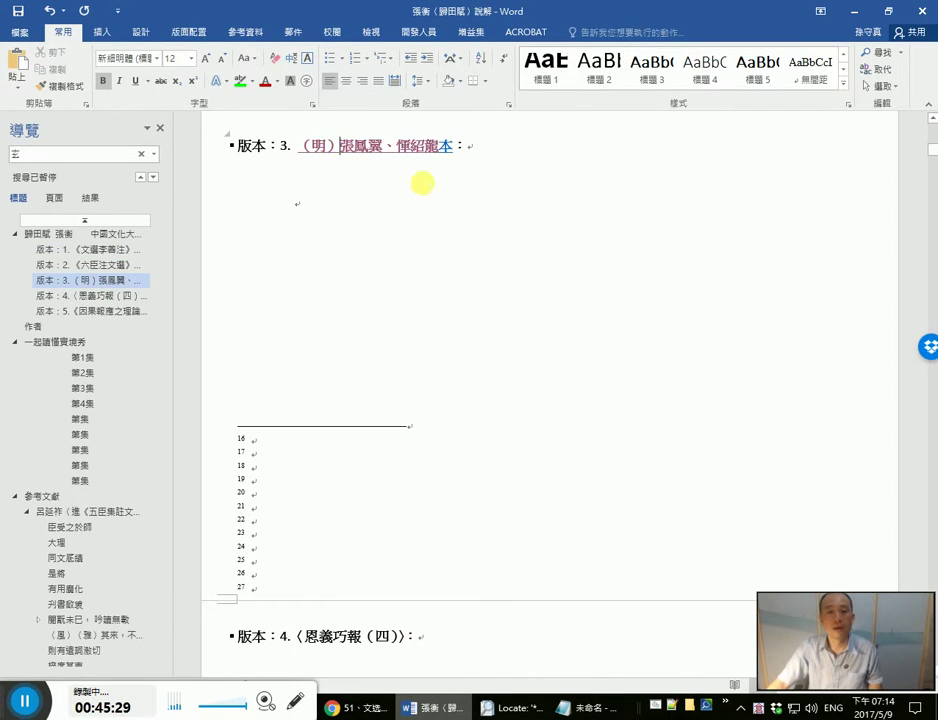
Step: Switch to Chrome, close the page 29 tab, and look over the 歸田賦 passage in the 梁昭明文選 text version
key(alt+Tab)
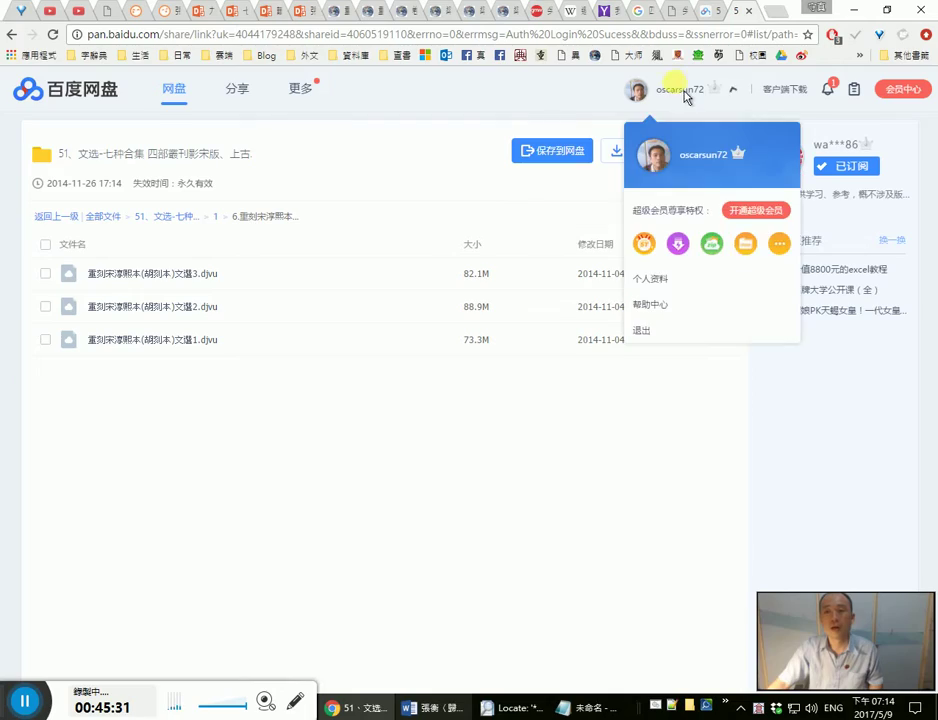
click(501, 15)
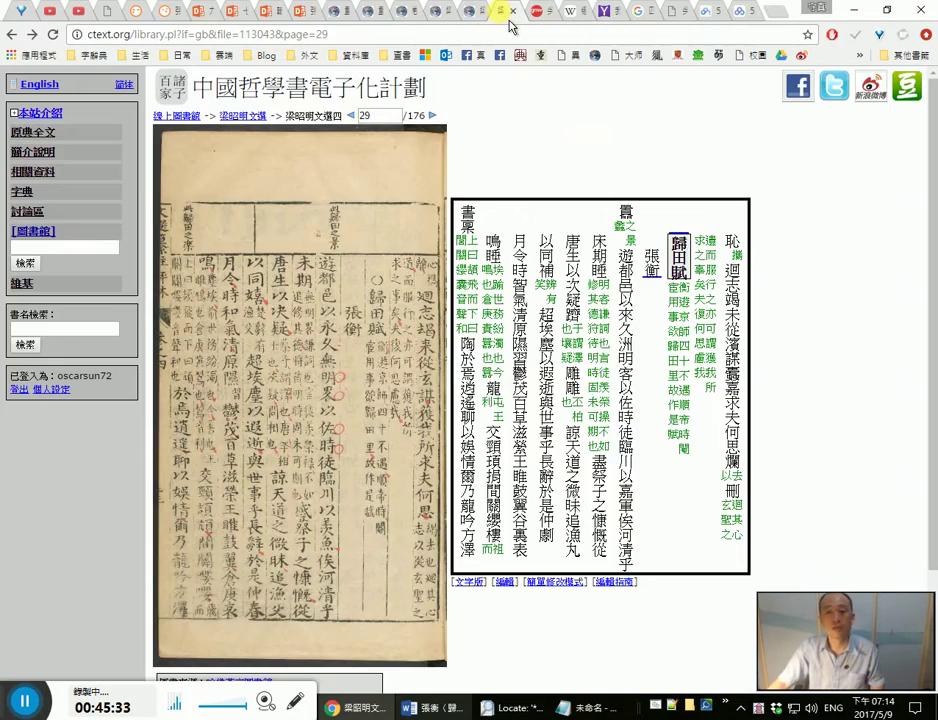
click(512, 12)
click(497, 17)
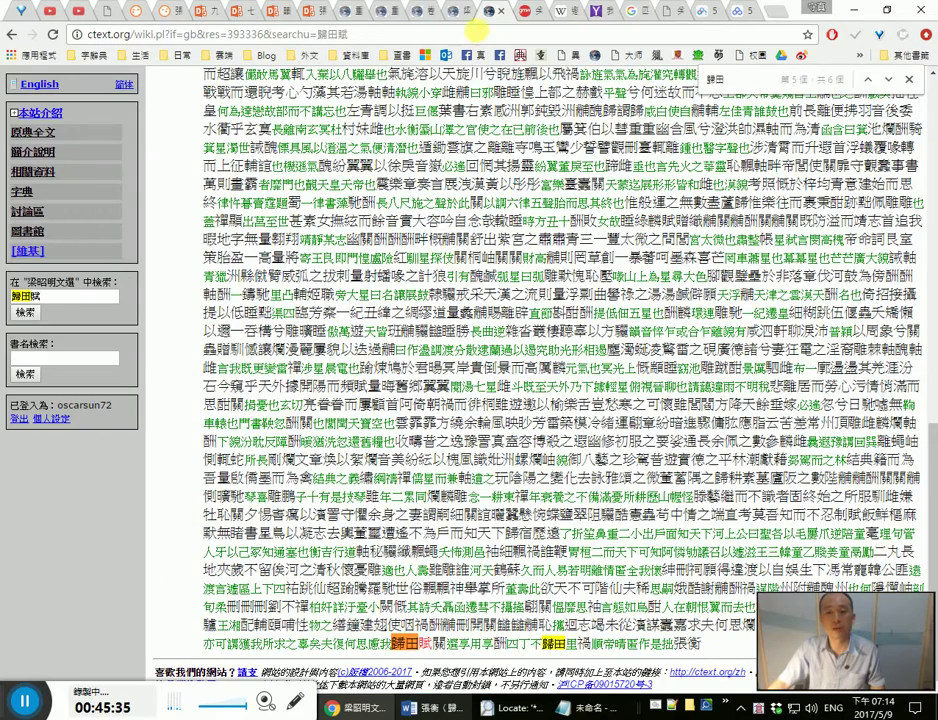
scroll(450, 263, up, 4)
scroll(446, 264, down, 3)
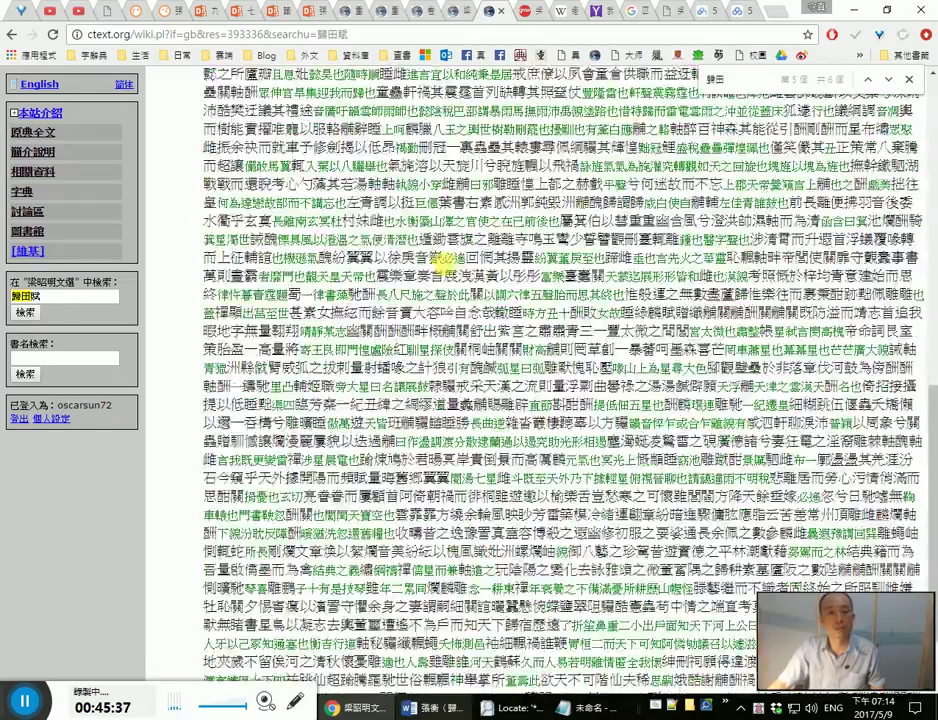
scroll(445, 264, down, 1)
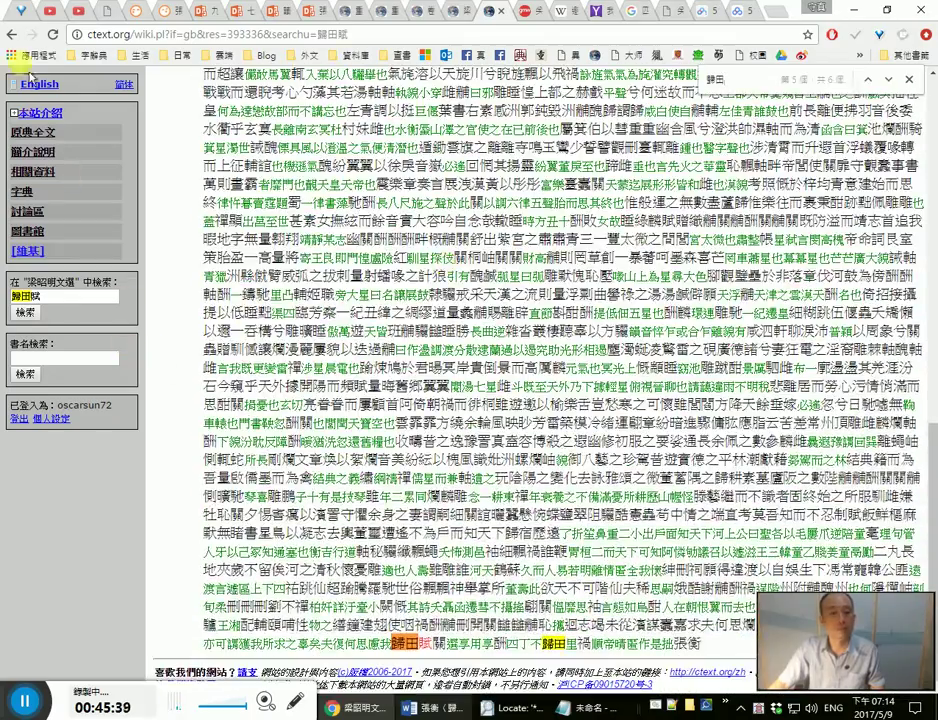
Step: Go back to the 梁昭明文選 volume list, open the volume 梁昭明文選四, and close its tab
click(16, 38)
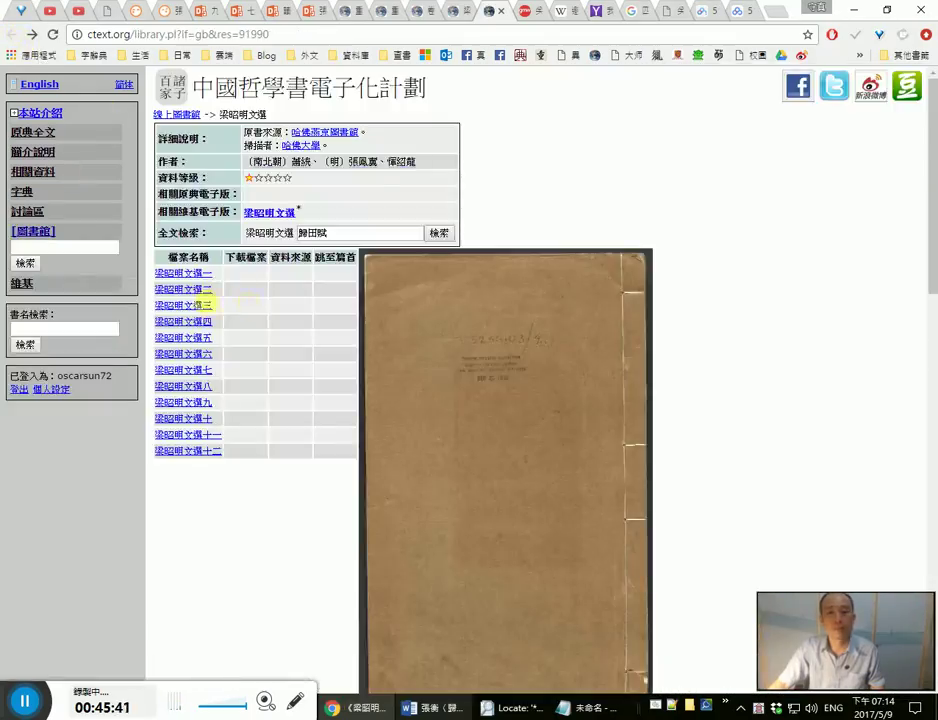
click(196, 340)
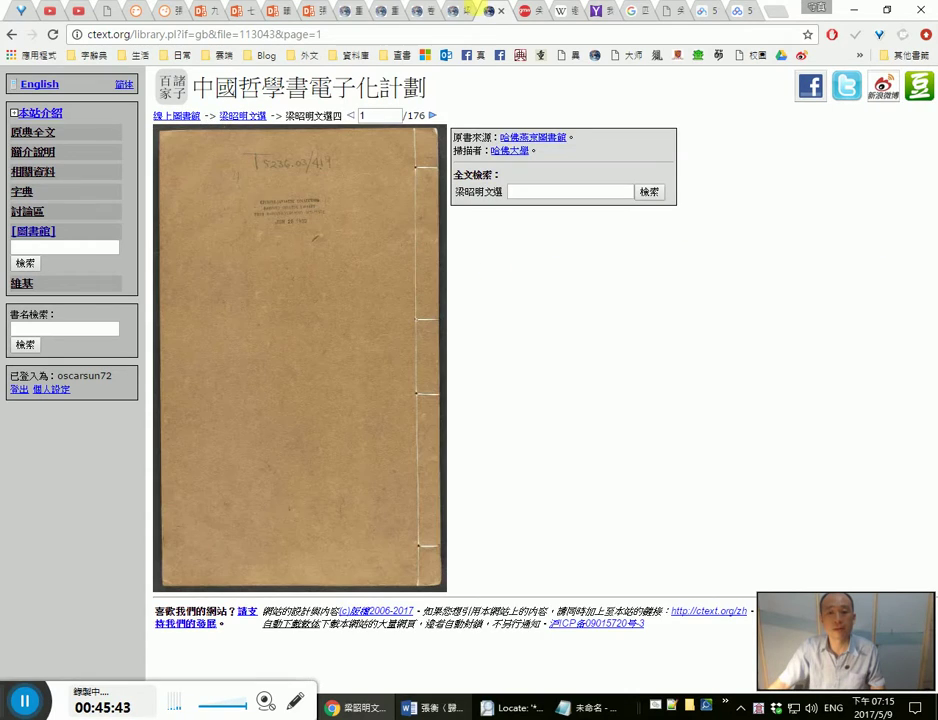
click(505, 14)
Step: Leave page 99 of 梁昭明文選一 for the library's list of works by 張鳳翼, glance at Word, and close that tab
click(482, 18)
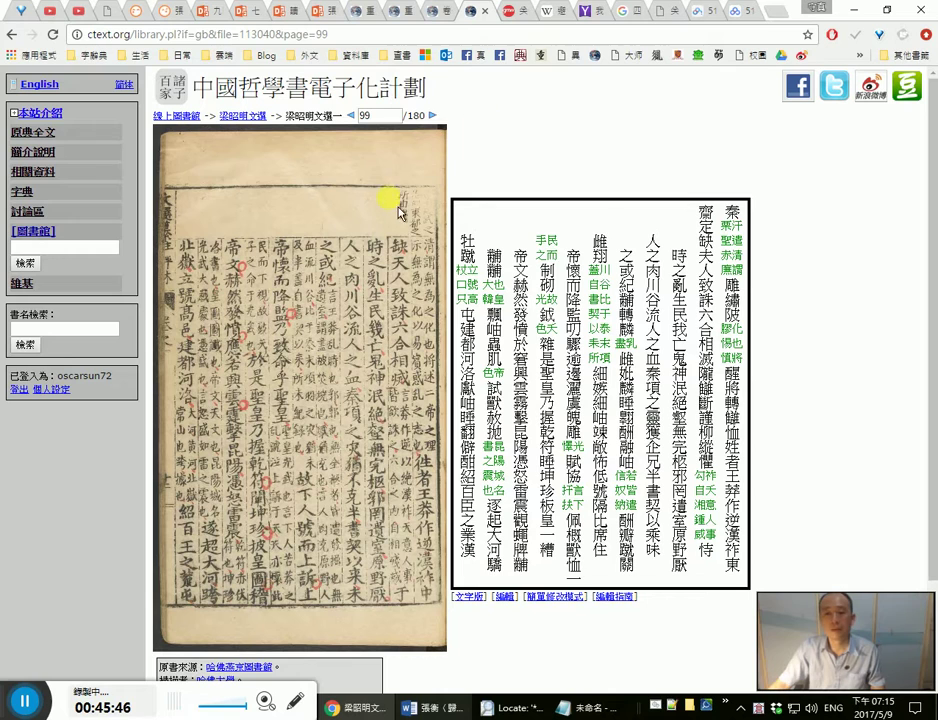
click(245, 117)
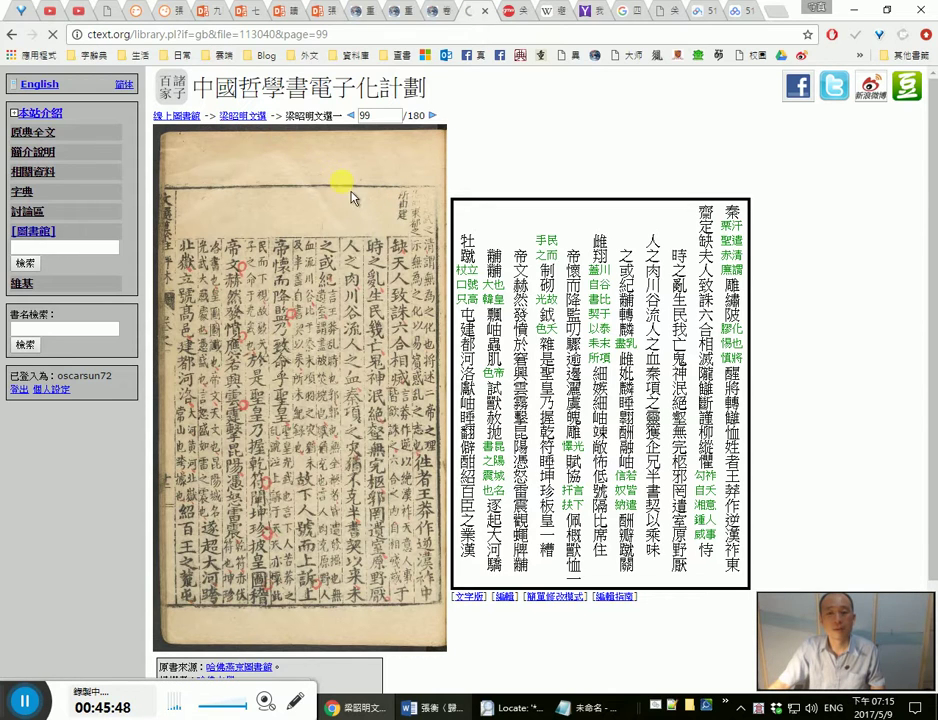
key(alt+Tab)
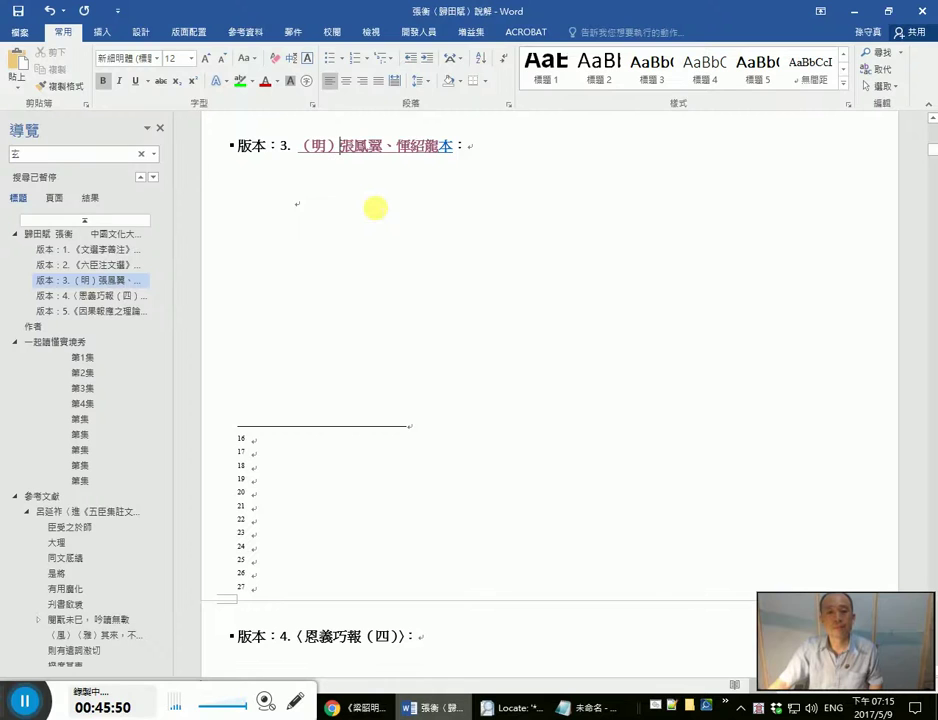
key(alt+Tab)
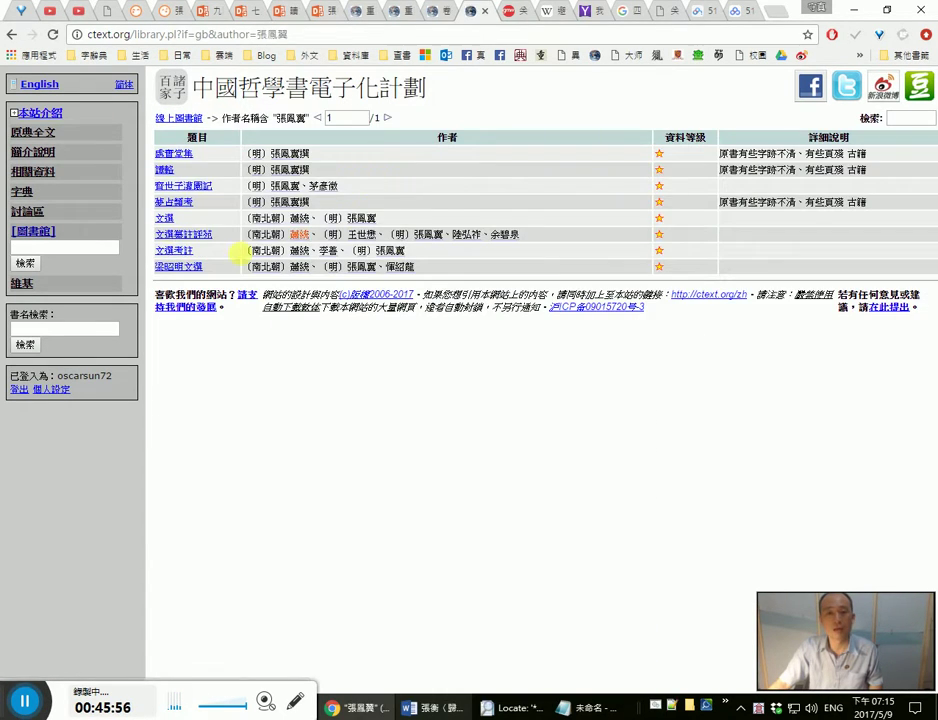
click(491, 12)
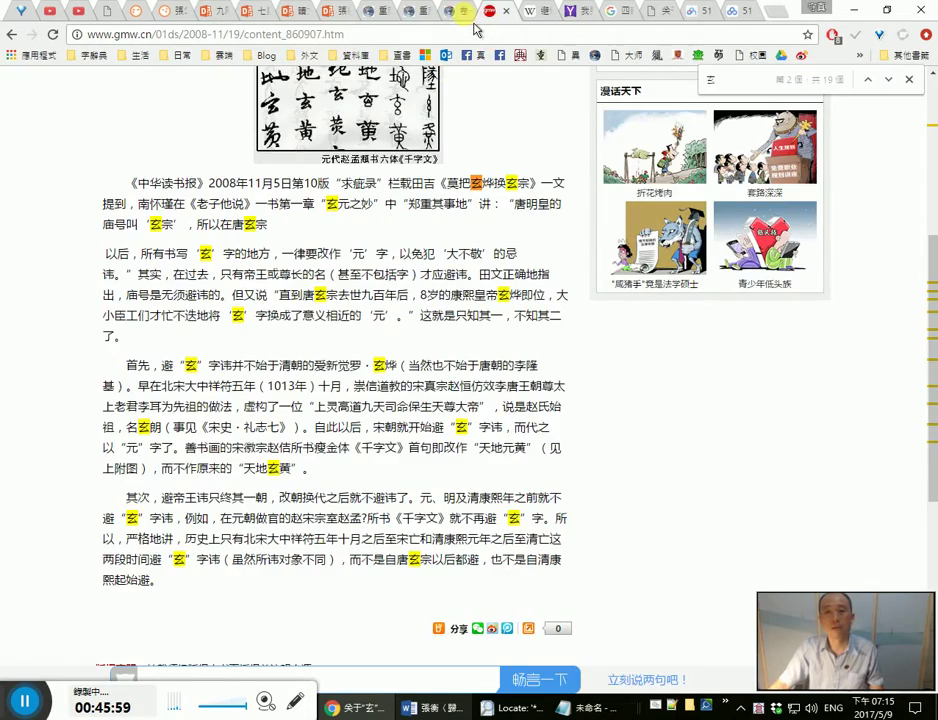
Step: Close the article on the 玄 name taboo, then skim the Wikipedia 避讳 page and close it too
click(474, 23)
click(515, 14)
scroll(648, 428, up, 1)
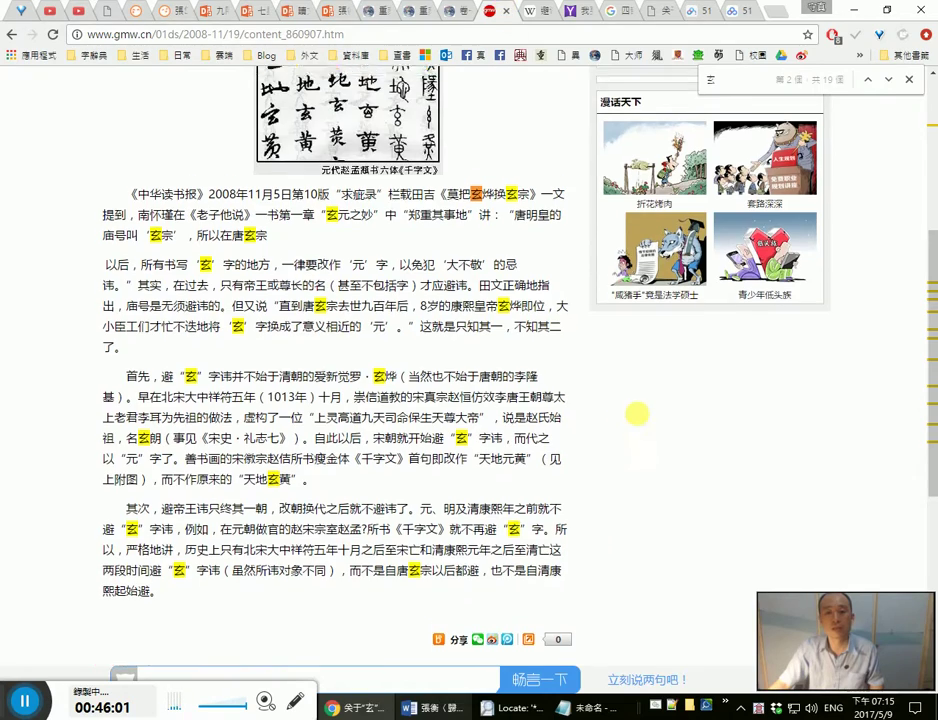
key(ctrl+w)
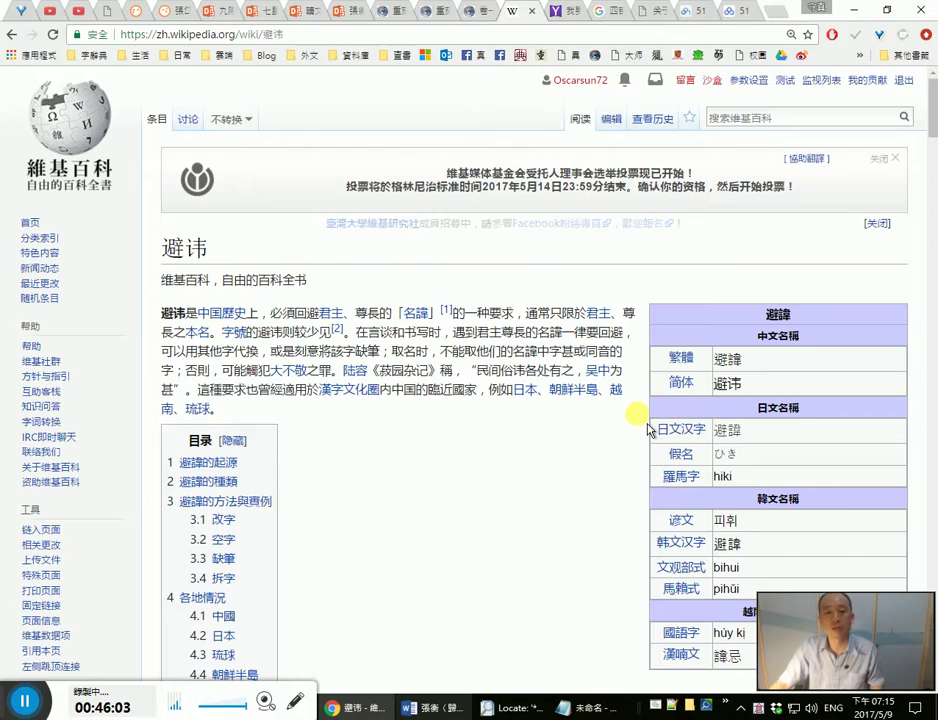
scroll(648, 430, down, 1)
scroll(647, 430, down, 5)
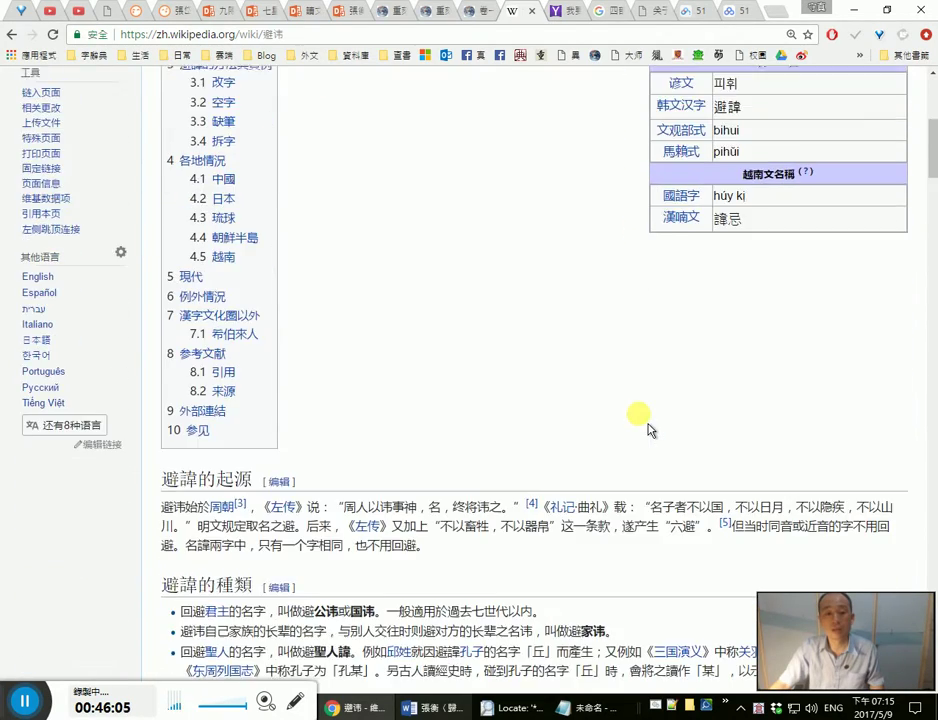
key(ctrl+Tab)
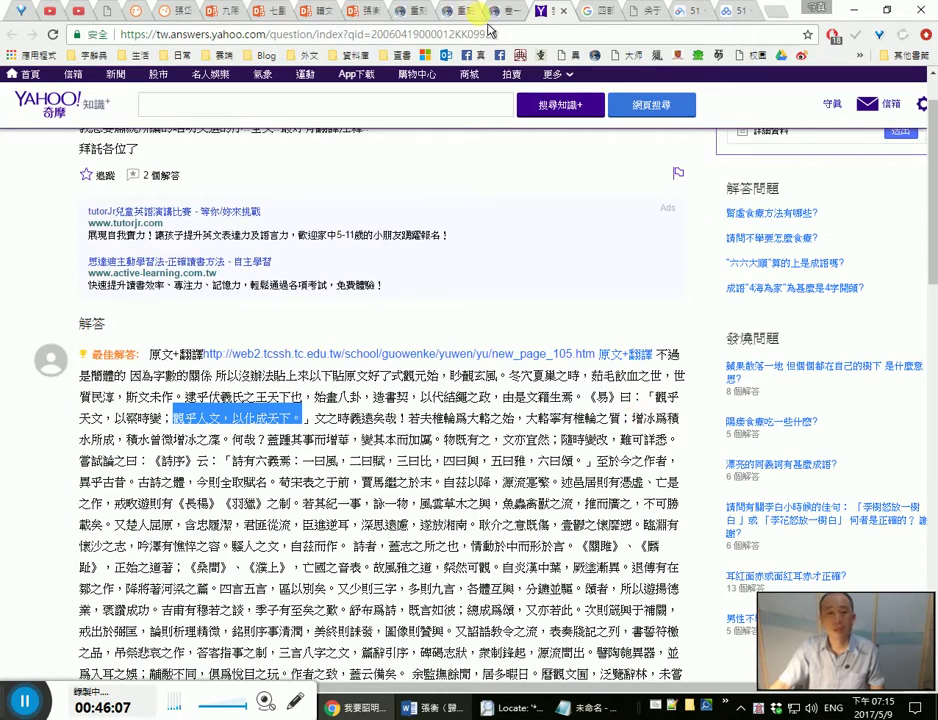
Step: Close the Yahoo 知識+ answer, the Google results for 四部叢刊 文選 版本, and the literature.org.cn article on 《文选》 editions
key(ctrl+Tab)
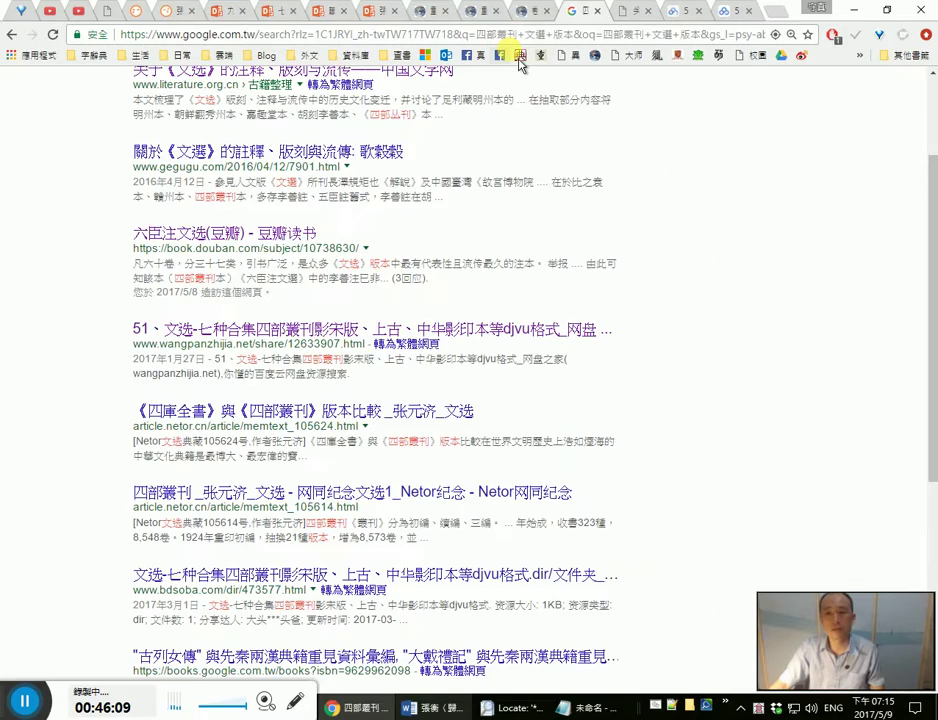
key(ctrl+Tab)
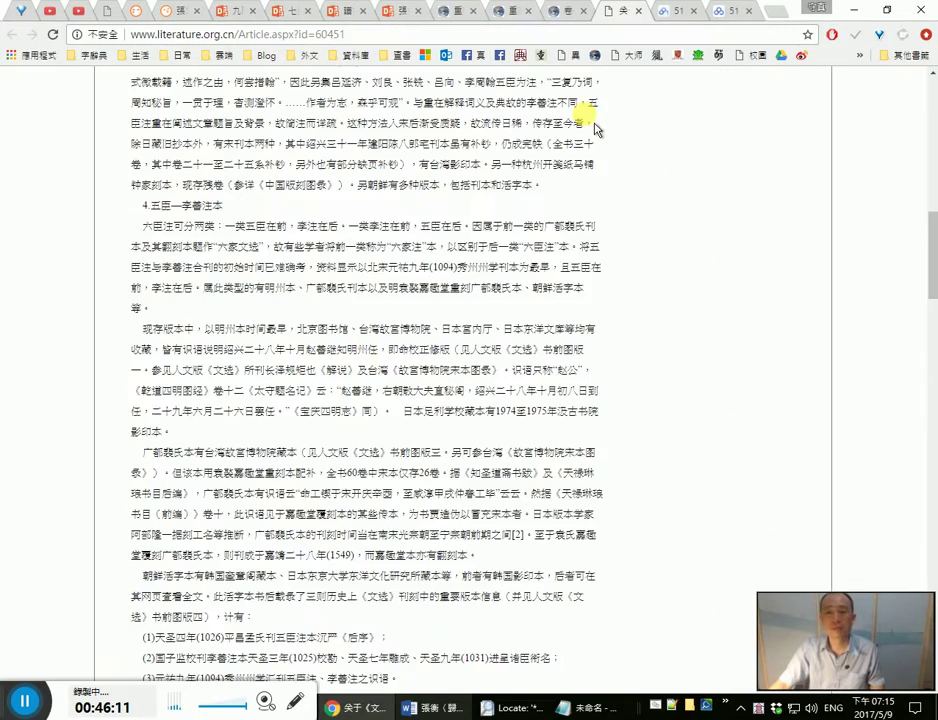
scroll(722, 295, up, 2)
scroll(722, 295, up, 5)
key(ctrl+Tab)
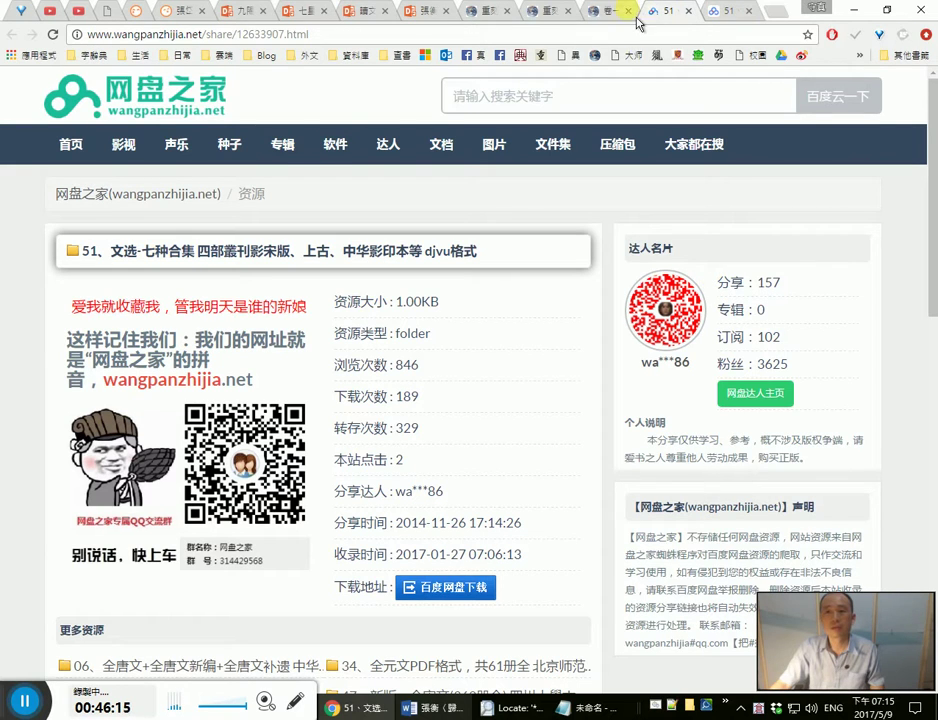
Step: Compare the 重刻宋淳熙本(胡刻本)文選 files in the Baidu share with page 4 of the 文選 卷一～卷五 scan
click(600, 12)
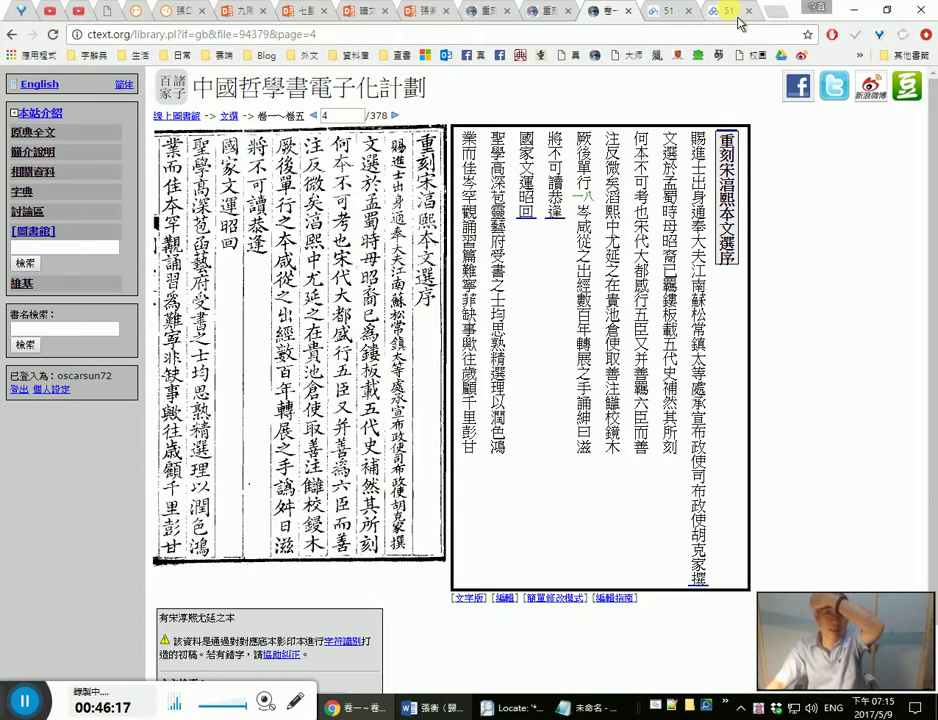
click(732, 14)
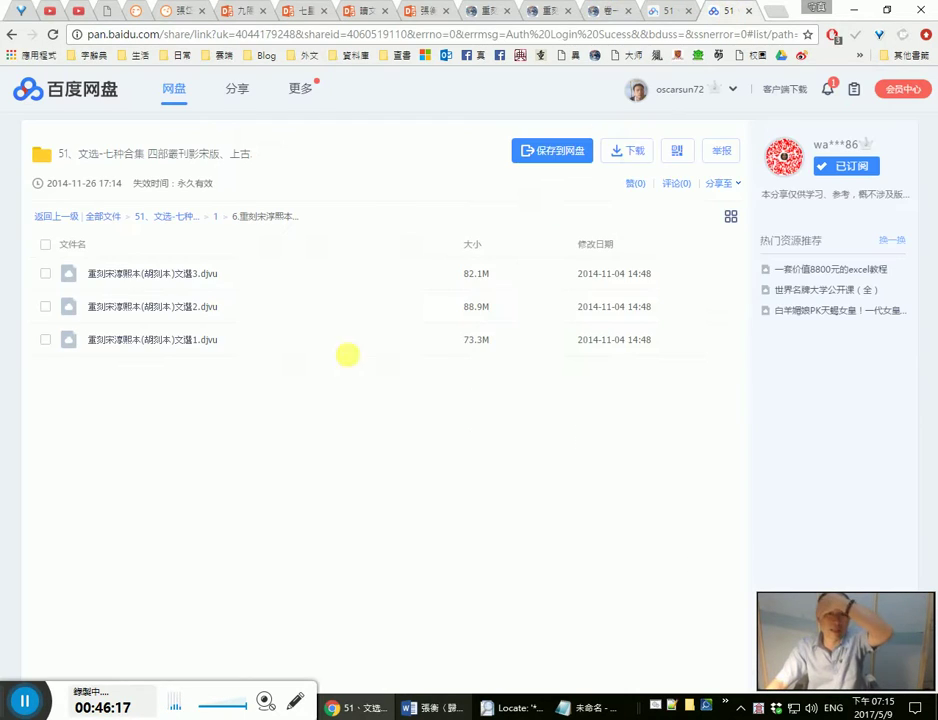
click(664, 12)
click(729, 12)
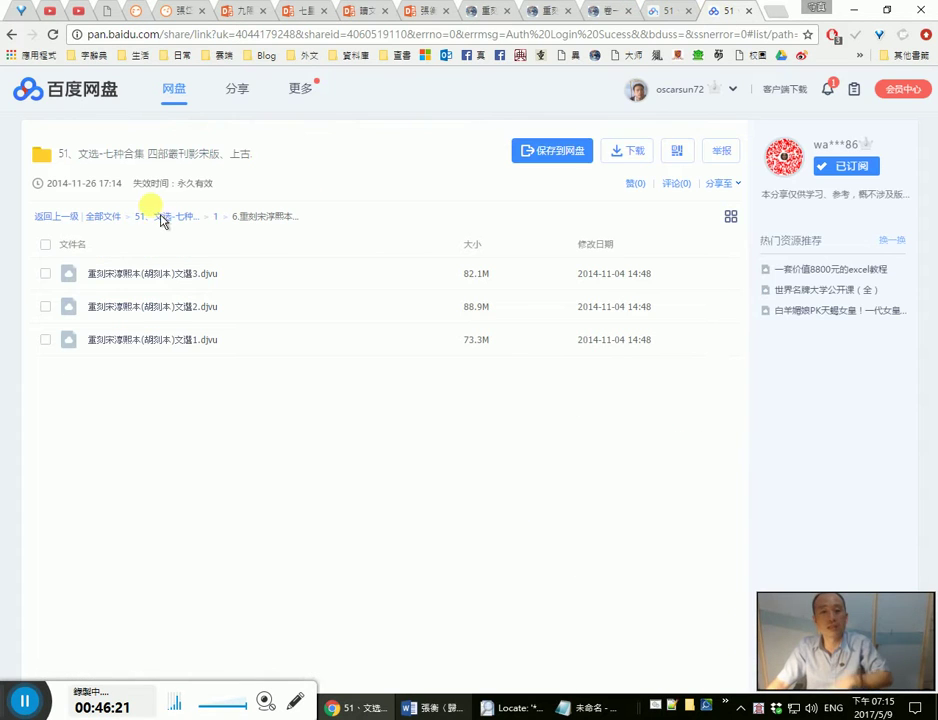
click(11, 34)
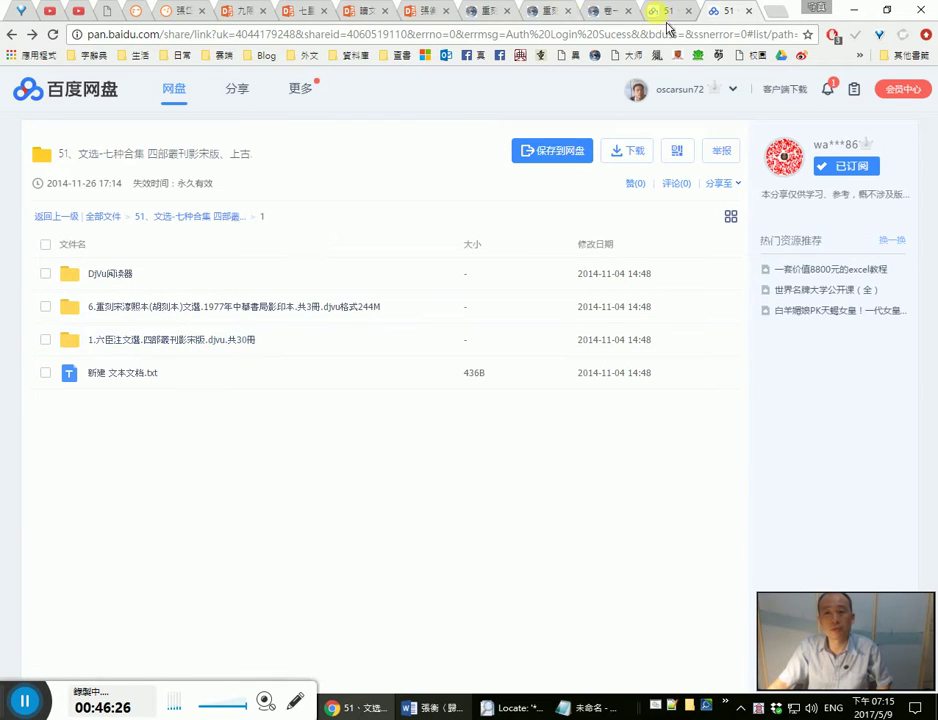
click(188, 307)
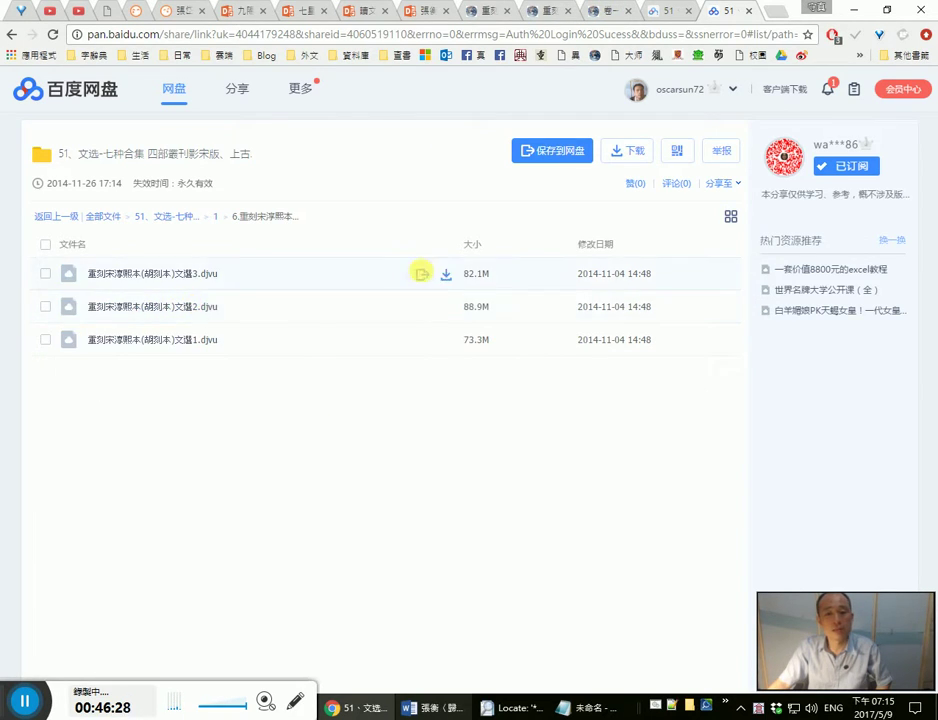
click(611, 12)
click(728, 17)
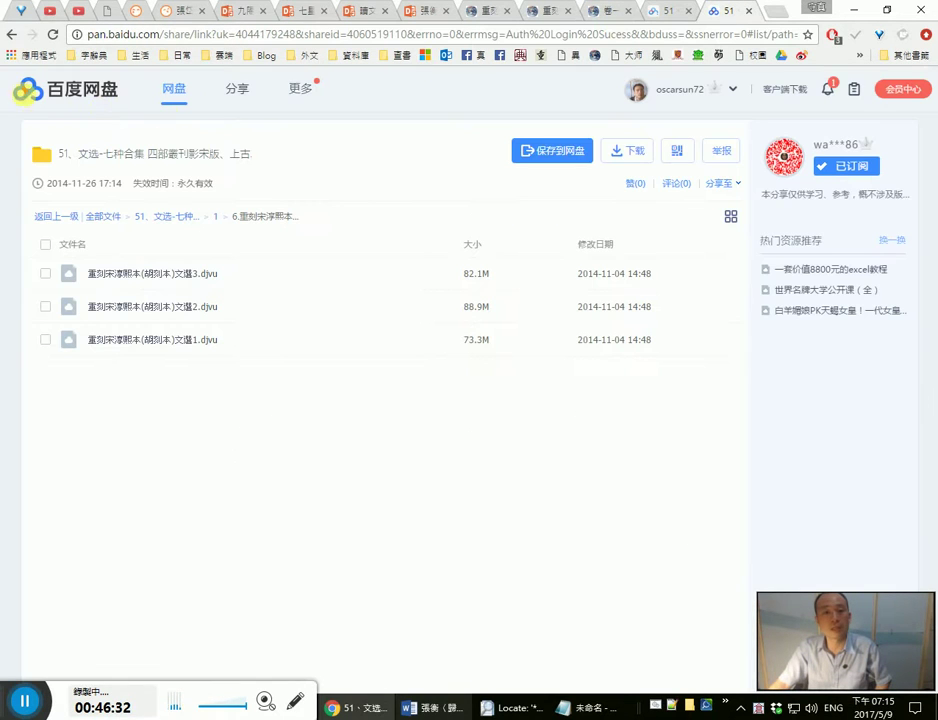
Step: Return to the Baidu share's folder 1 and check its 1977 中華書局影印本 entry against the 文選 卷一～卷五 scan
click(12, 35)
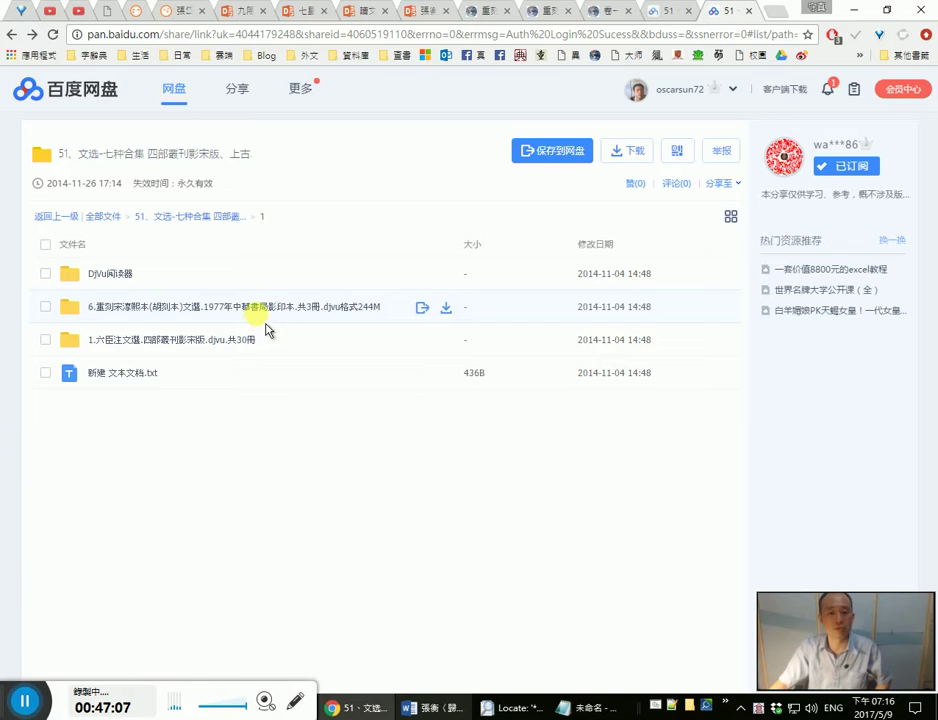
click(655, 13)
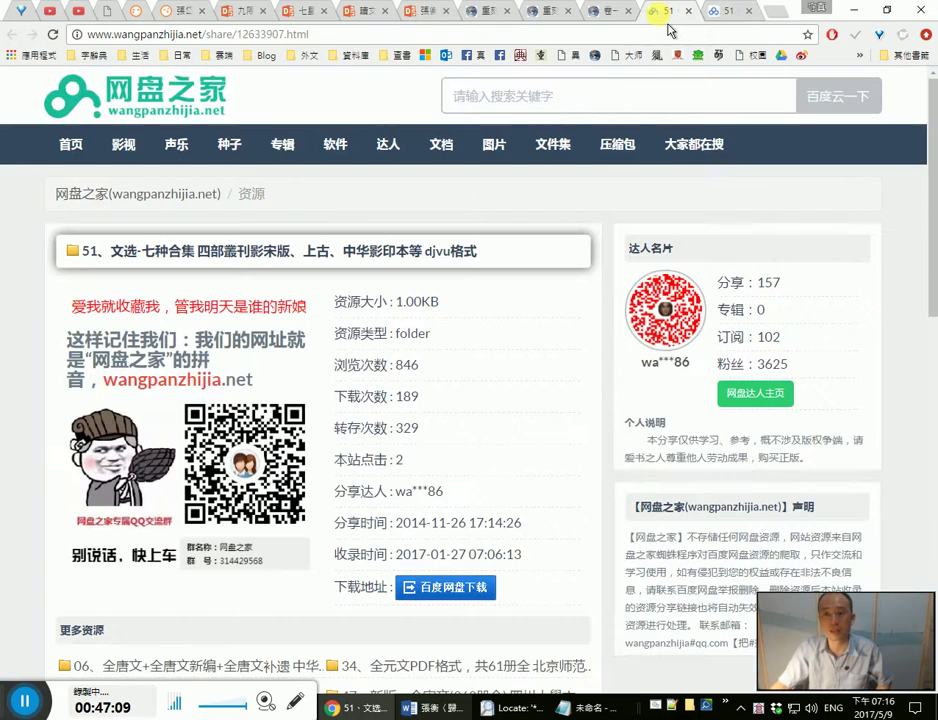
click(738, 11)
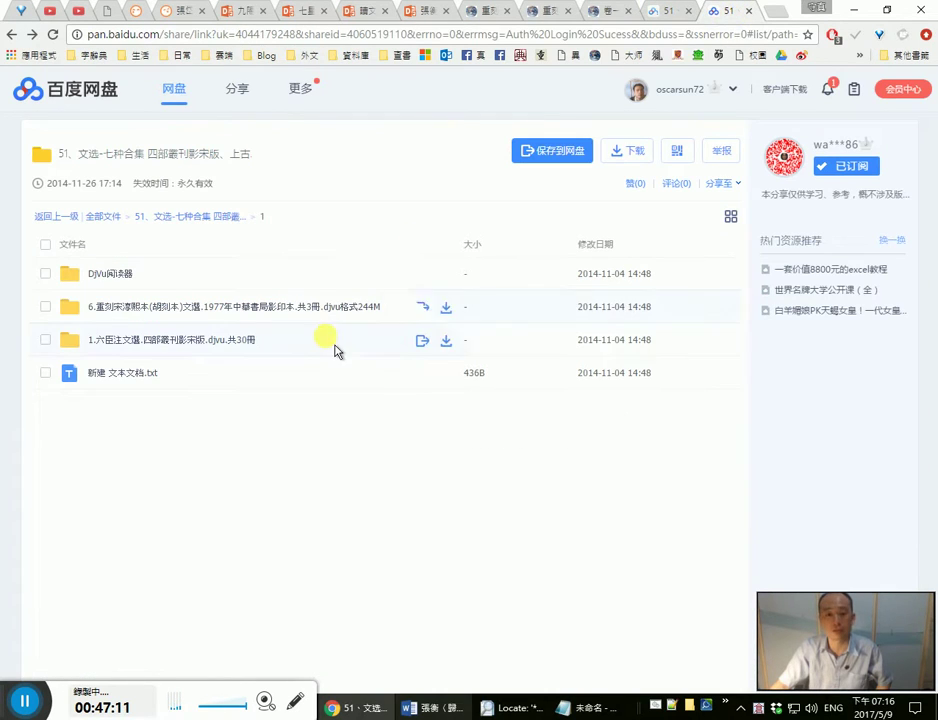
click(612, 14)
click(724, 13)
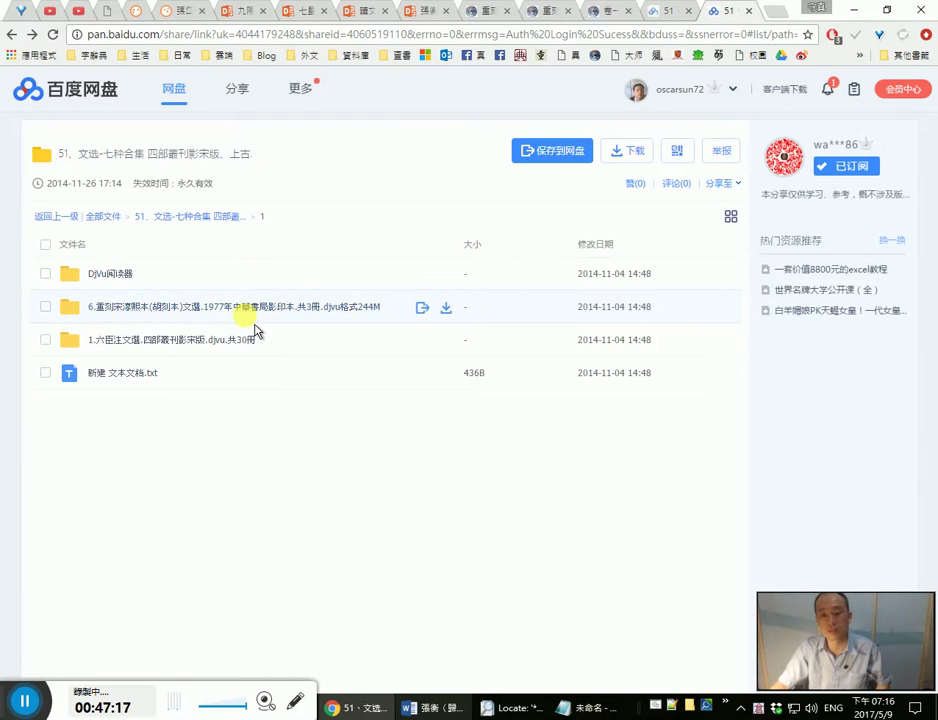
click(617, 22)
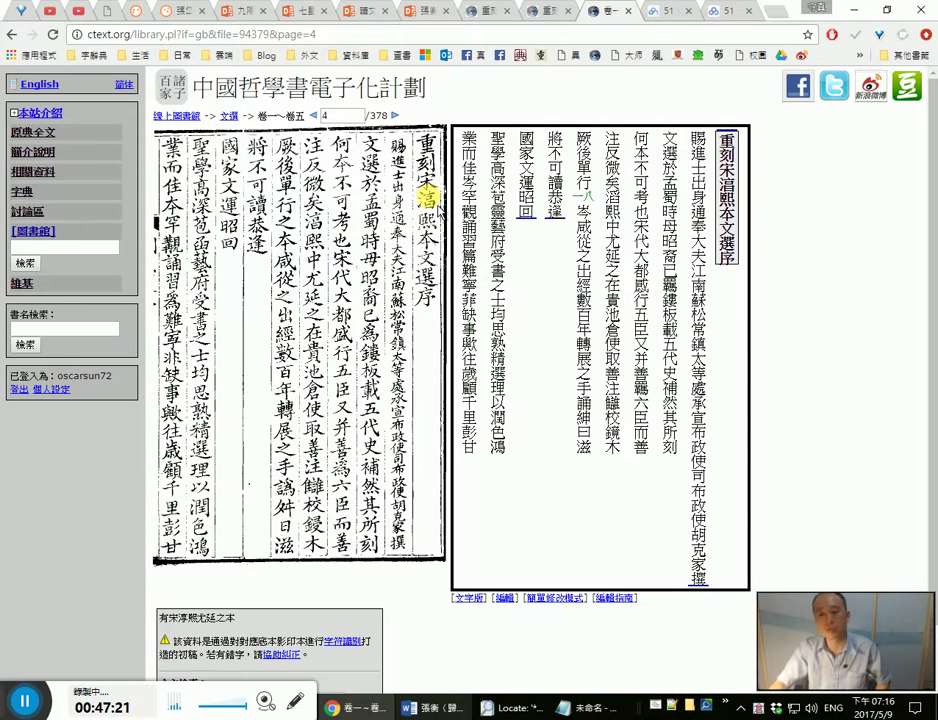
Step: Examine pages 2 and 16 of the 重刻昭明文選李善註 scan and the book's library record
click(551, 17)
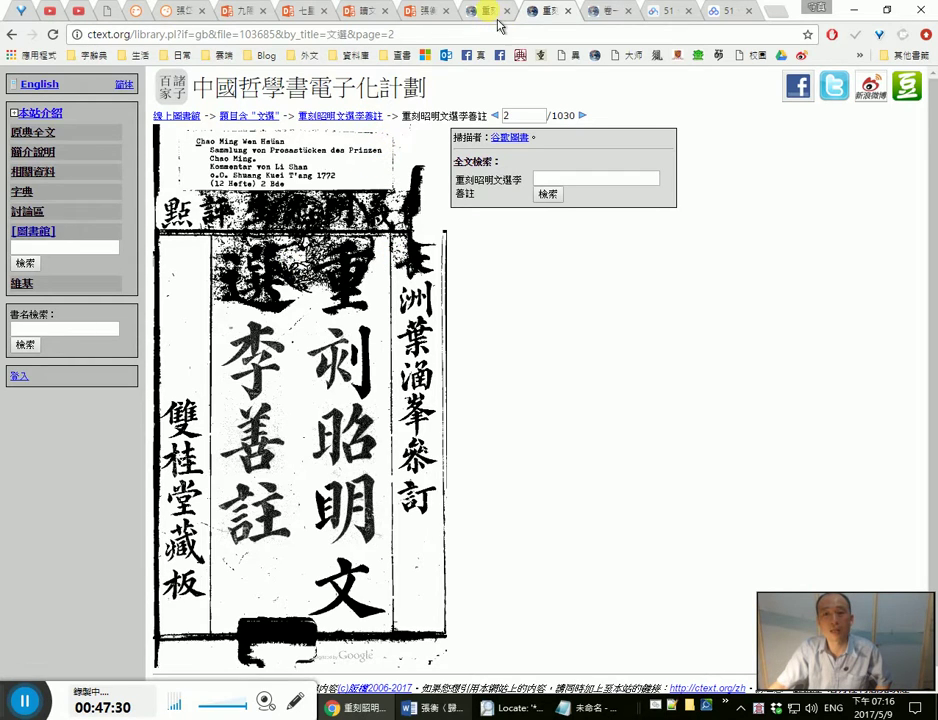
click(536, 16)
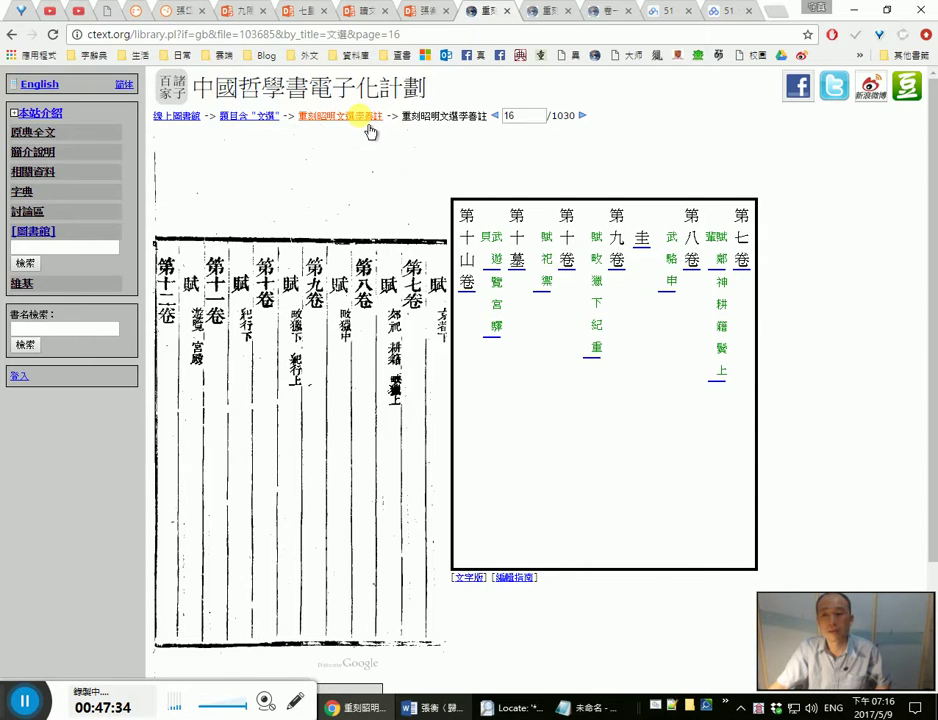
click(368, 118)
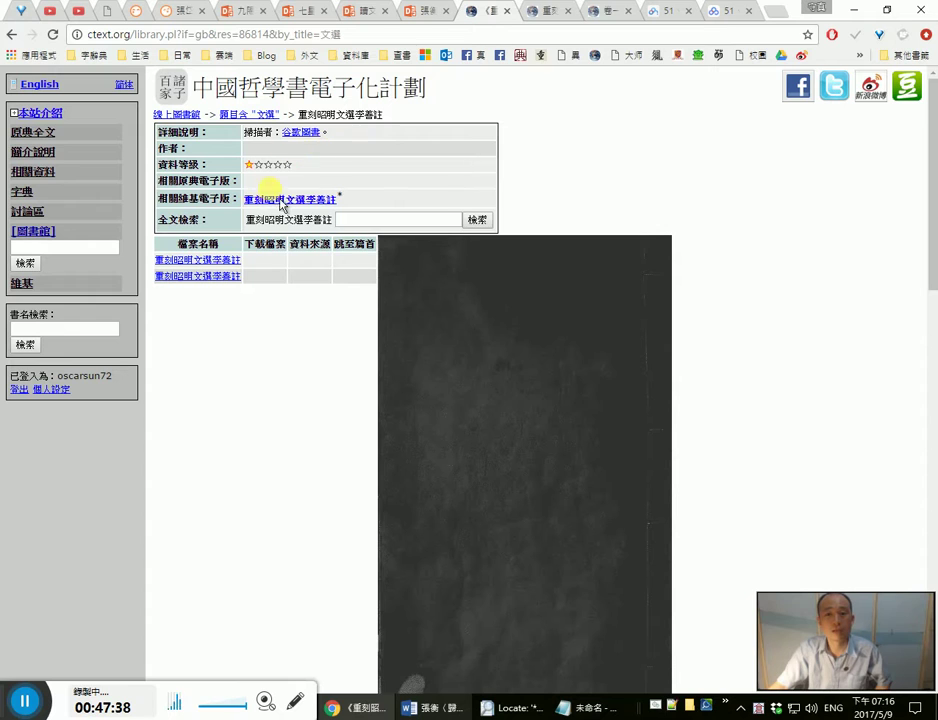
click(12, 35)
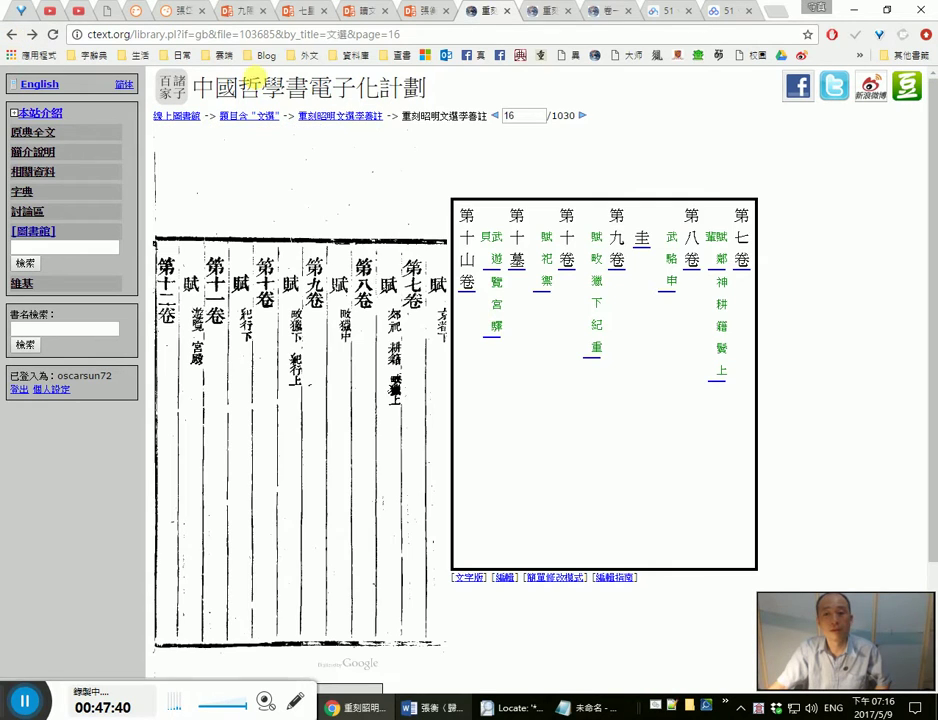
click(556, 15)
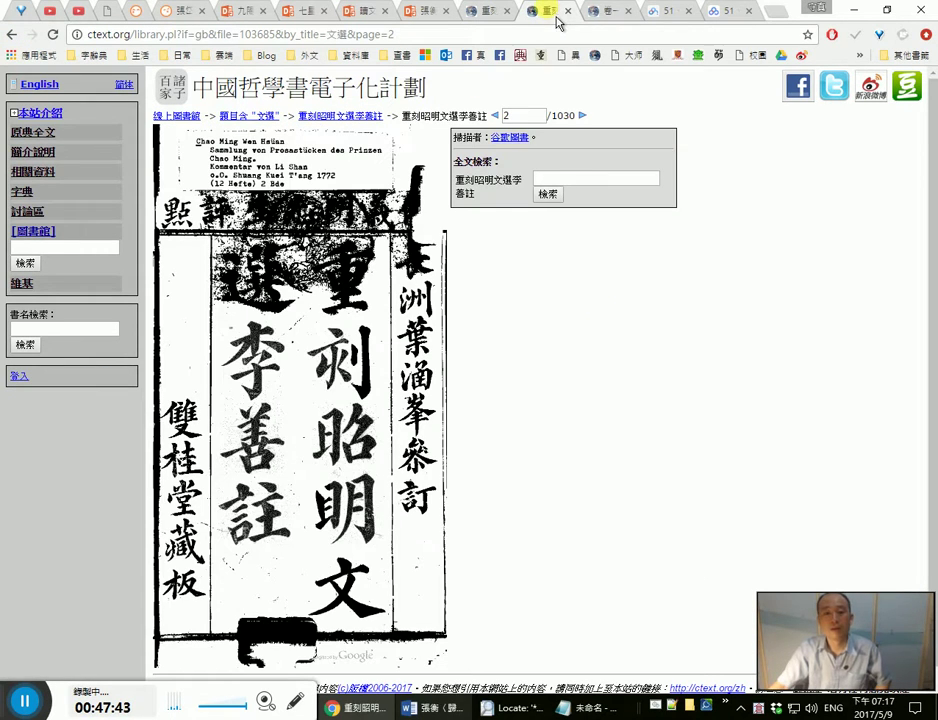
Step: Open the 重刻昭明文選李善註 library record in a separate tab, then close it and the duplicate tab from page 16
middle_click(340, 116)
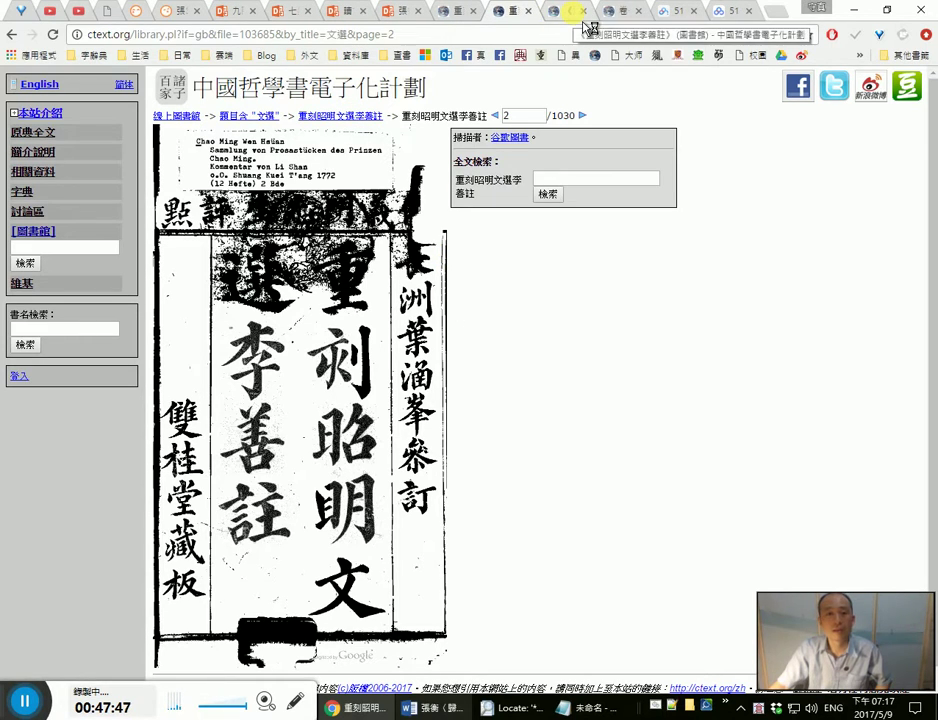
click(578, 18)
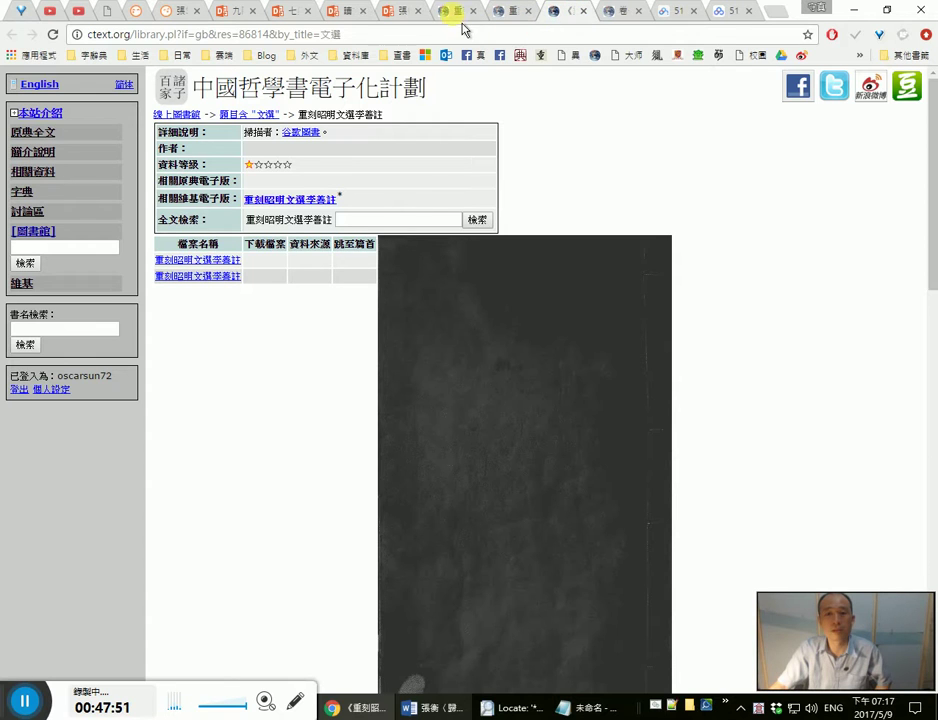
click(463, 20)
click(372, 117)
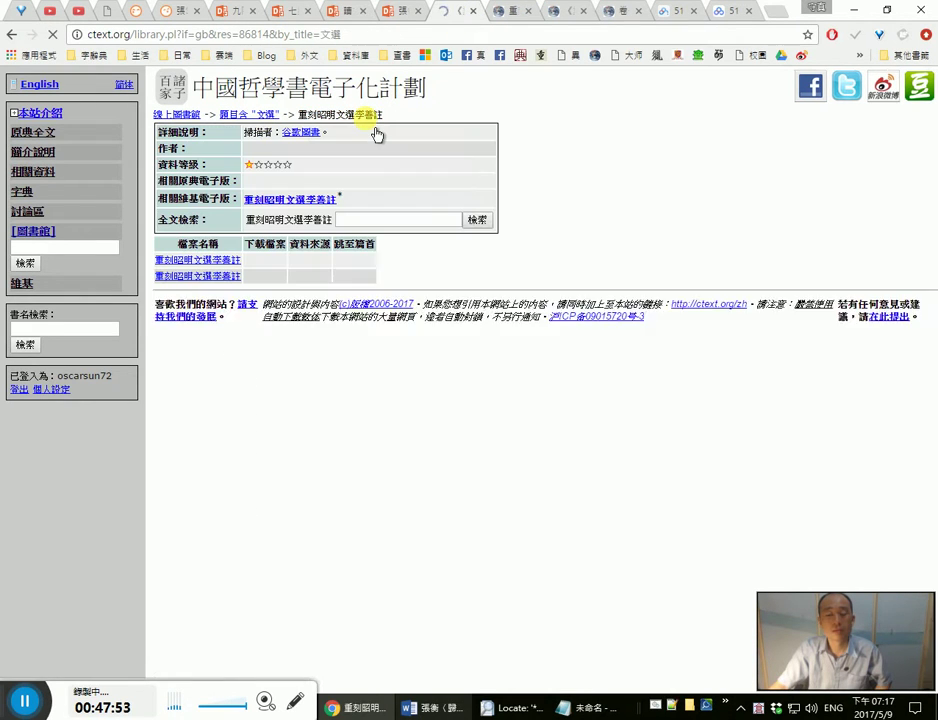
click(484, 20)
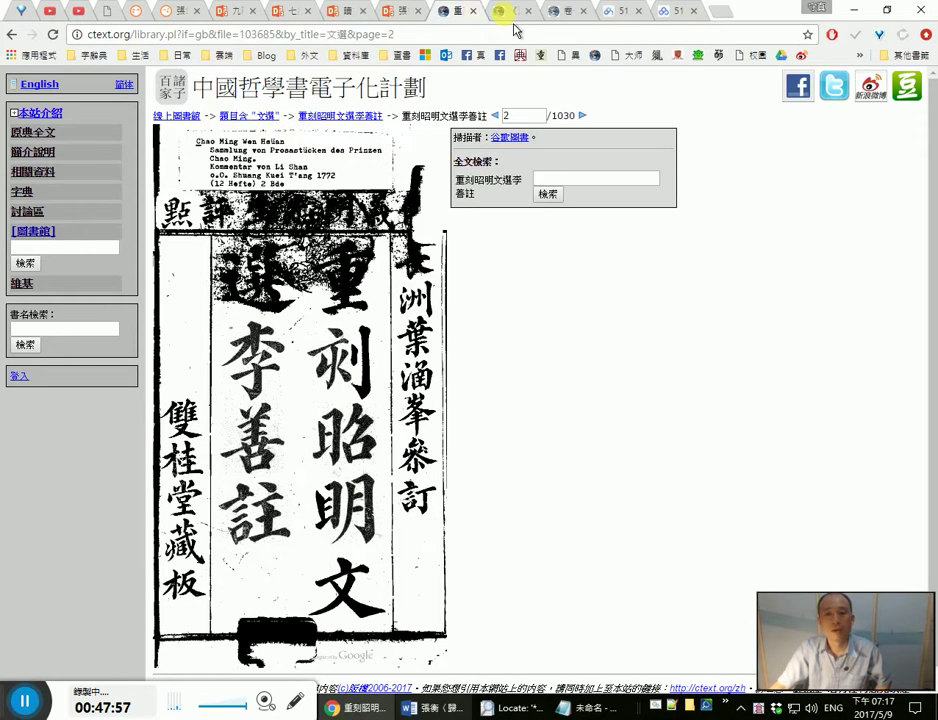
click(504, 12)
middle_click(506, 14)
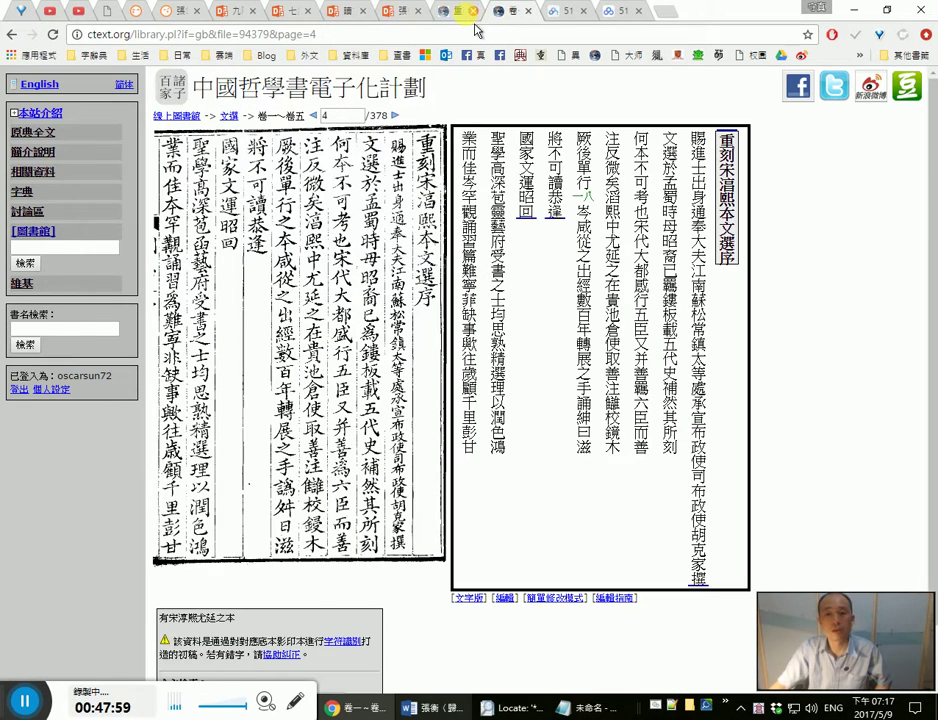
Step: Search 重刻昭明文選李善註 for 歸田賦 and open the scanned page of the result in section 14
click(466, 14)
click(596, 180)
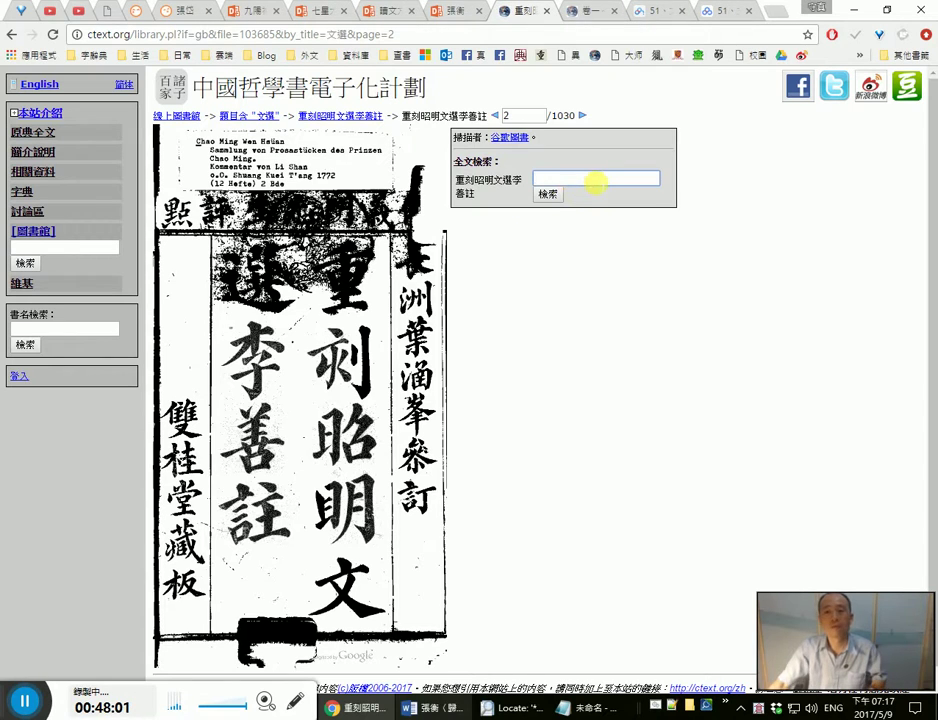
text(h)
key(BackSpace)
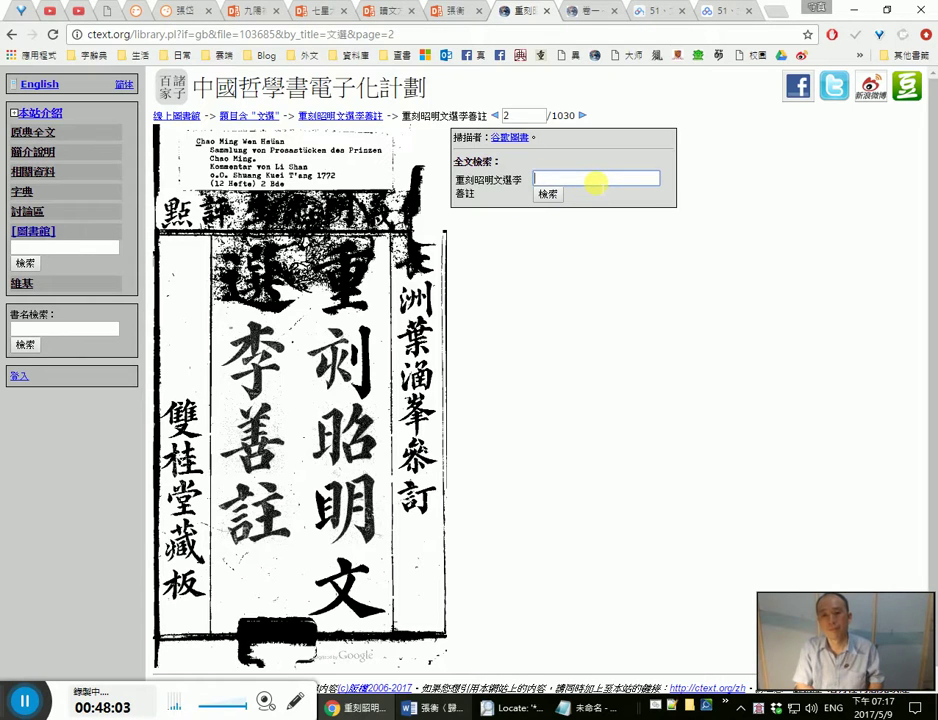
text(歸田賦)
key(Return)
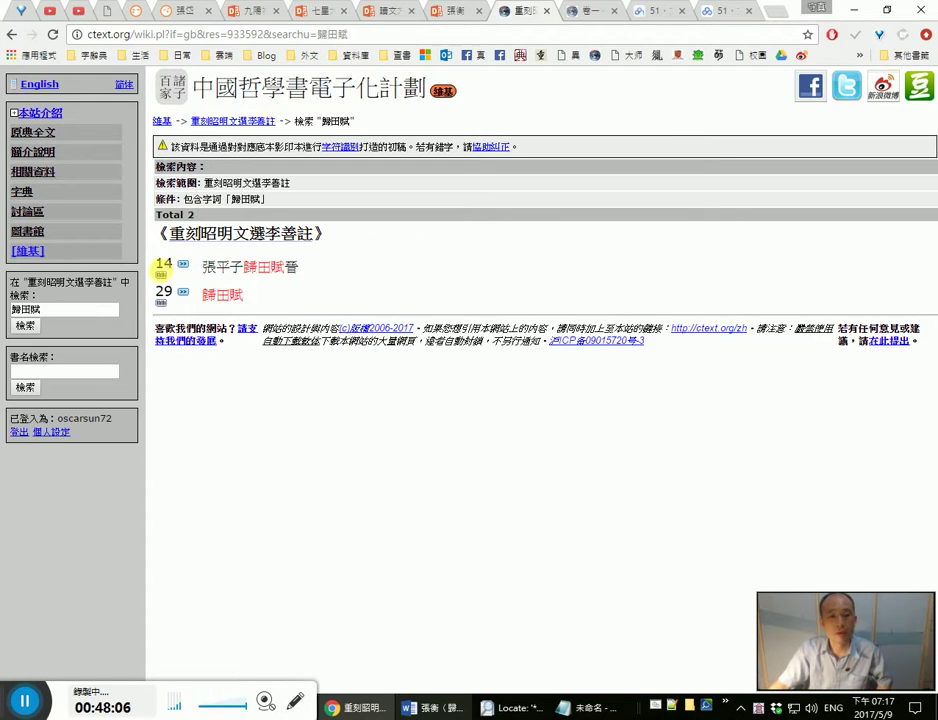
click(160, 273)
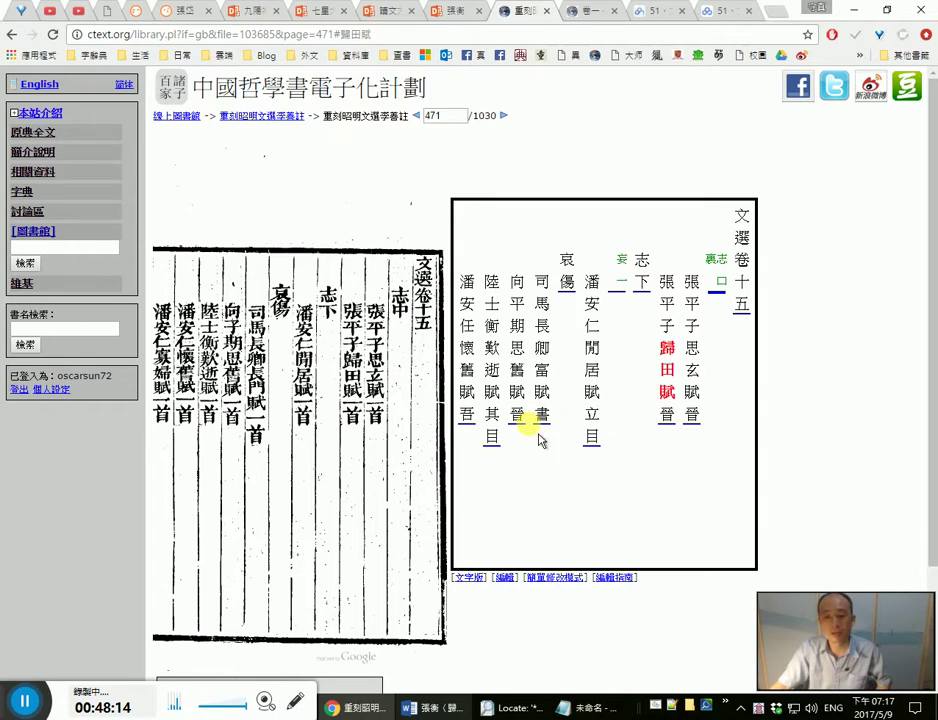
Step: Open page 471's transcription in simple edit mode, cut all of its text and paste it into the blank Notepad document beside the scan
click(562, 576)
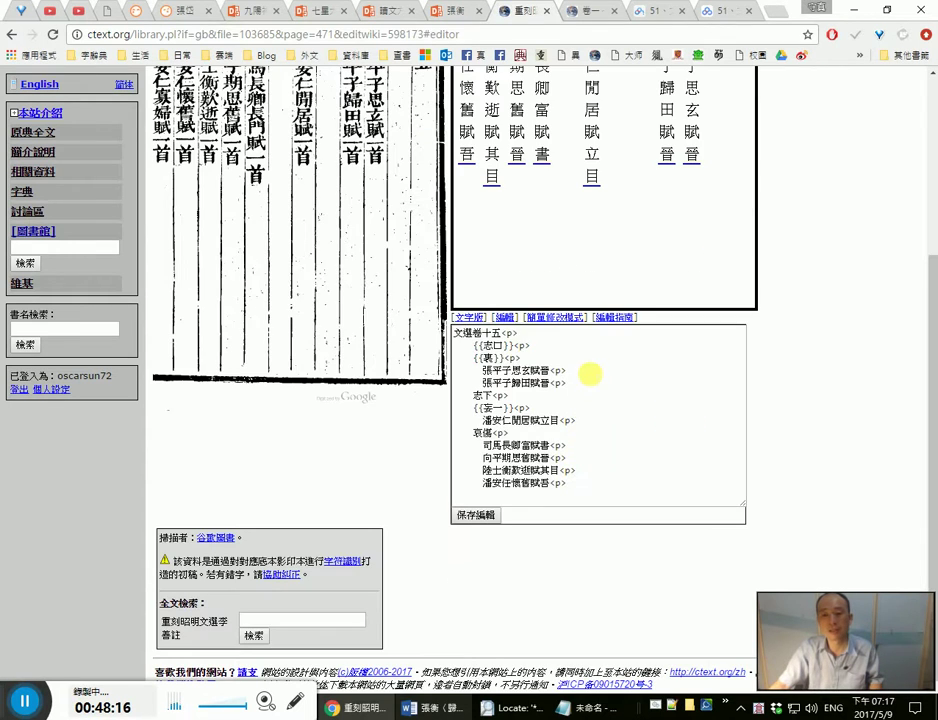
click(591, 373)
key(ctrl+a)
right_click(591, 375)
click(607, 388)
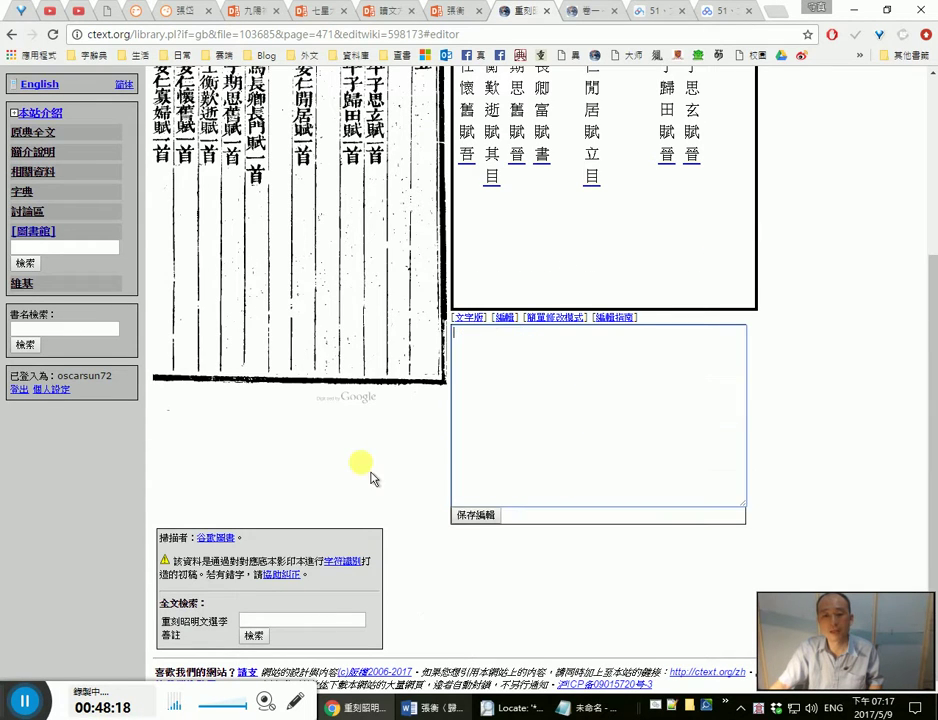
scroll(429, 640, up, 2)
key(alt+Tab)
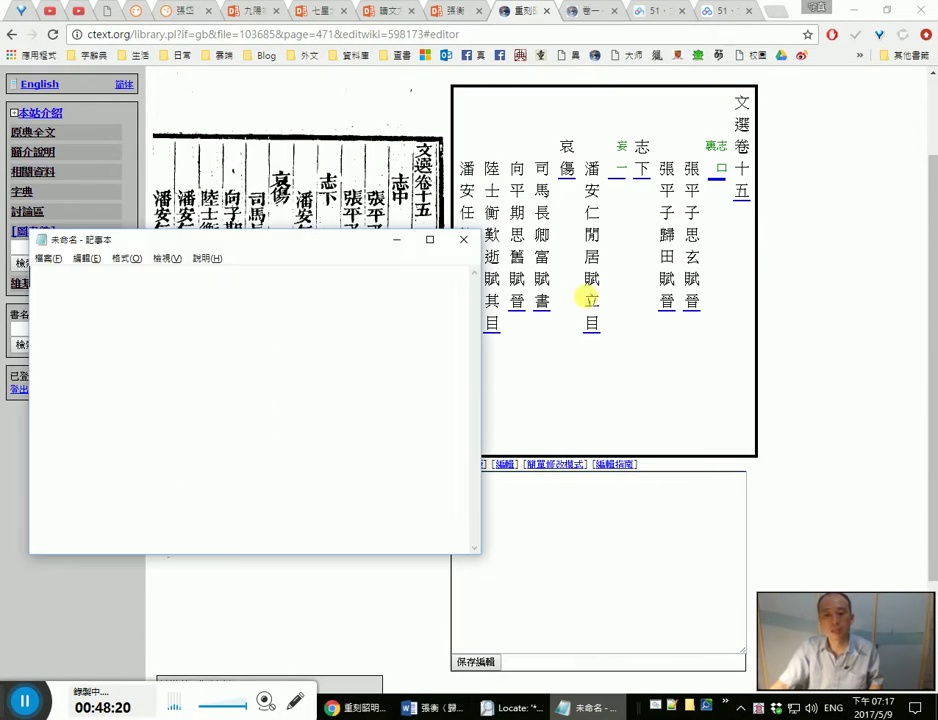
drag(303, 257, 717, 291)
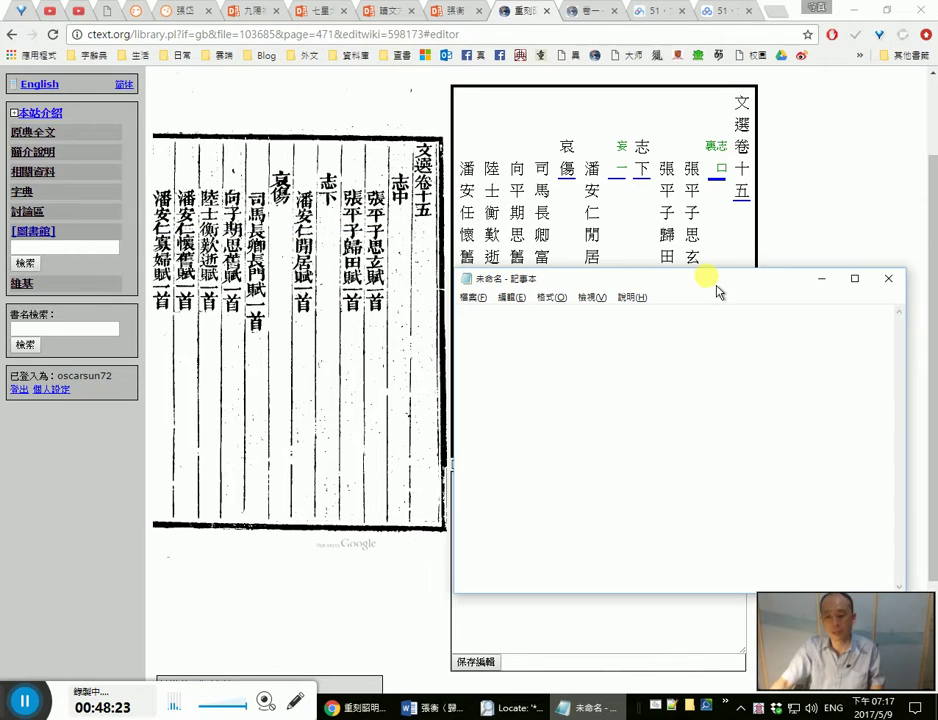
key(ctrl+v)
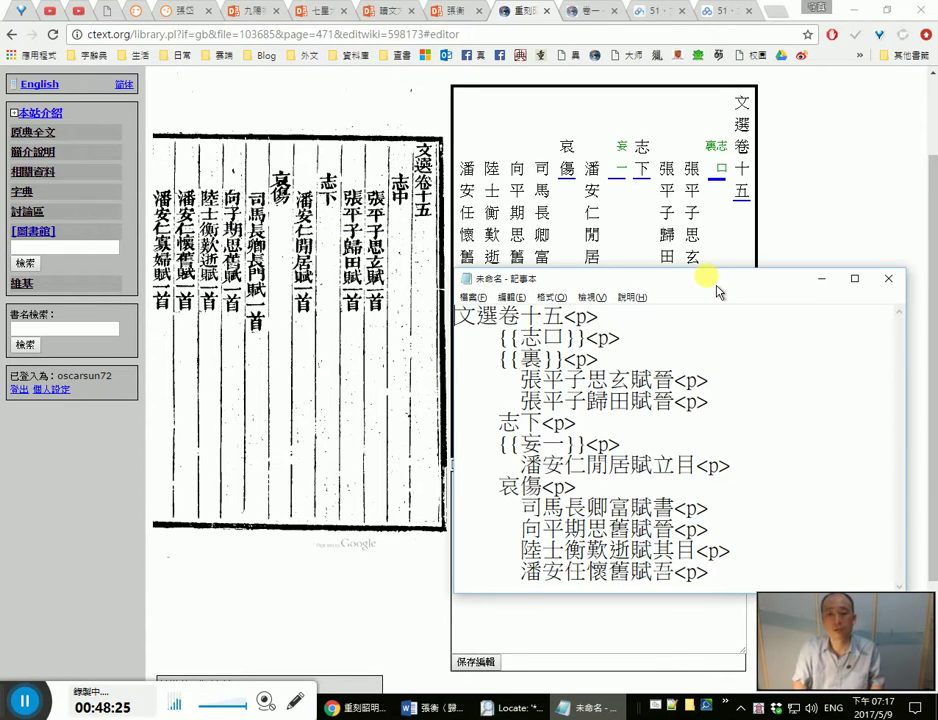
Step: Correct the {{志口}} heading below 文選卷十五 to 志中, removing its double braces and keeping the <p> mark
key(Right)
key(Right)
key(Right)
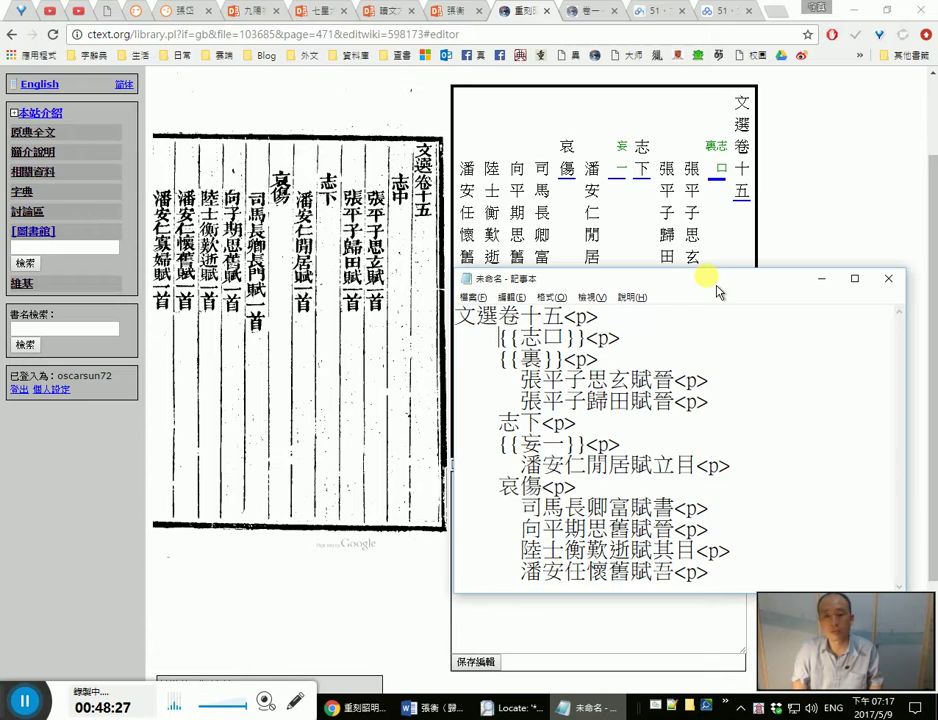
key(shift+Right)
key(shift+Right)
key(Delete)
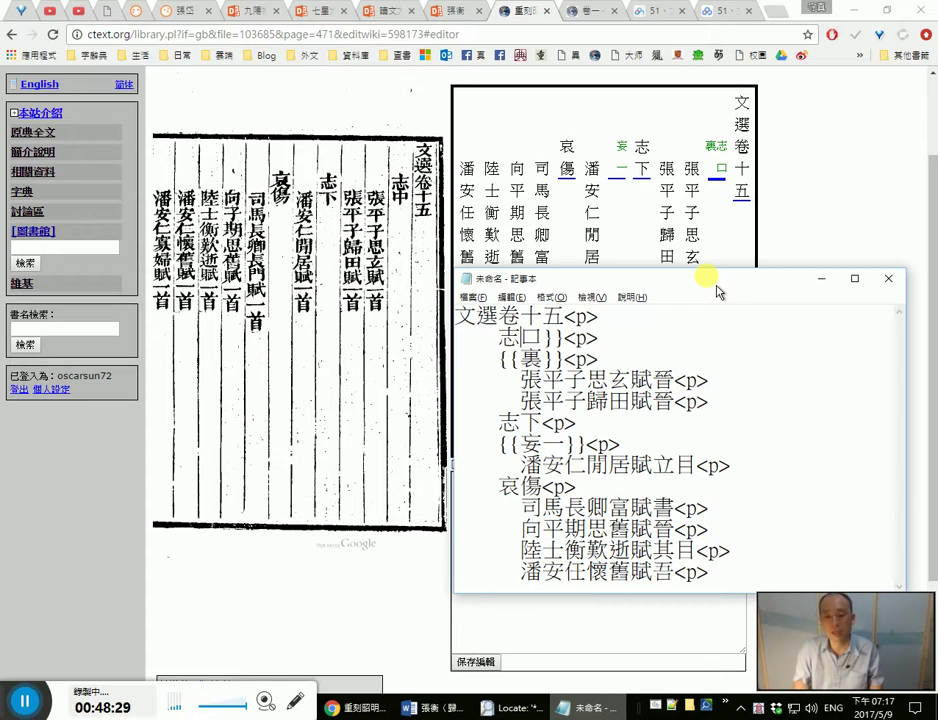
text(中)
key(Delete)
key(Delete)
key(Delete)
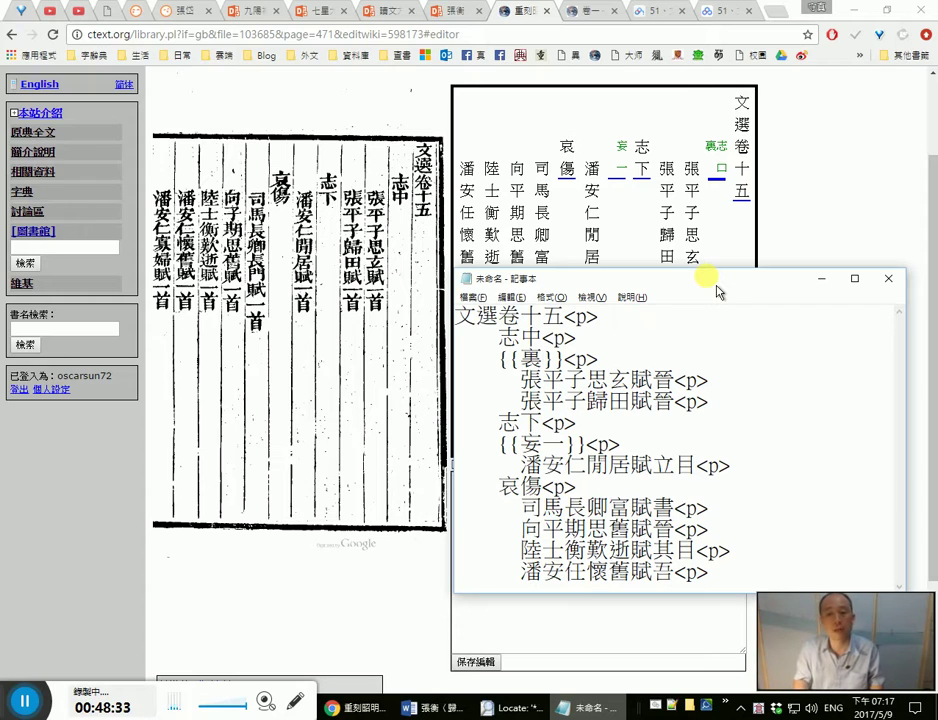
Step: Delete the whole {{裏}}<p> line below the 志中 heading
key(shift+End)
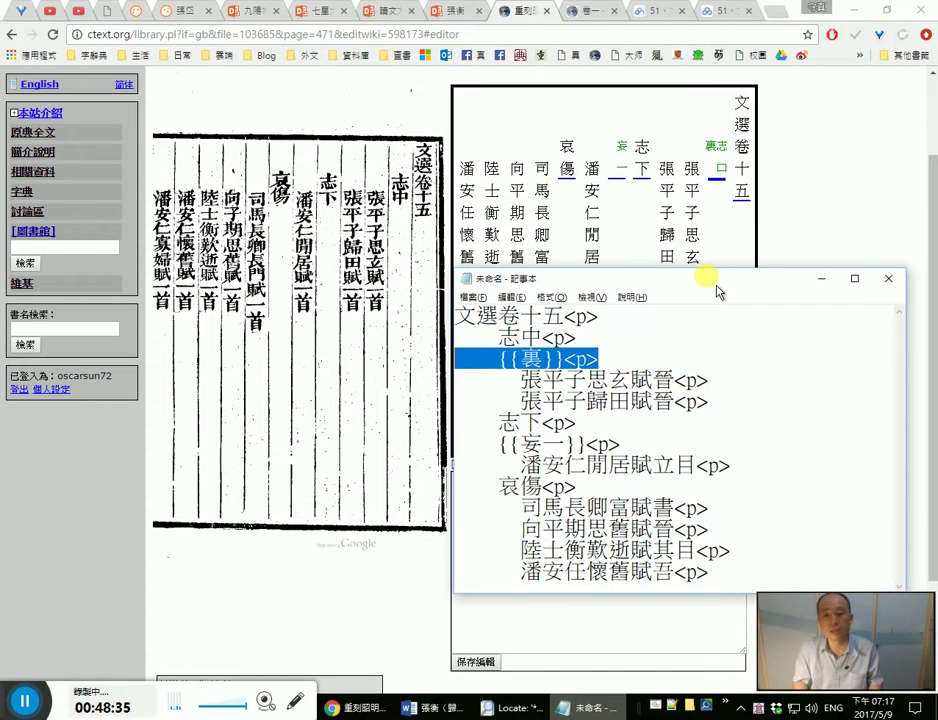
key(Delete)
key(Delete)
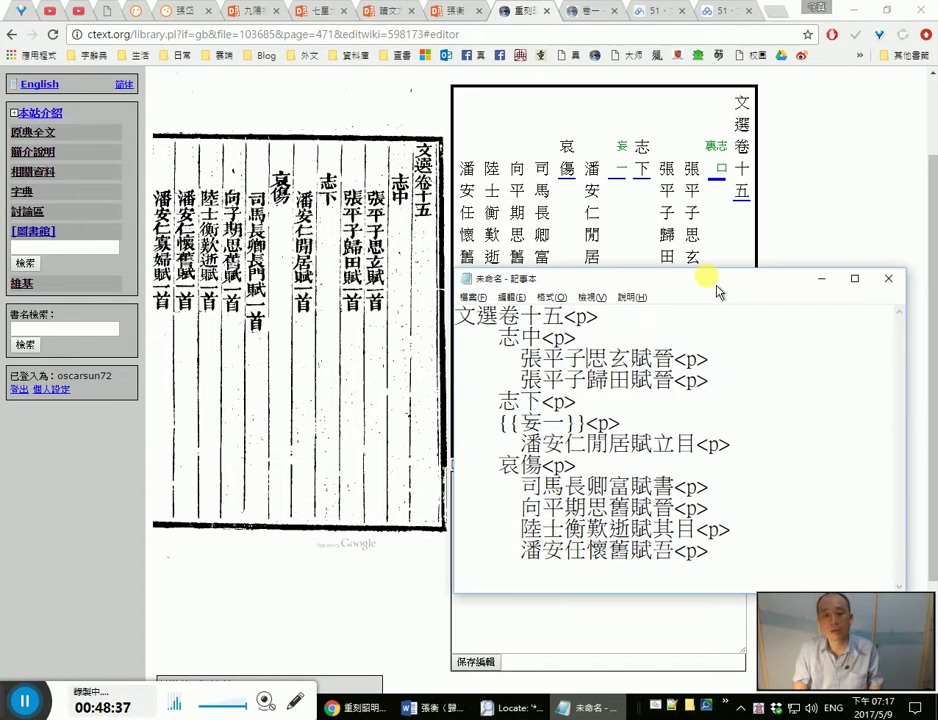
Step: Insert the title marks 『』 between 張平子 and 思玄賦 in the first entry under 志中
text(『』)
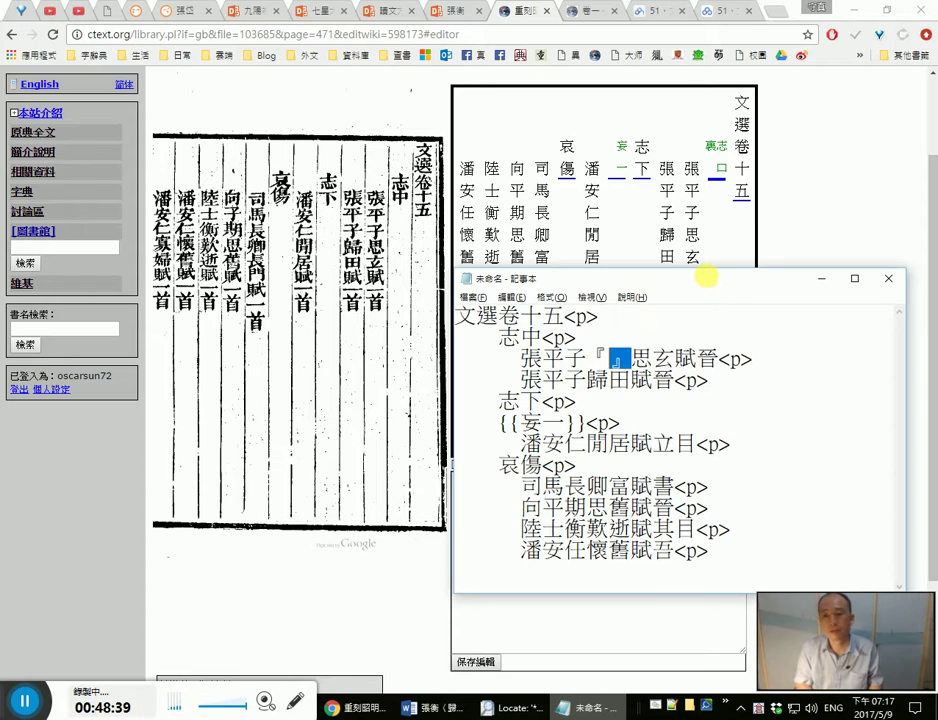